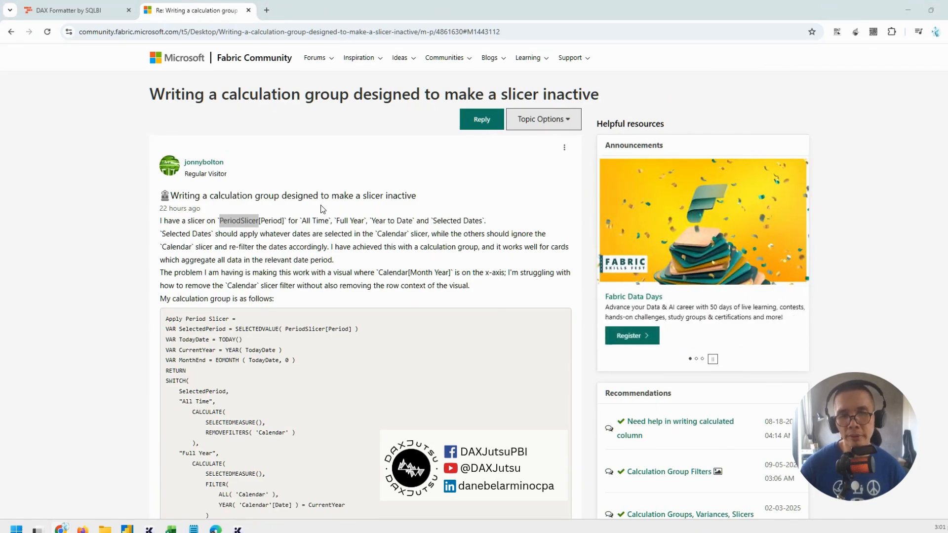
Enlarge the forum post about a calculation group that makes a slicer inactive and read the described problem
key("ctrl+plus")
key("ctrl+plus")
key("ctrl+plus")
key("ctrl+plus")
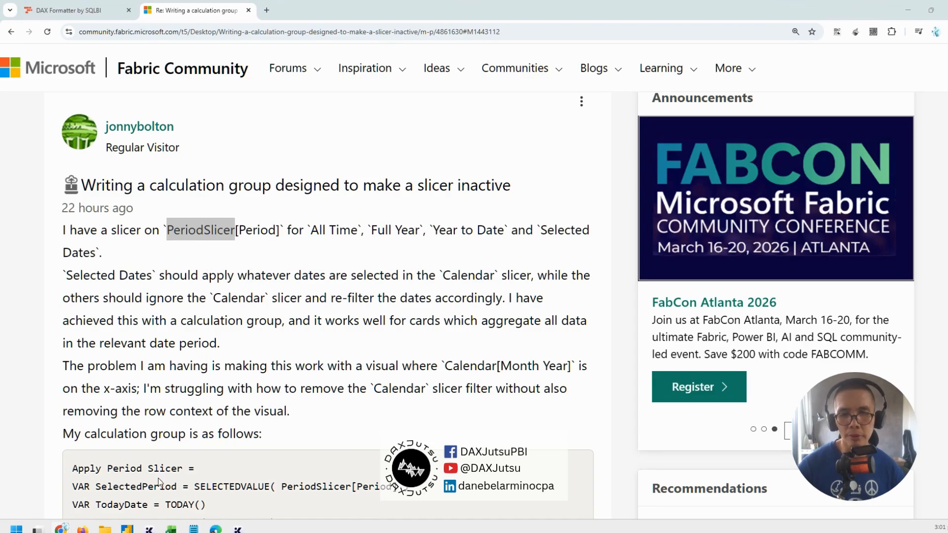
Switch to Power BI Desktop and view the rows of the table behind the Period slicer
left_click(128, 529)
left_click(316, 238)
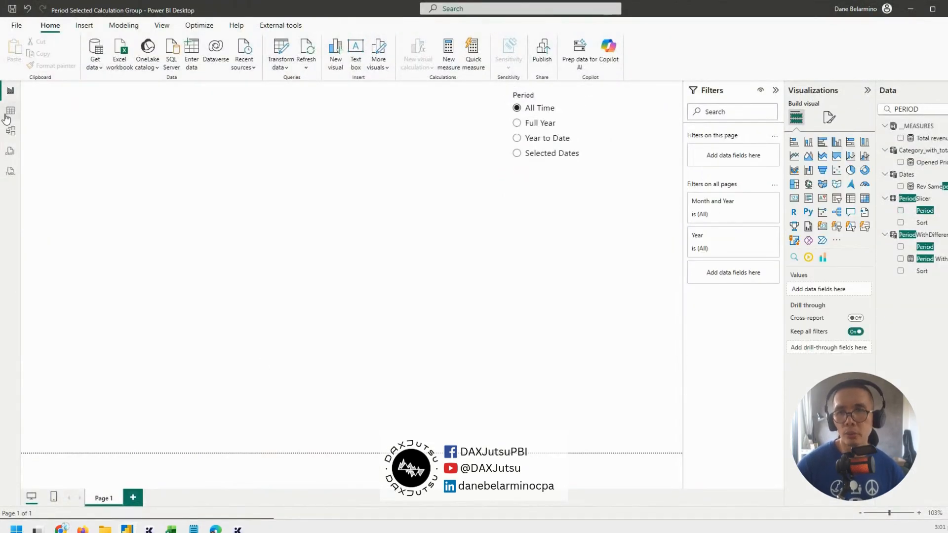
left_click(18, 116)
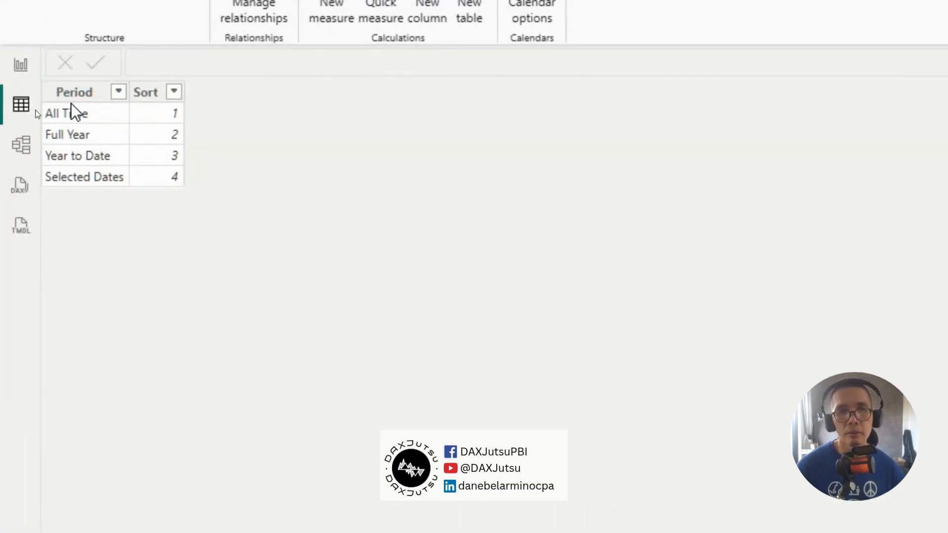
Return to the report page, move the Period slicer lower on the canvas and reduce its height to fit the options
left_click(20, 65)
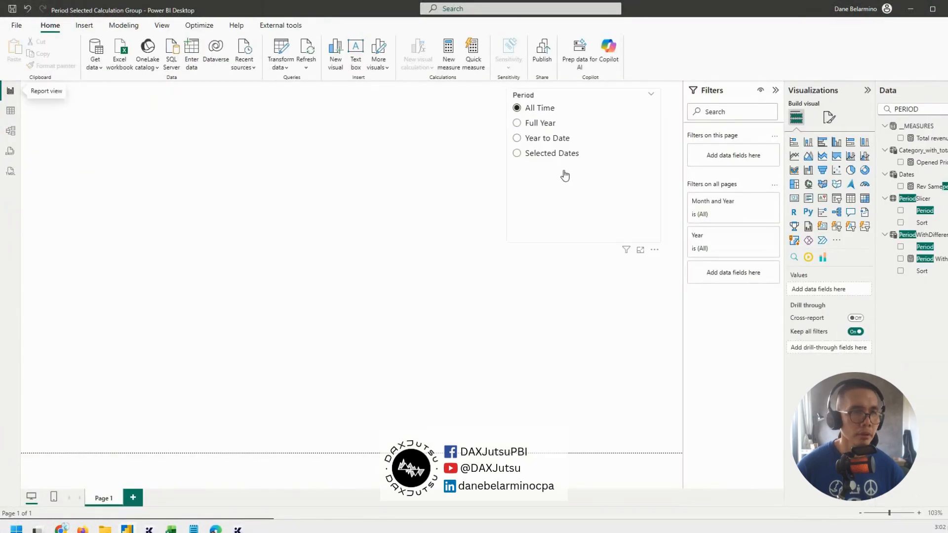
left_click_drag(565, 176, 579, 204)
left_click_drag(606, 125, 609, 118)
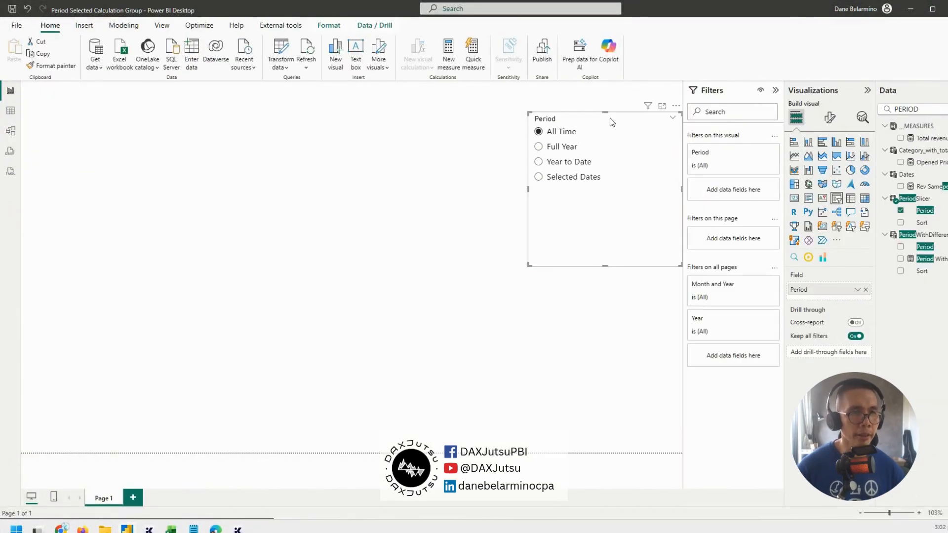
left_click_drag(605, 270, 607, 224)
left_click_drag(616, 166, 628, 196)
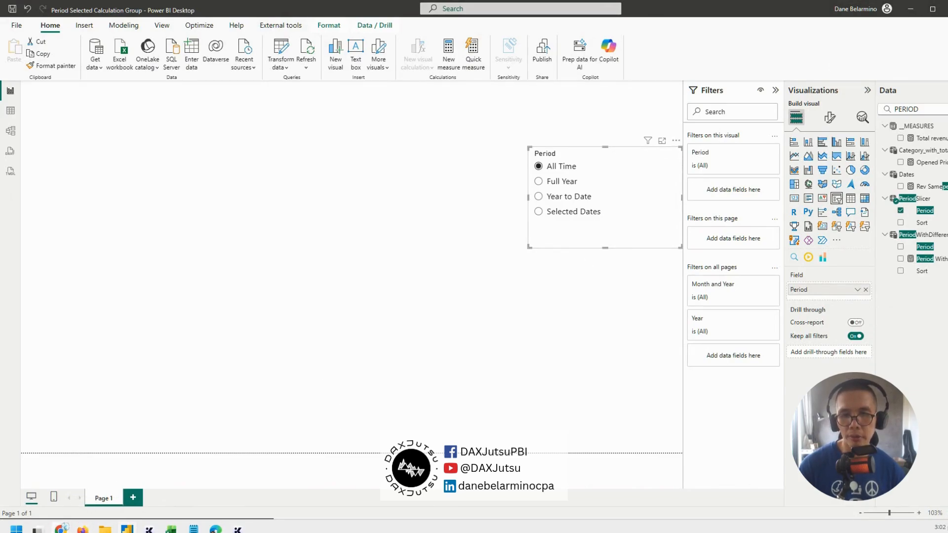
Switch to the browser and copy the "All Time" CALCULATE expression from the calculation group code in the forum post
mouse_move(61, 527)
left_click(140, 483)
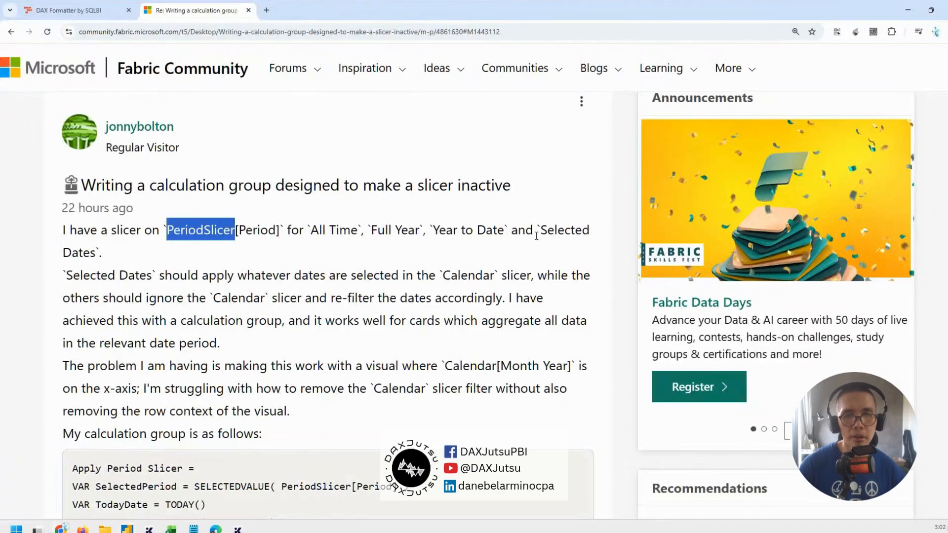
scroll(445, 218, "down", 2)
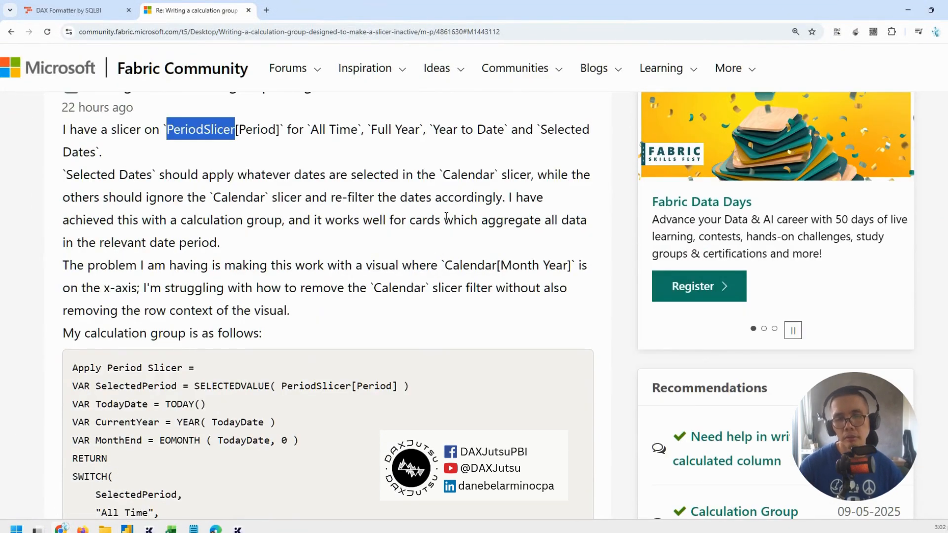
scroll(446, 217, "down", 1)
scroll(445, 216, "down", 2)
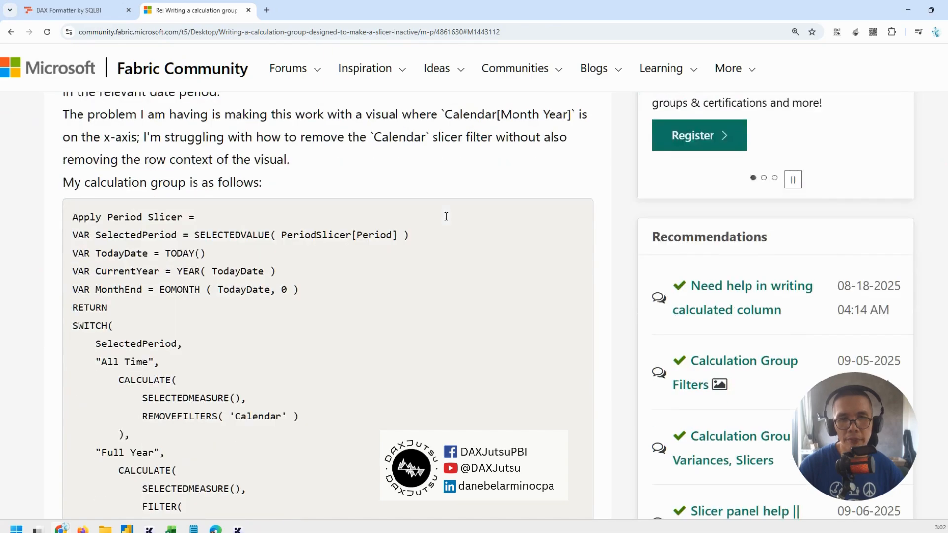
scroll(446, 217, "down", 2)
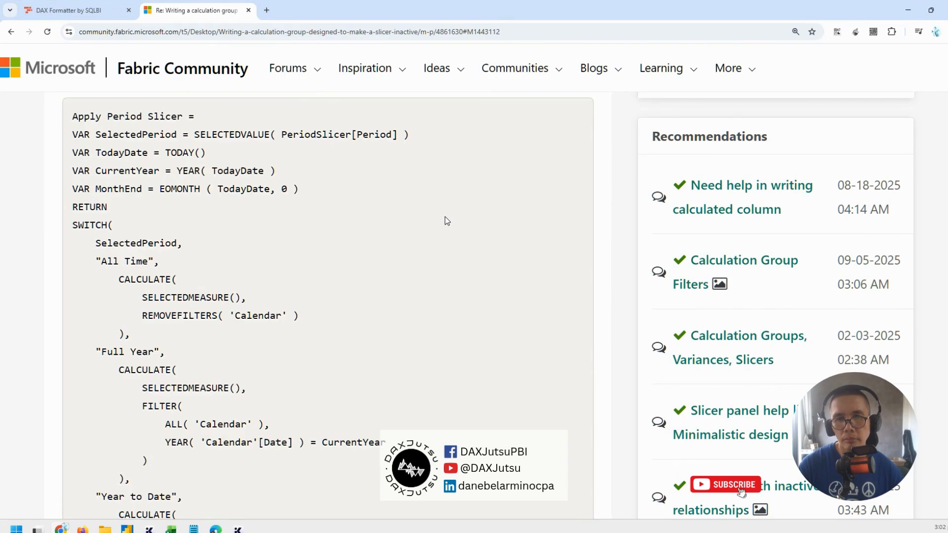
scroll(445, 217, "down", 2)
scroll(445, 217, "up", 5)
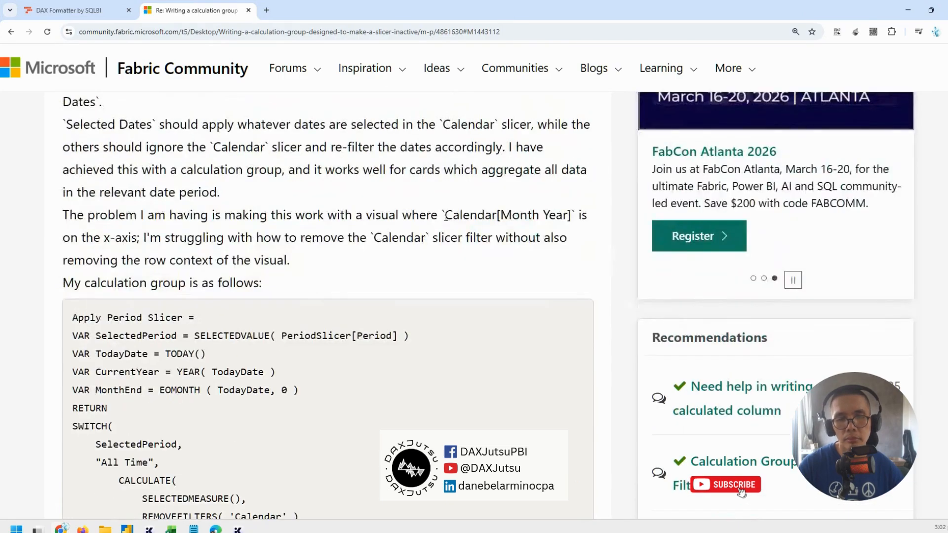
scroll(445, 218, "down", 5)
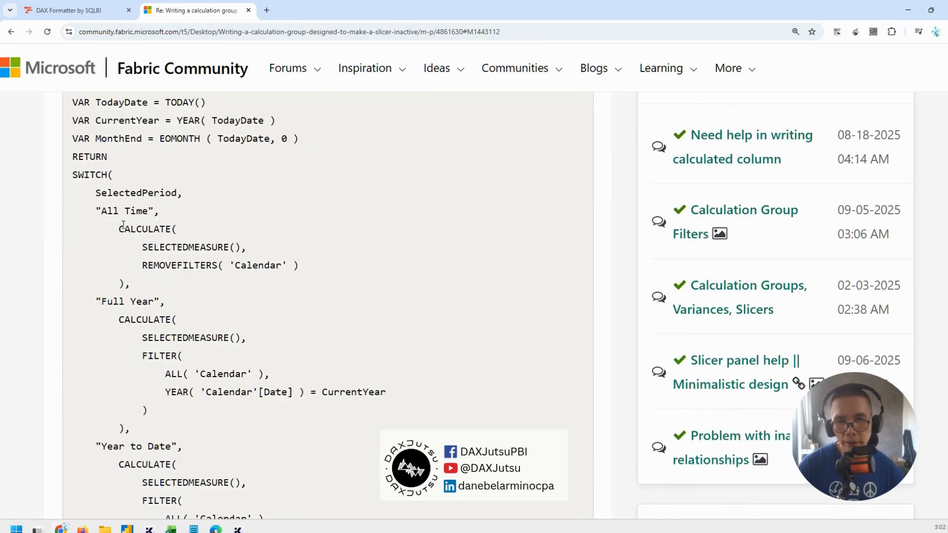
left_click_drag(120, 228, 125, 282)
key("ctrl+c")
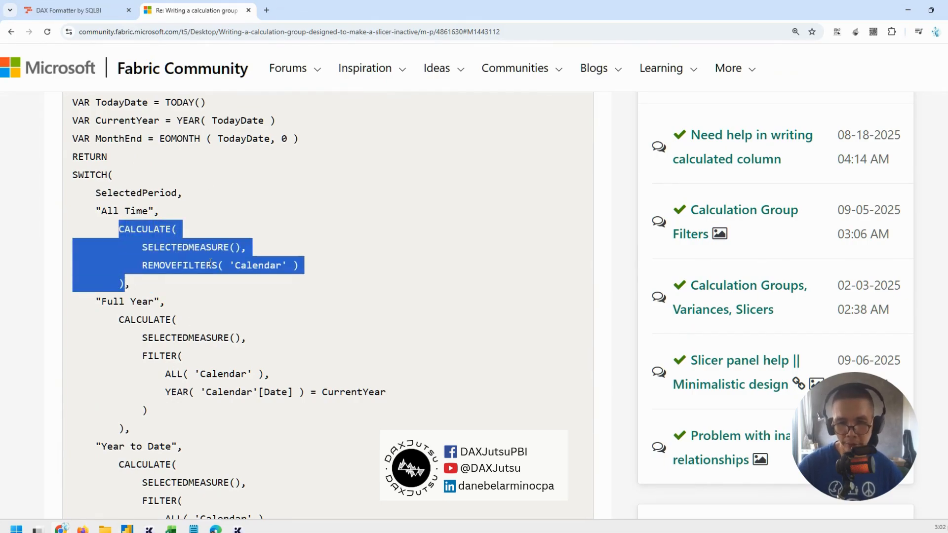
Switch to Power BI Desktop and create a new measure in the __MEASURES table containing the copied CALCULATE expression
mouse_move(127, 529)
left_click(164, 465)
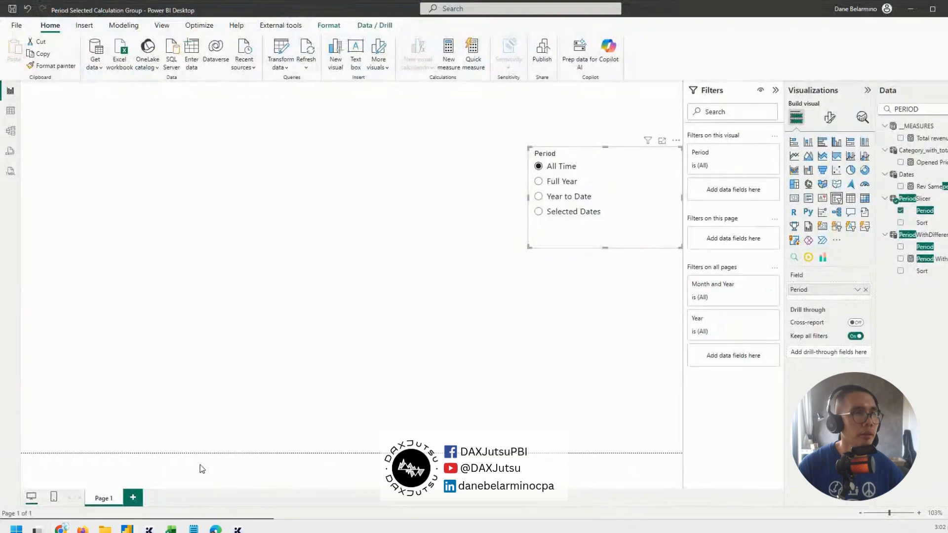
left_click(937, 144)
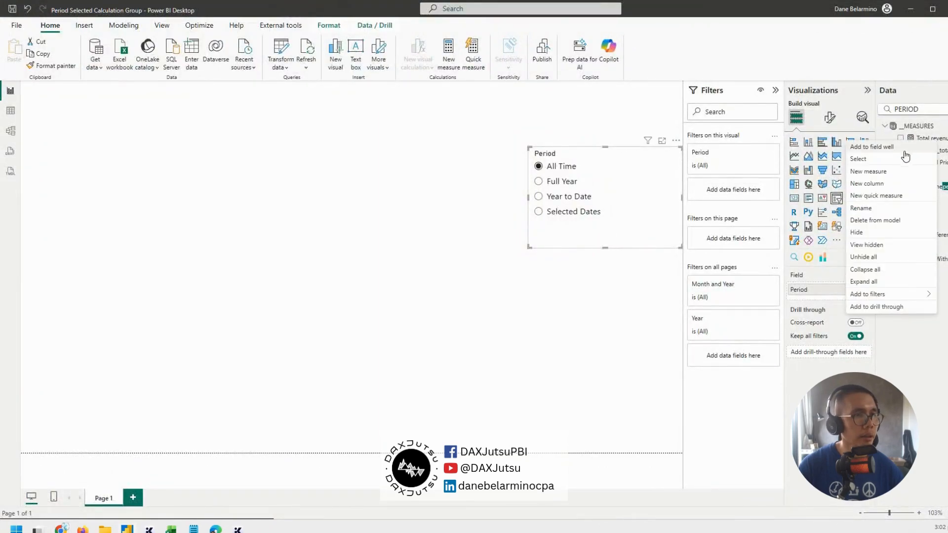
left_click(877, 174)
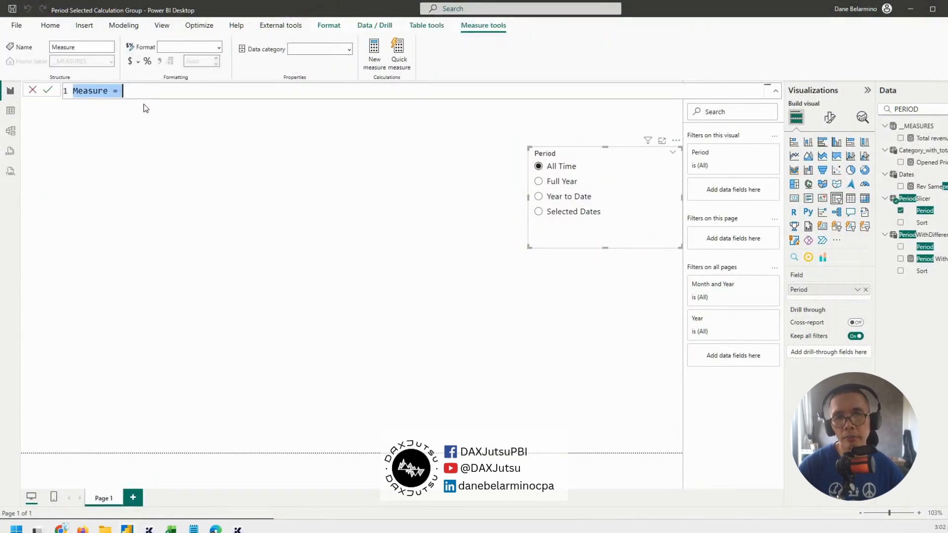
key("ctrl+v")
Name the measure by adding "TEST_MEASURE =" on its own line above the CALCULATE expression
left_click(73, 91)
key("Return")
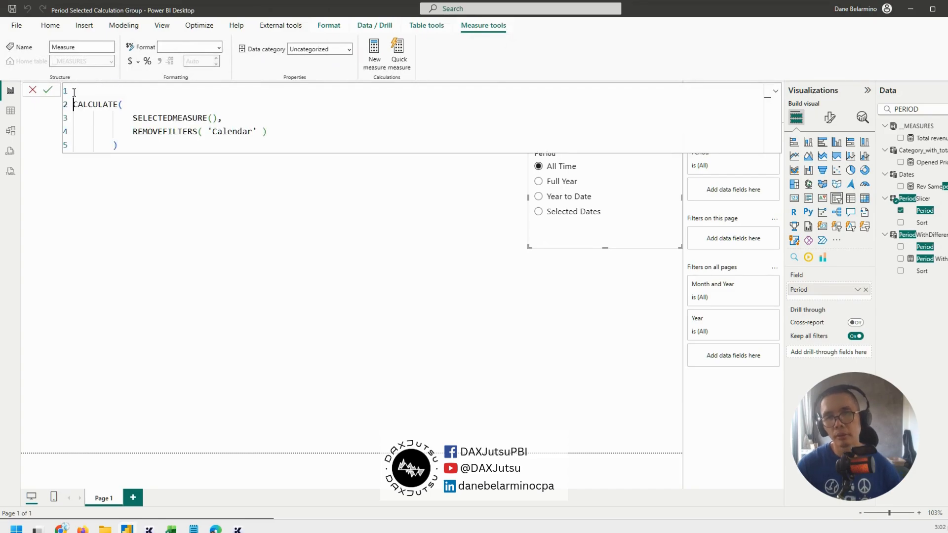
type("TEST MEASURE")
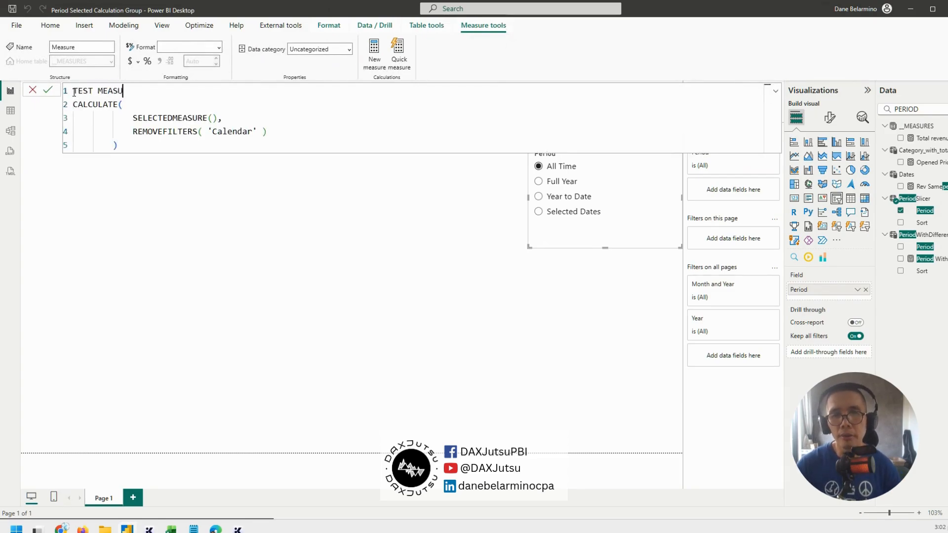
key("Left")
key("Left")
key("Left")
key("Left")
key("Left")
key("Left")
key("BackSpace")
type("_")
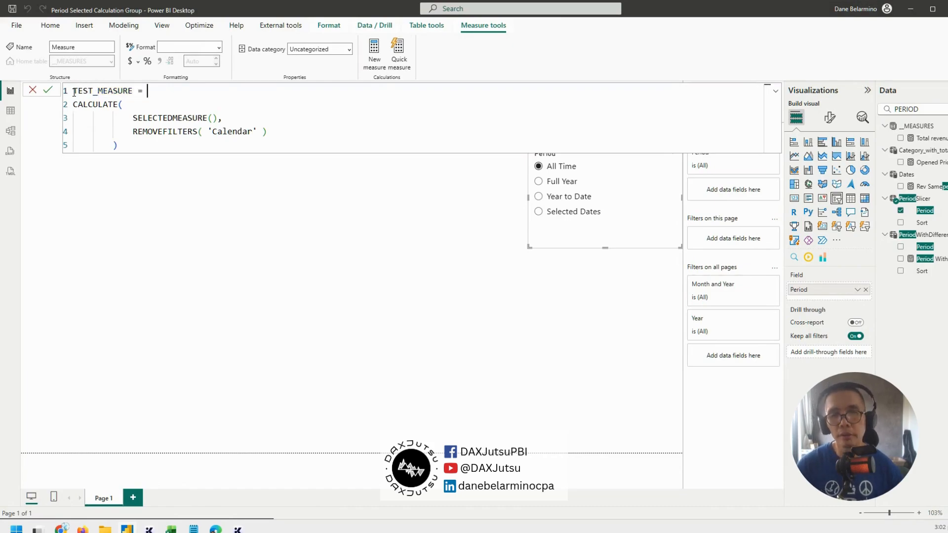
Replace SELECTEDMEASURE() in the measure's CALCULATE expression with [Total Revenue]
left_click_drag(132, 117, 218, 118)
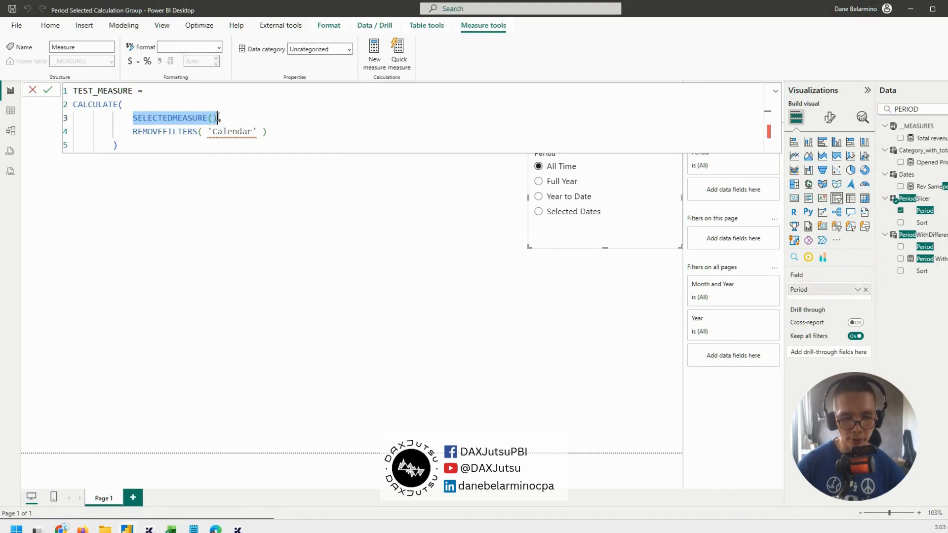
type("[")
type("TOTAL RREV")
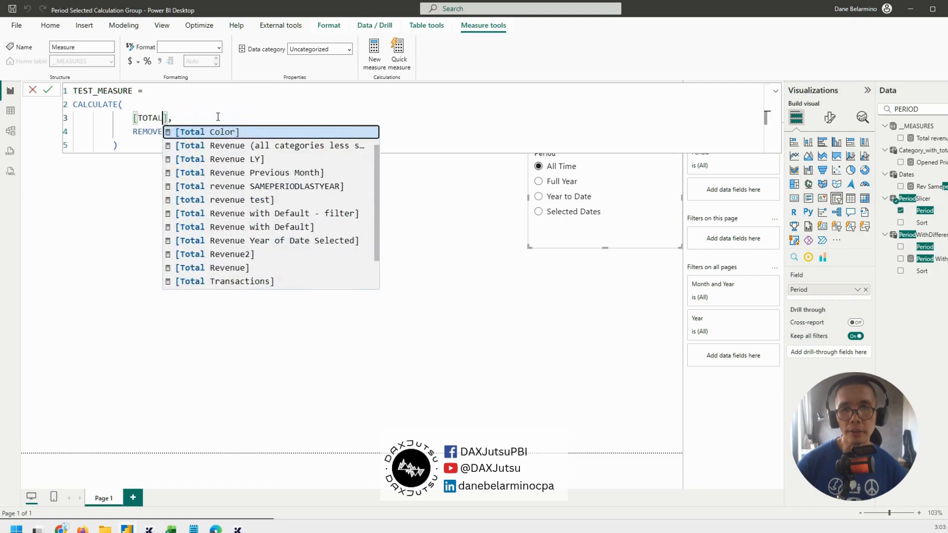
key("BackSpace")
key("BackSpace")
key("BackSpace")
type("EVENUE")
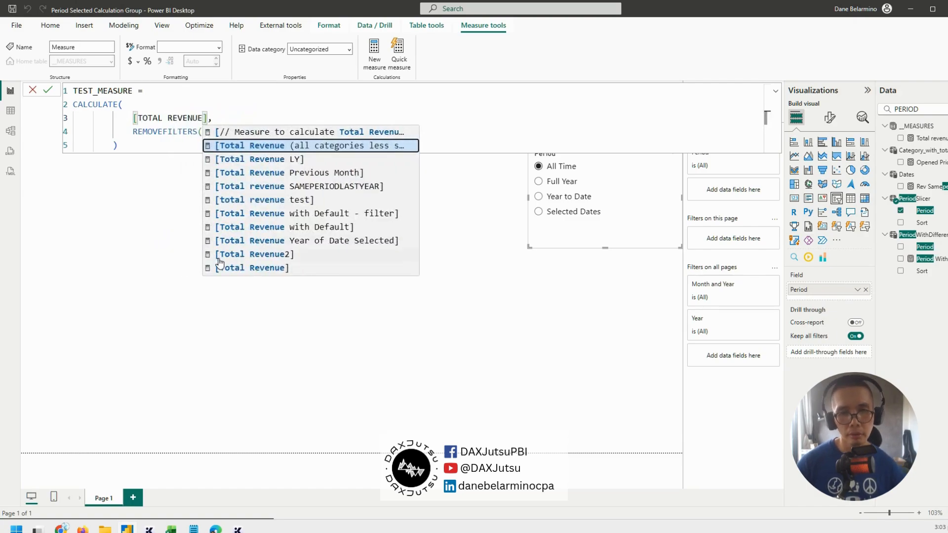
left_click(242, 268)
Replace 'Calendar' in REMOVEFILTERS with the Dates table, commit the measure and collapse the formula editor
double_click(235, 133)
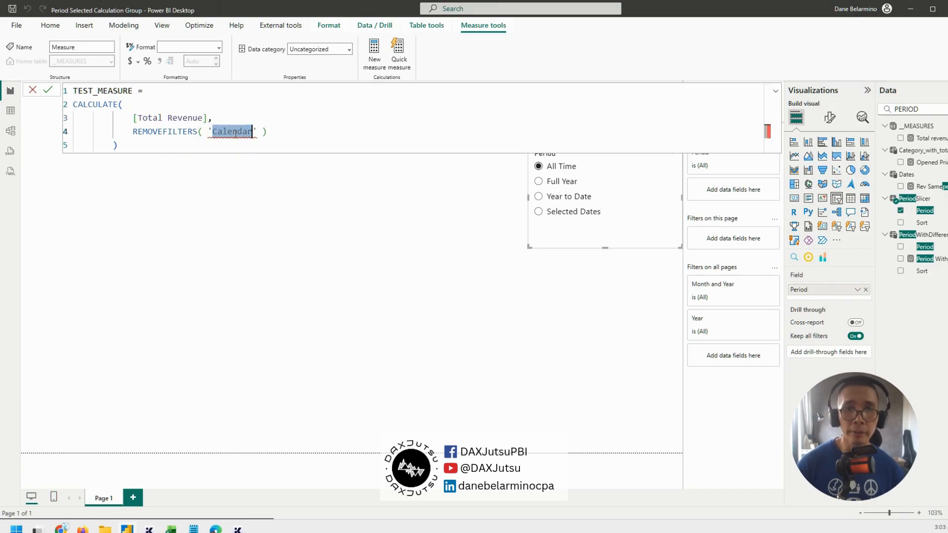
left_click_drag(230, 133, 257, 132)
type("DATES")
key("Tab")
key("Return")
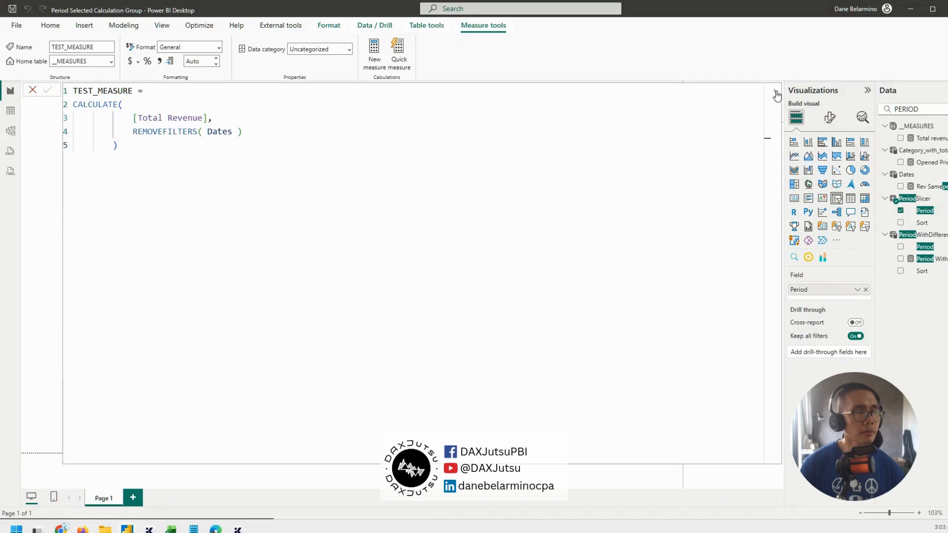
left_click(775, 90)
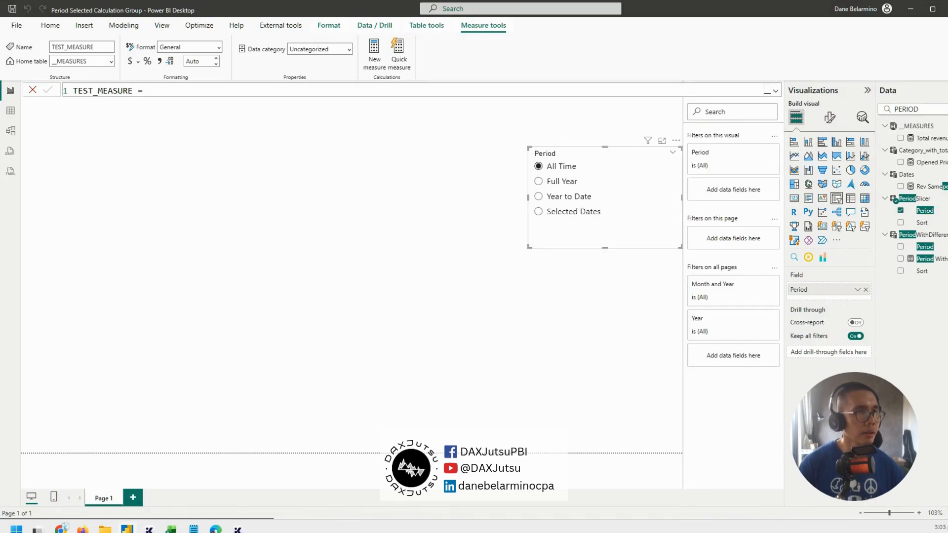
Filter the data fields by "DATES" and add an empty matrix visual on the canvas beside the Period slicer
left_click(938, 107)
type("DATES")
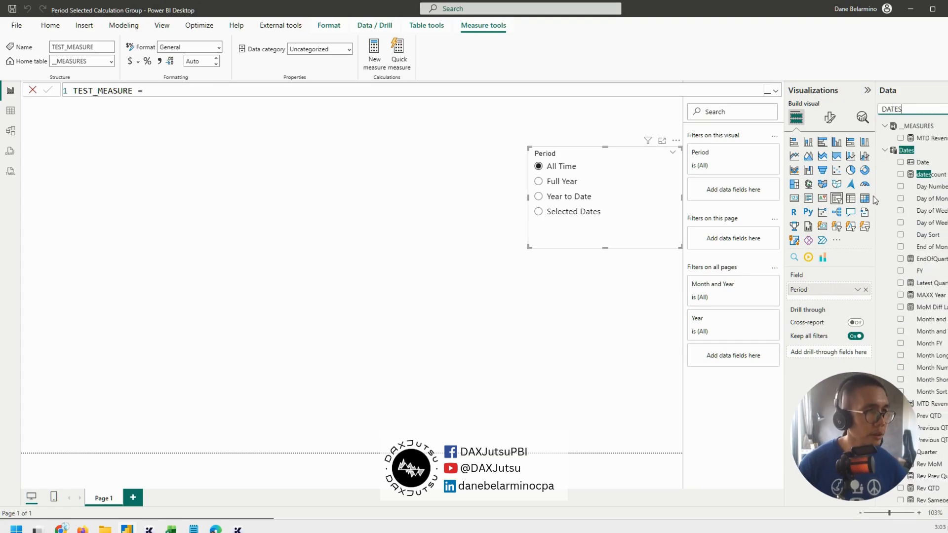
key("Escape")
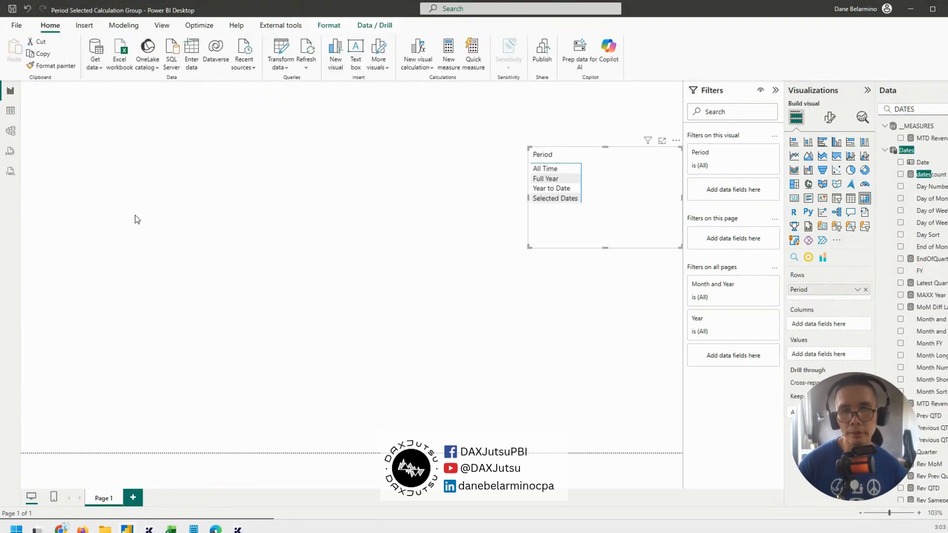
left_click(321, 321)
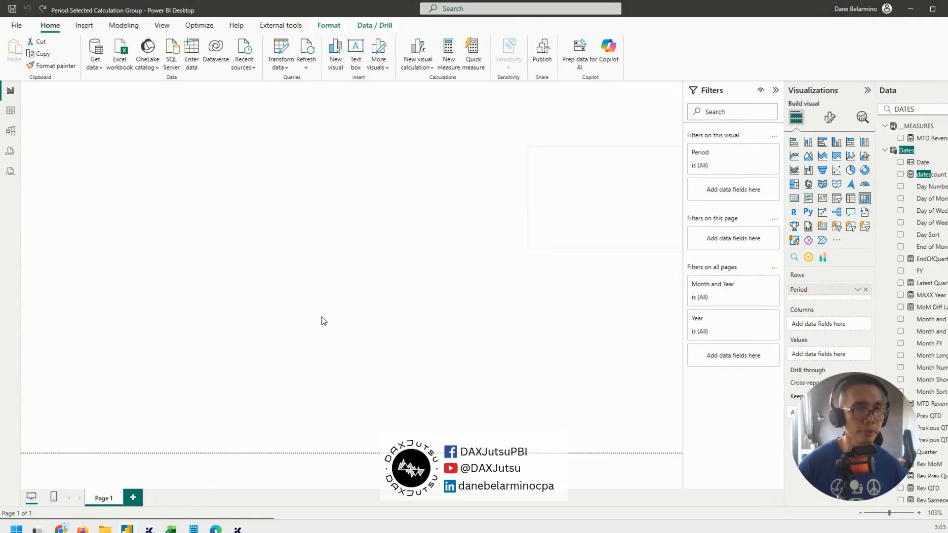
left_click(867, 198)
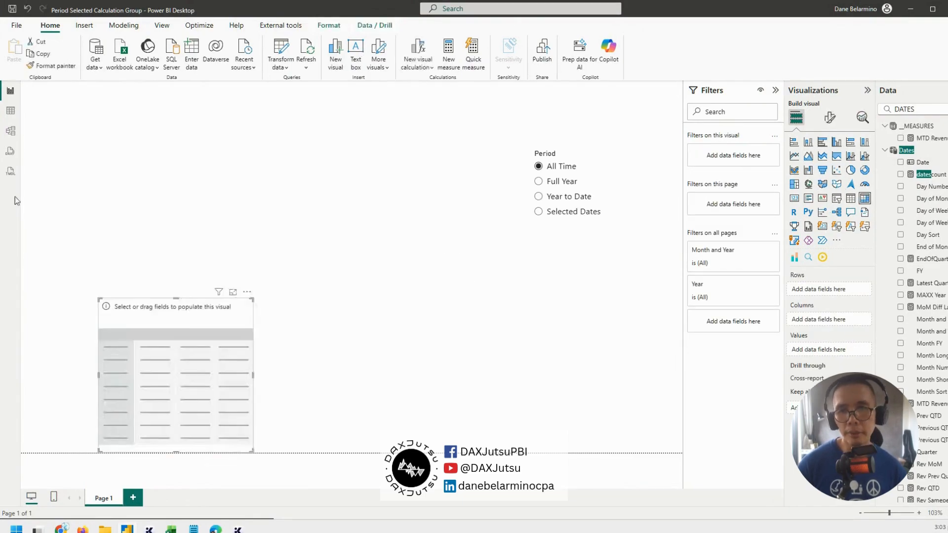
left_click_drag(211, 332, 219, 214)
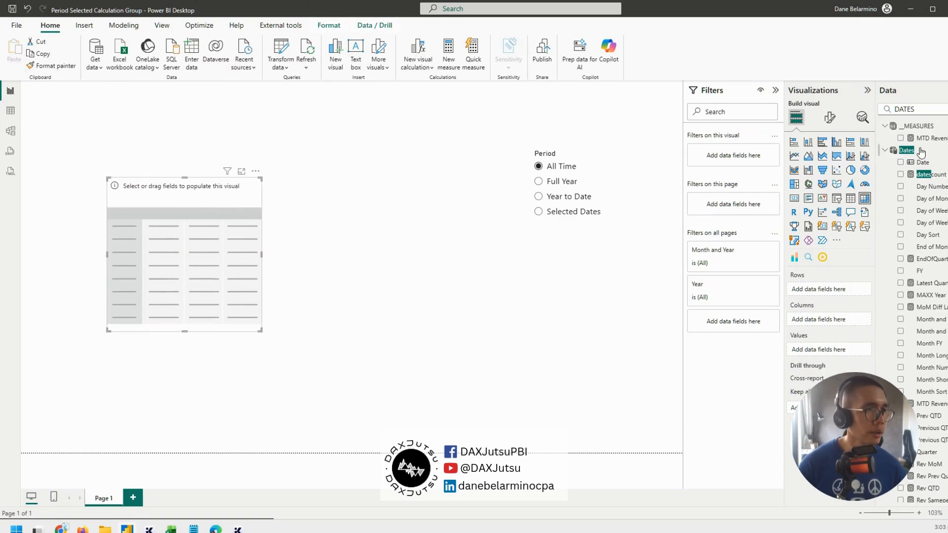
Add Month and Year above Date as the matrix rows, reposition the matrix and enlarge it
left_click_drag(921, 163, 833, 297)
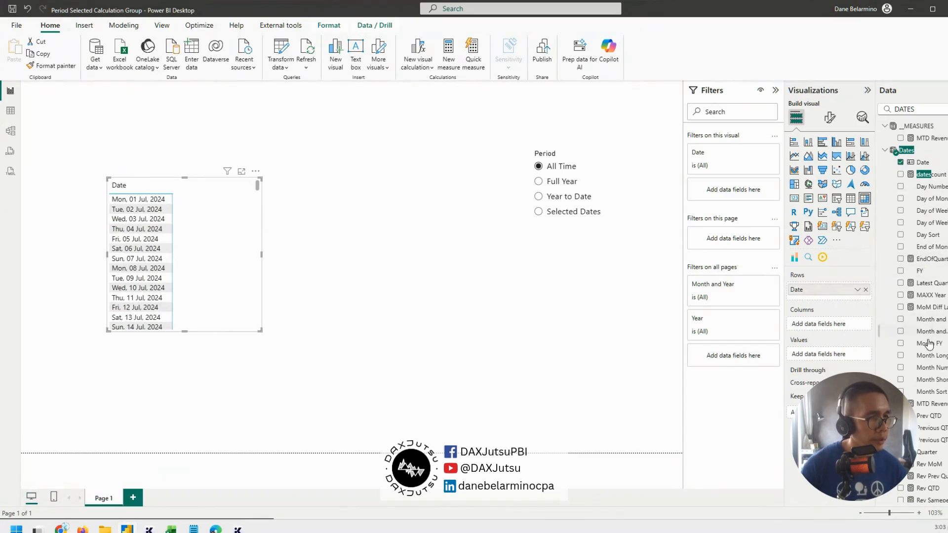
left_click_drag(916, 332, 843, 293)
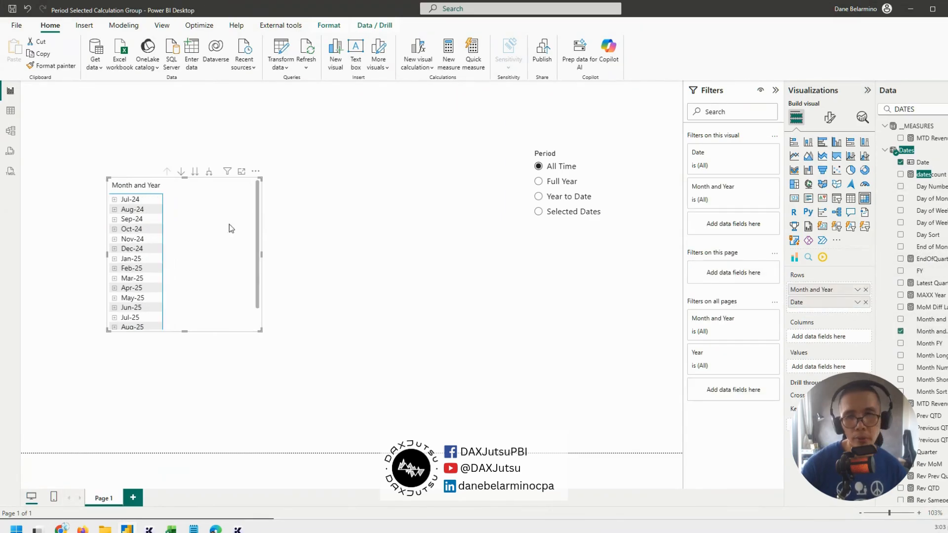
left_click_drag(218, 281, 206, 267)
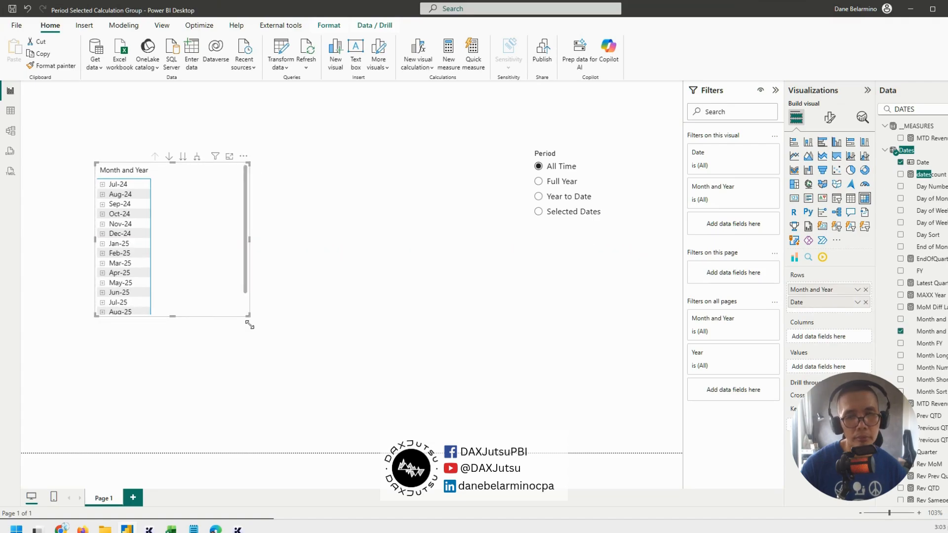
left_click_drag(248, 315, 280, 378)
Find TEST_MEASURE with the data search "TEST_", add it to the matrix values, then reposition and enlarge the matrix
double_click(935, 111)
type("TEST")
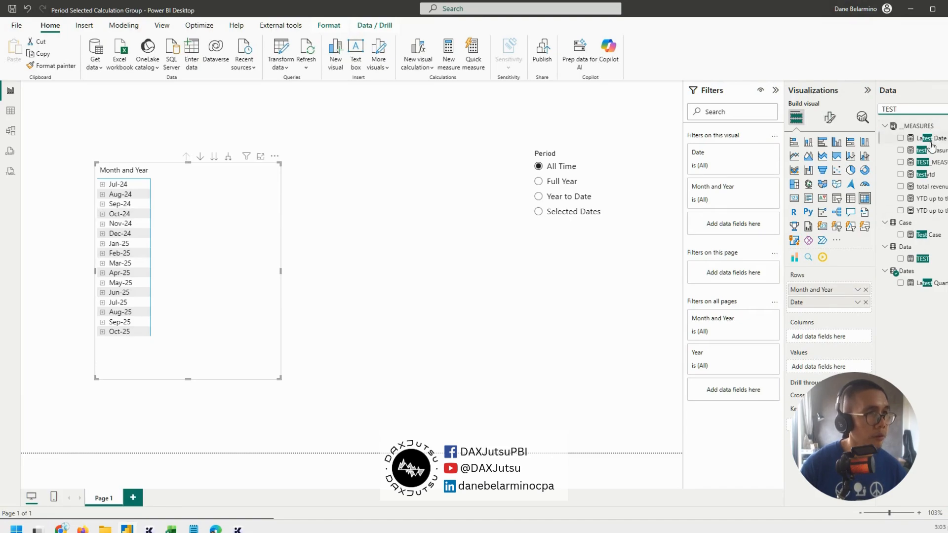
left_click_drag(930, 151, 893, 148)
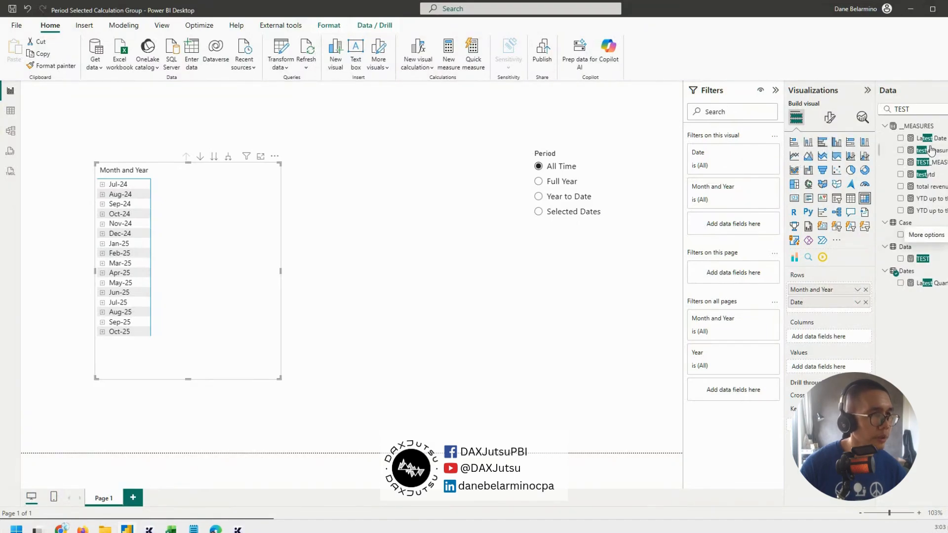
left_click(921, 107)
type("_")
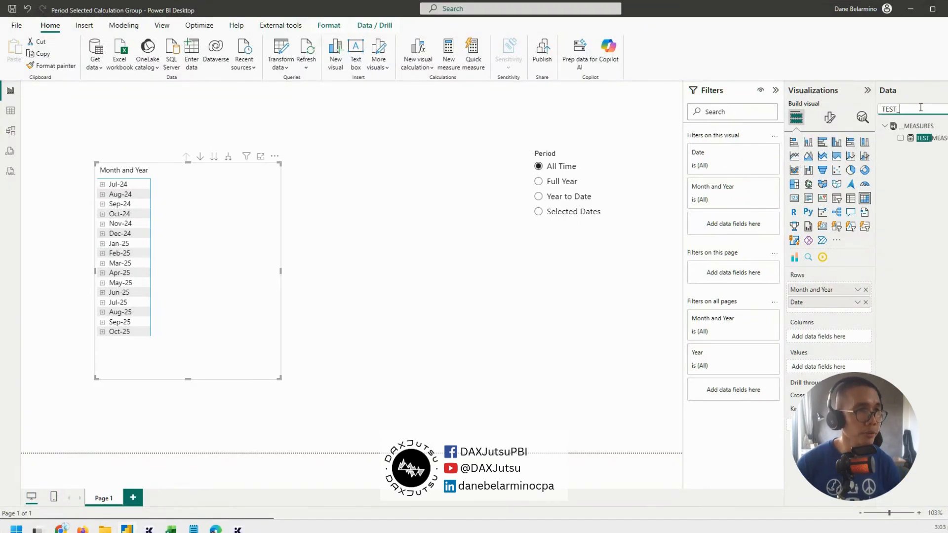
left_click_drag(923, 138, 230, 192)
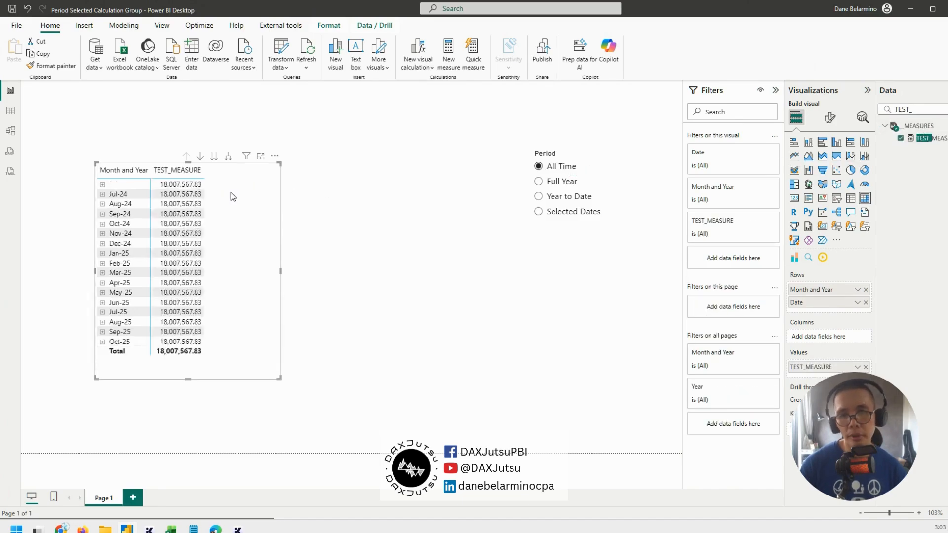
left_click_drag(254, 259, 216, 221)
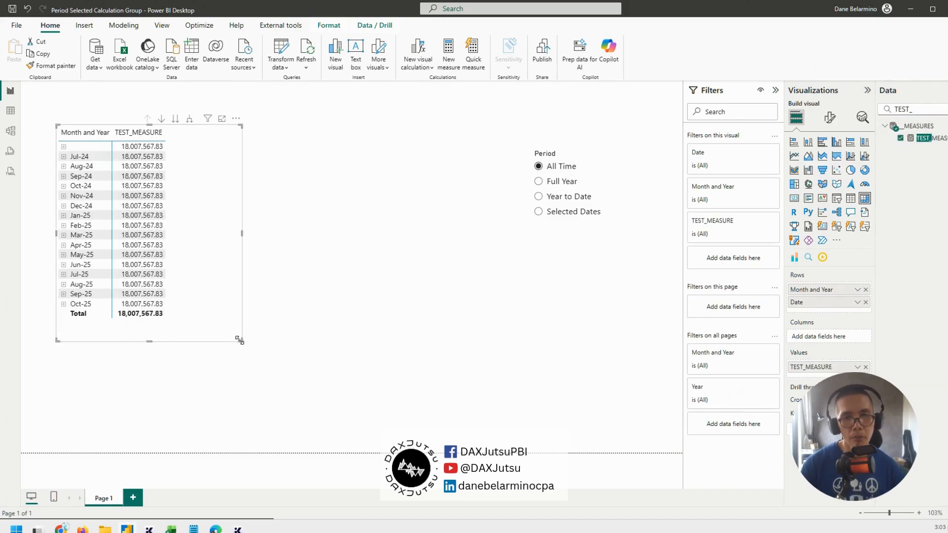
left_click_drag(241, 340, 319, 399)
Search the data fields for "TOTAL REVENUE", add Total Revenue to the matrix beside TEST_MEASURE and reposition the matrix
left_click_drag(925, 109, 840, 113)
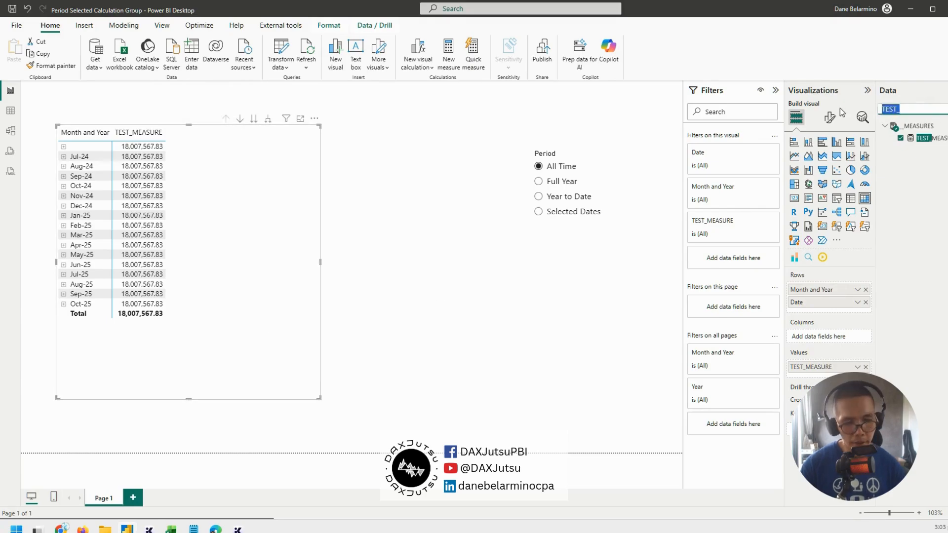
type("TOTAL REVENUE")
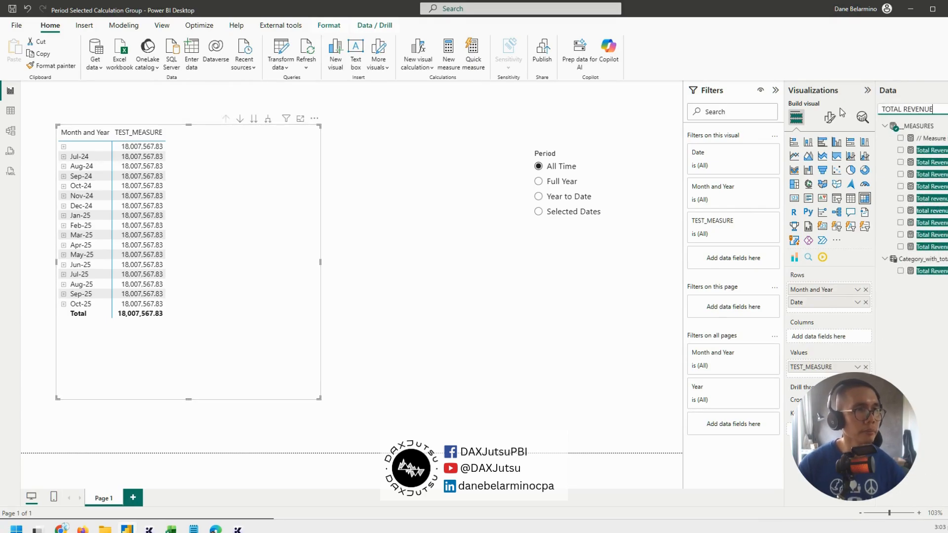
left_click_drag(918, 150, 245, 207)
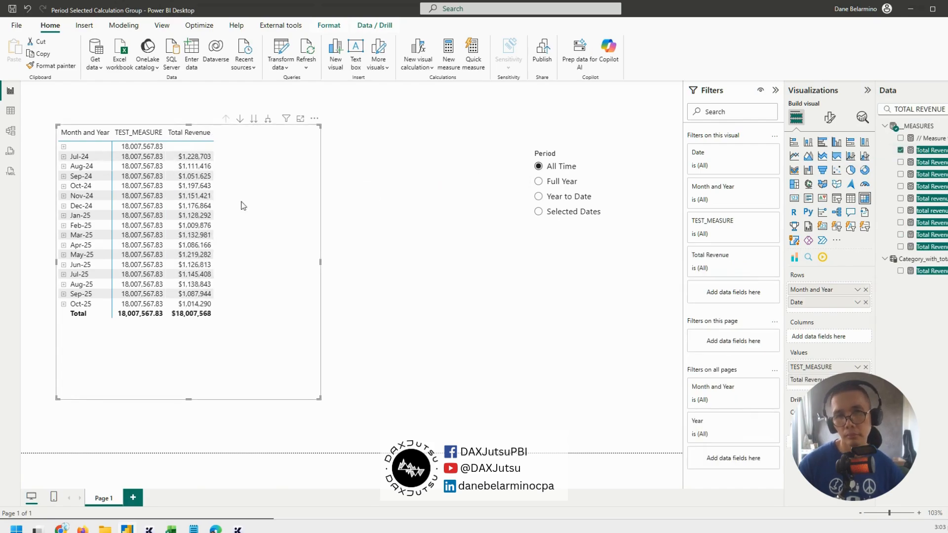
left_click_drag(264, 267, 301, 271)
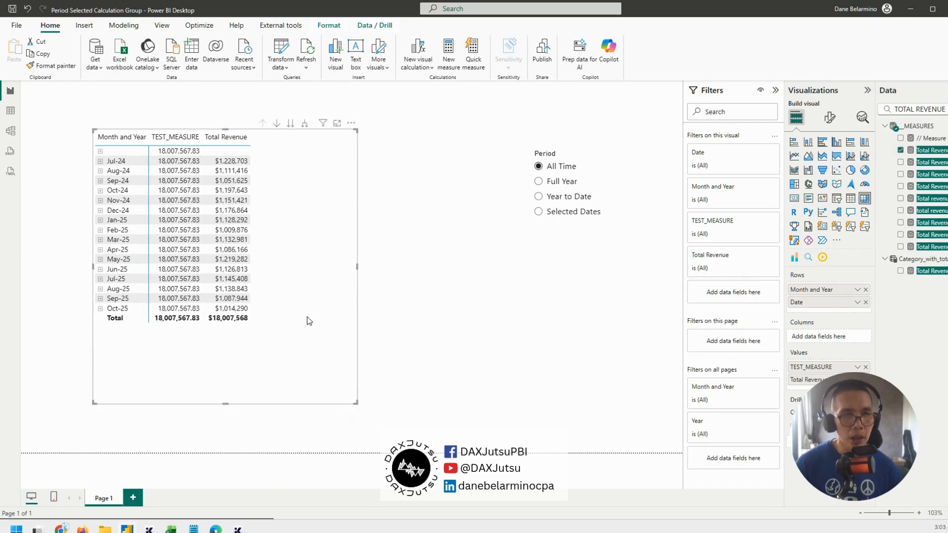
Search for "TEST", open TEST_MEASURE in the expanded formula editor and move the matrix down clear of the formula
triple_click(943, 110)
type("TEST")
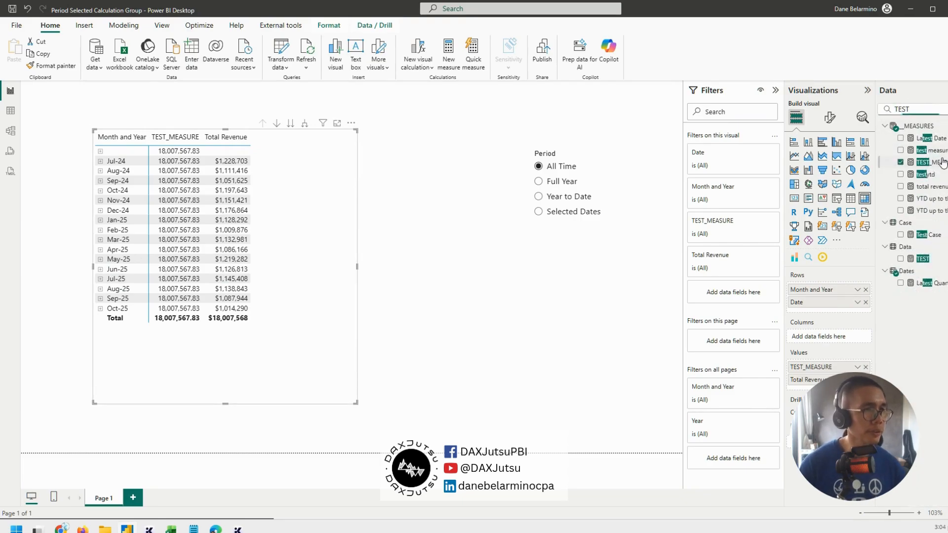
left_click(923, 162)
left_click_drag(306, 258, 306, 307)
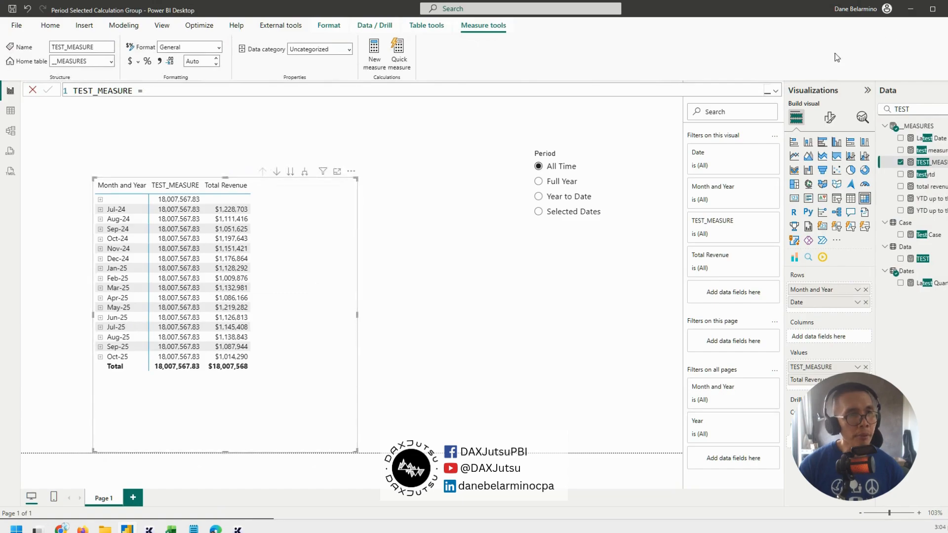
left_click(776, 91)
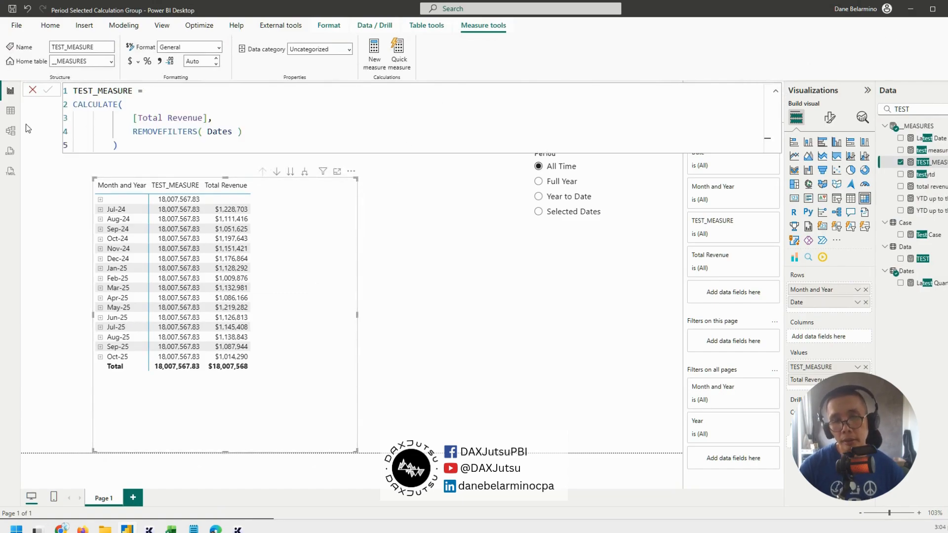
Insert a space between REMOVEFILTERS and its opening parenthesis in TEST_MEASURE and commit the measure
double_click(156, 129)
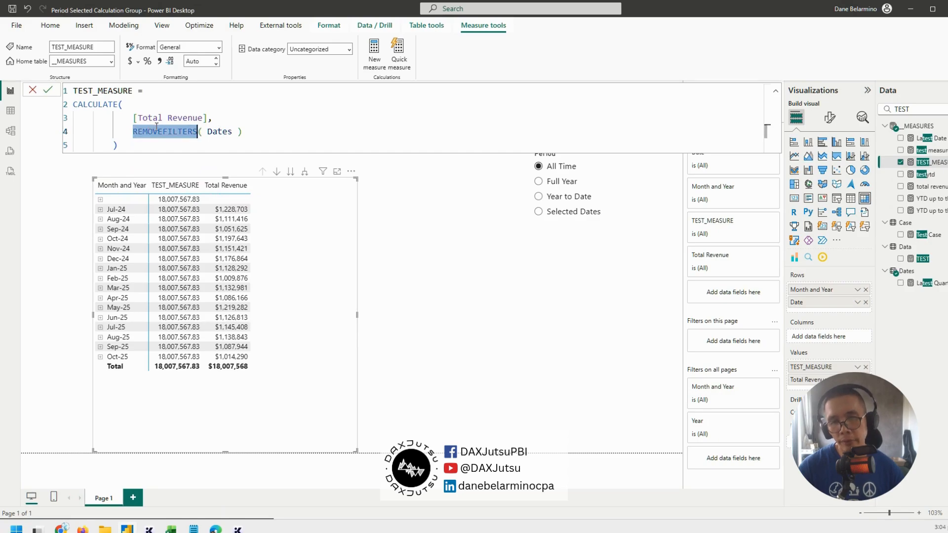
left_click(227, 131)
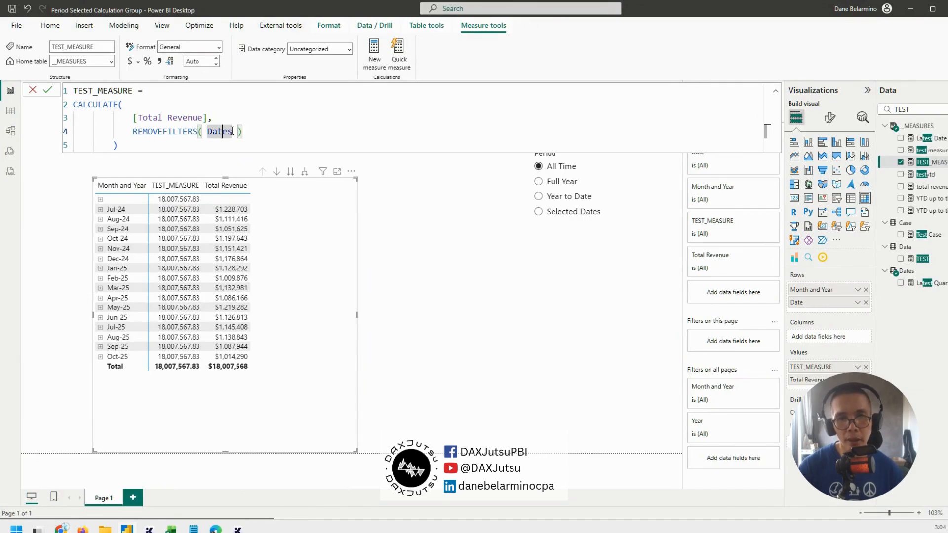
left_click(197, 131)
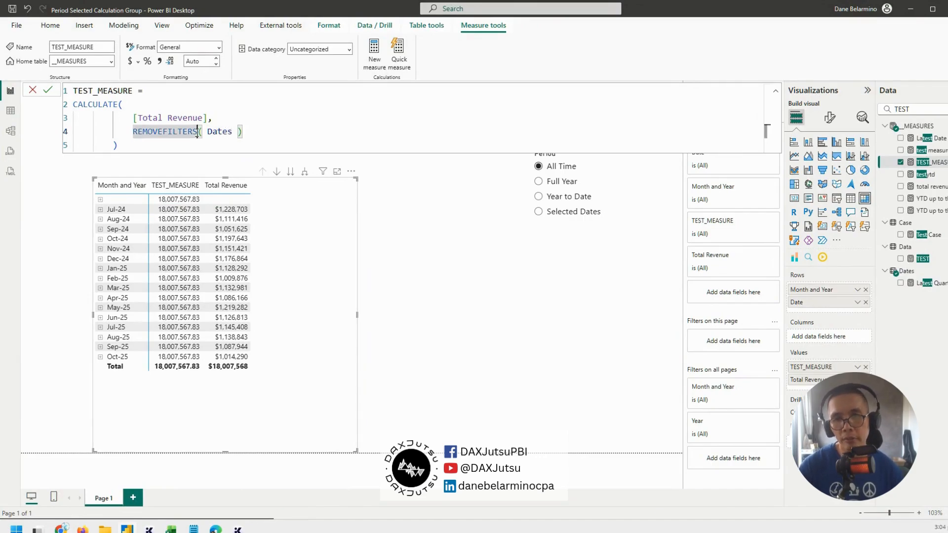
left_click(254, 132)
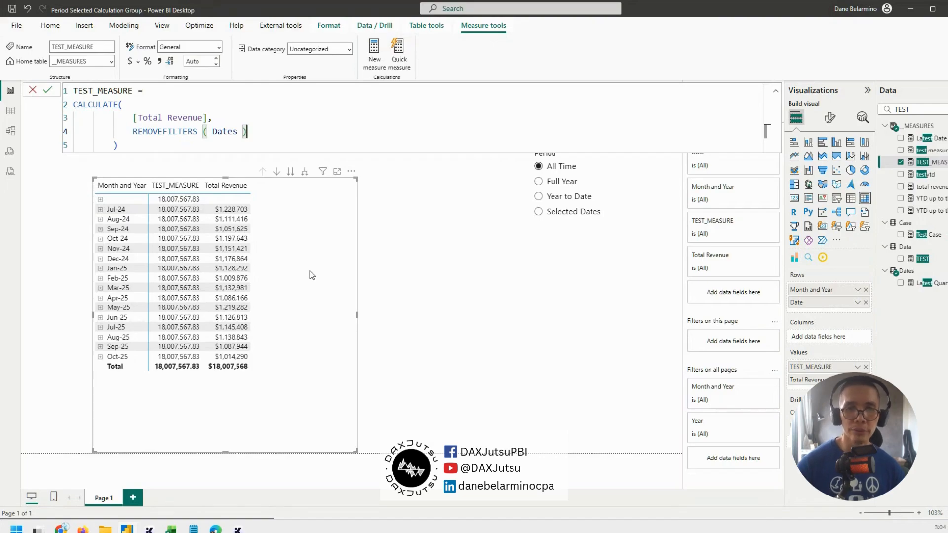
key("Return")
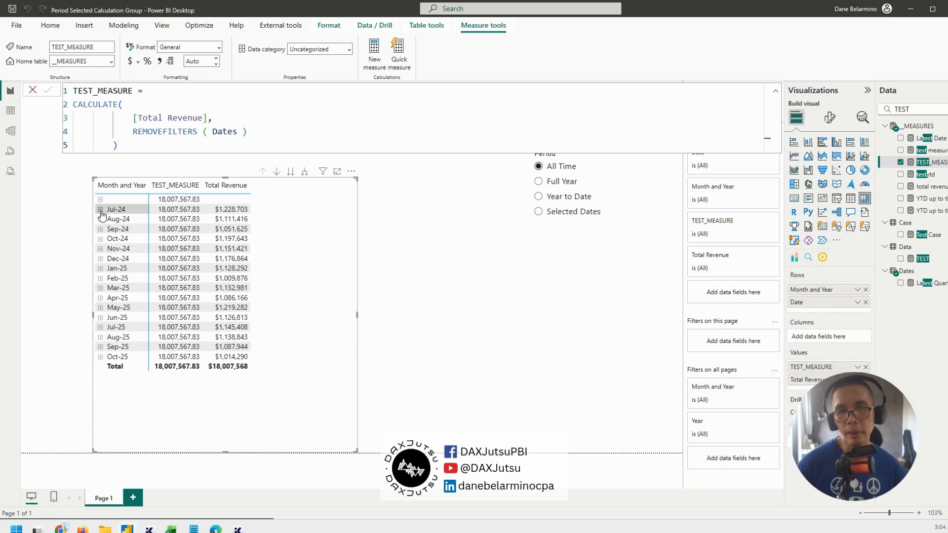
Expand Jul-24 in the matrix and compare TEST_MEASURE with Total Revenue across its daily rows
left_click(100, 209)
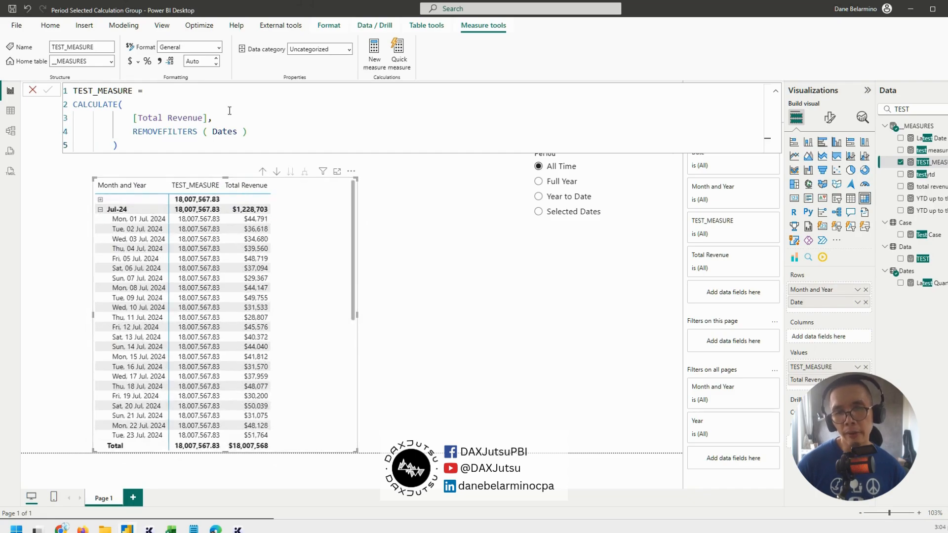
scroll(193, 248, "down", 2)
scroll(192, 248, "down", 2)
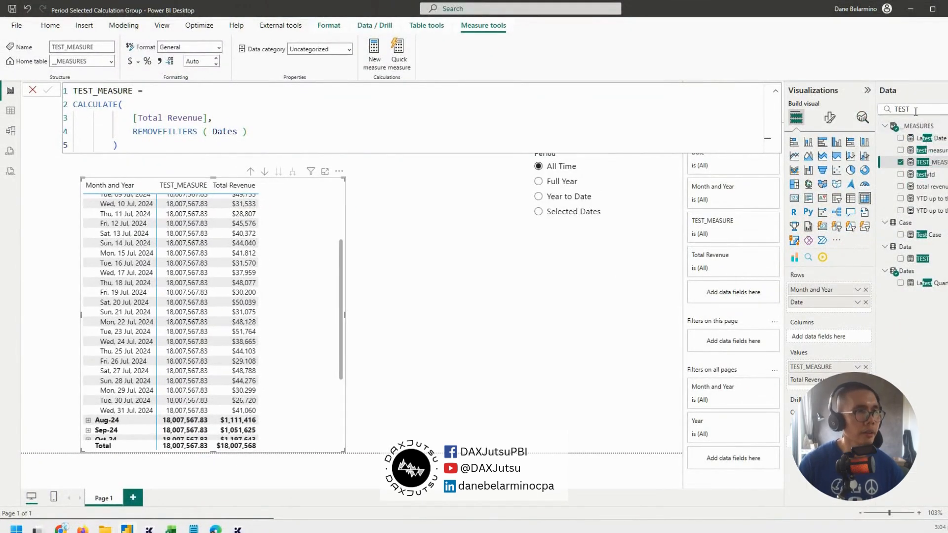
Filter the data fields by "DATES" and create a Date slicer from the Dates table below the Period slicer
double_click(915, 112)
type("DATES")
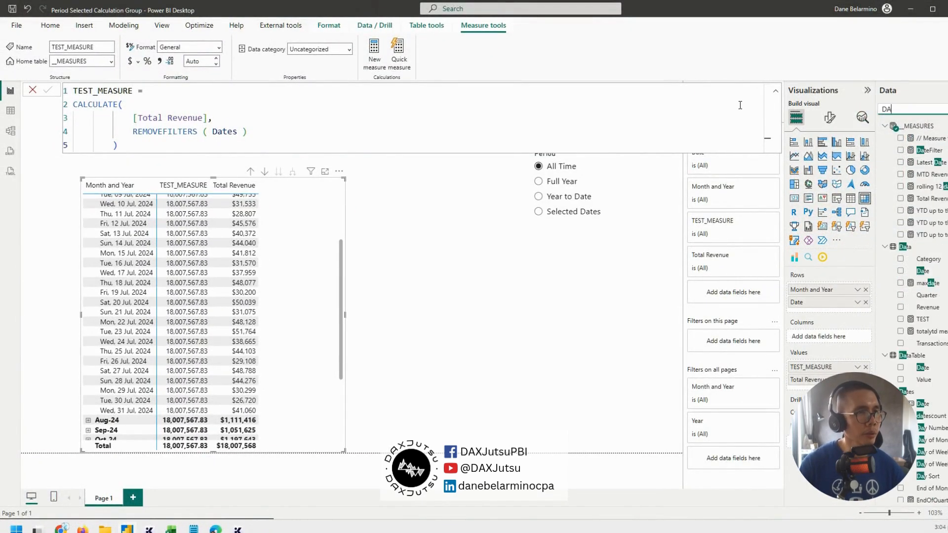
left_click_drag(923, 162, 592, 309)
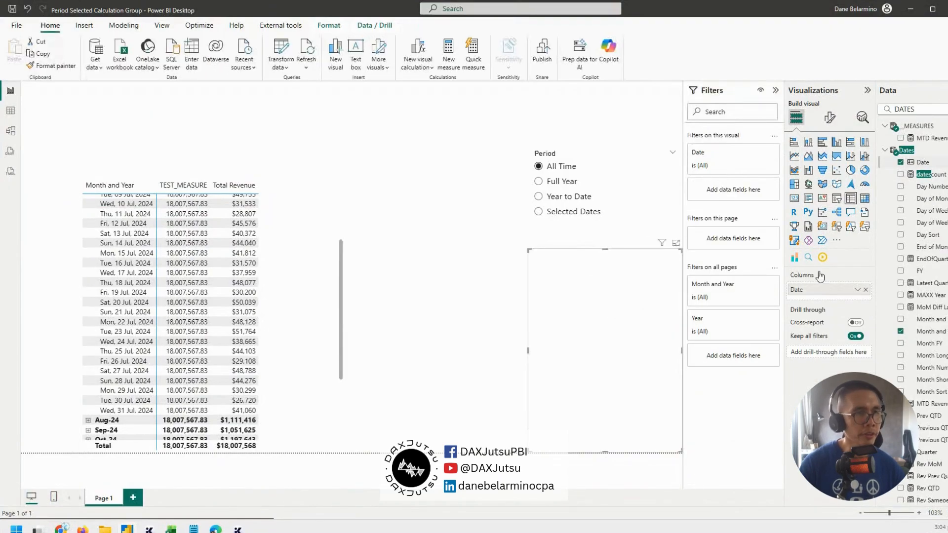
left_click(836, 198)
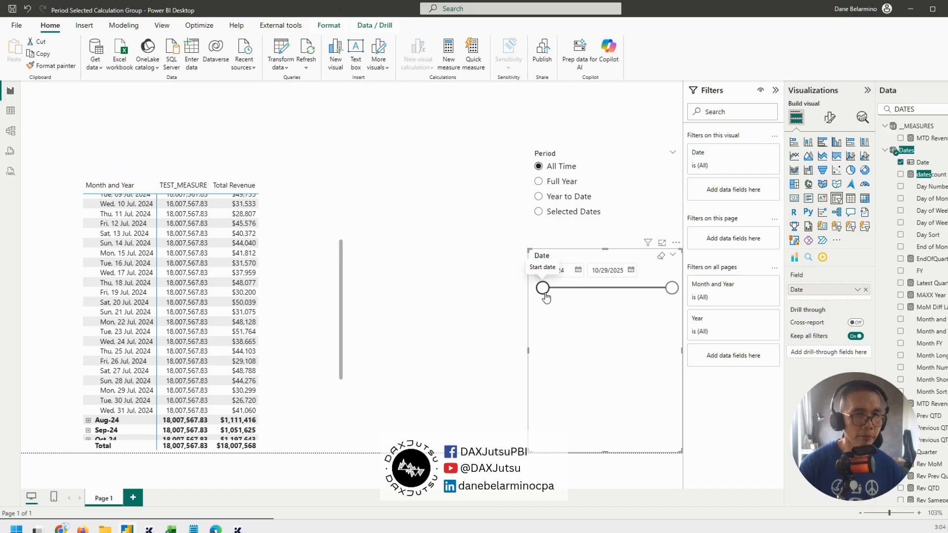
Select Full Year in the Period slicer, set the Date slicer's start to 8/28/2025 and shift the matrix slightly
left_click(551, 182)
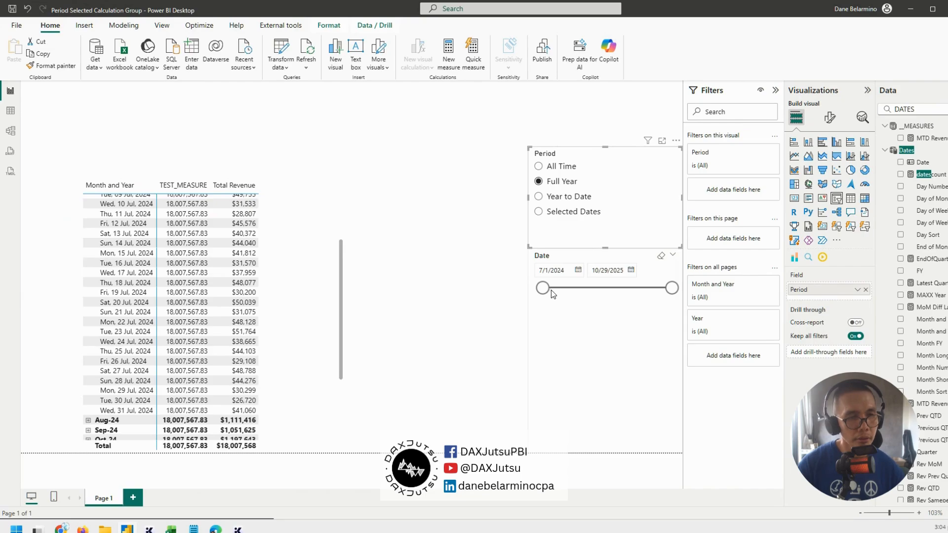
left_click_drag(544, 289, 661, 292)
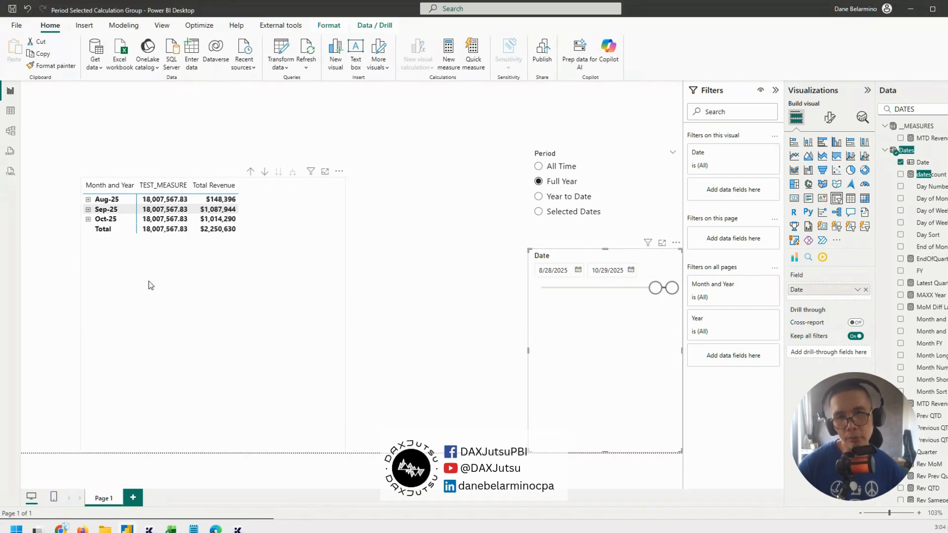
left_click_drag(218, 313, 205, 307)
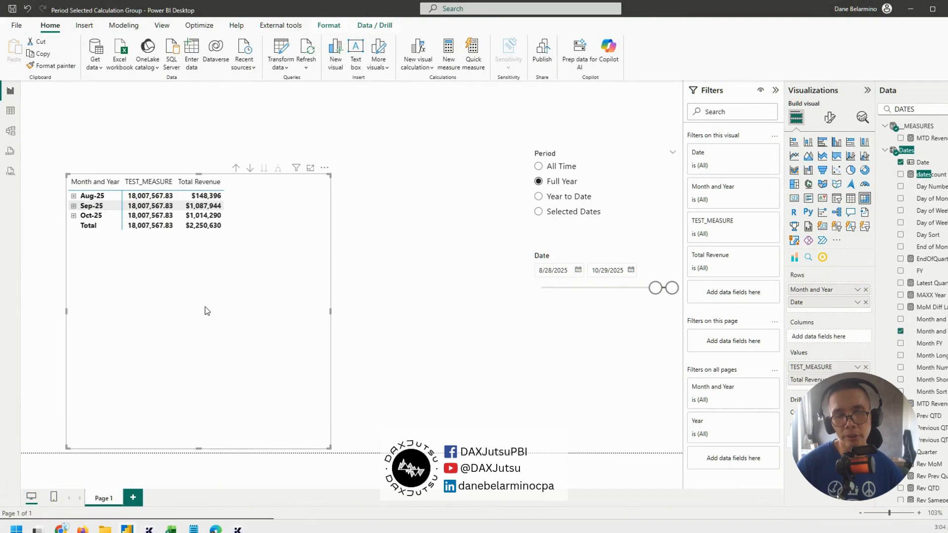
Reposition the Date slicer and the matrix on the canvas and shorten the matrix from its upper edge
mouse_move(589, 308)
left_mouse_down()
mouse_move(522, 287)
mouse_move(537, 367)
mouse_move(600, 302)
left_mouse_up()
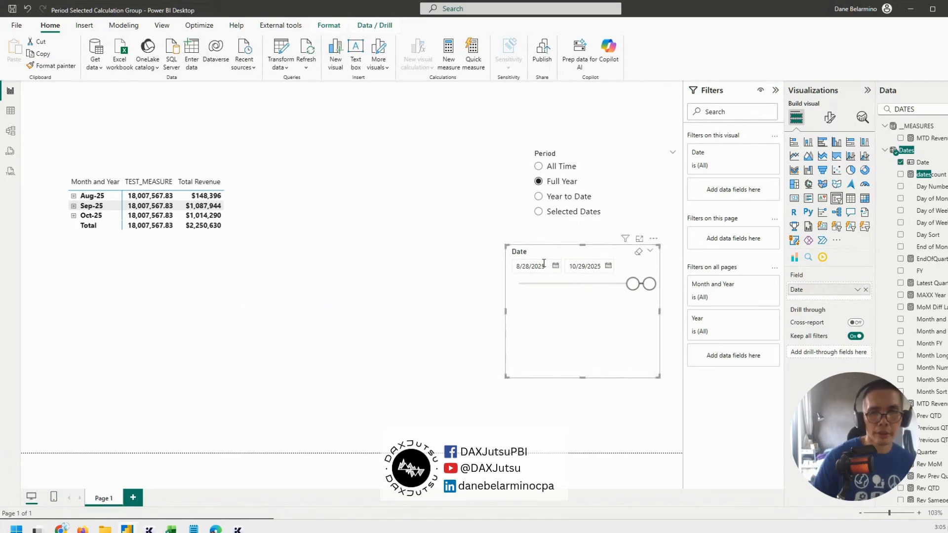
left_click_drag(233, 236, 224, 238)
left_click_drag(188, 177, 188, 221)
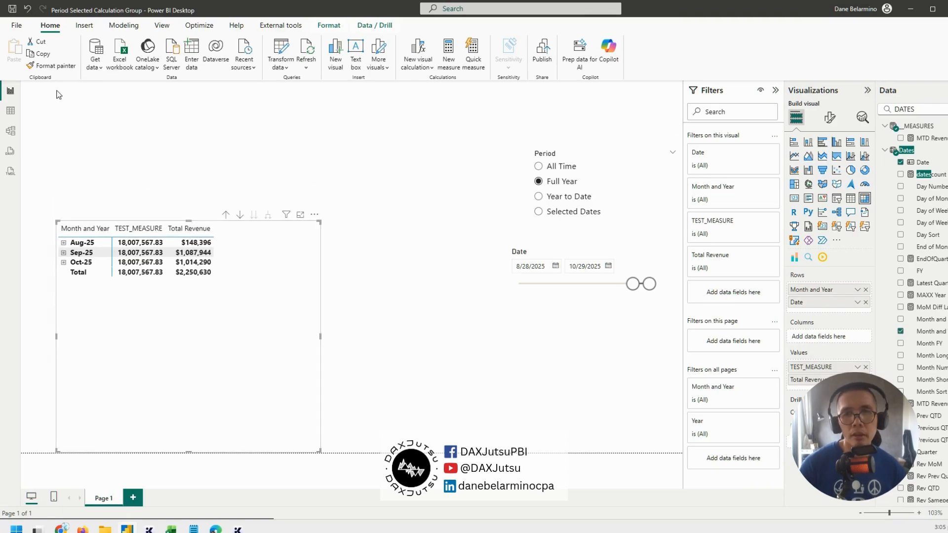
Open the DisconnectedDate table in Table view and remove the // comment and its empty line above Dates in the formula
left_click(10, 111)
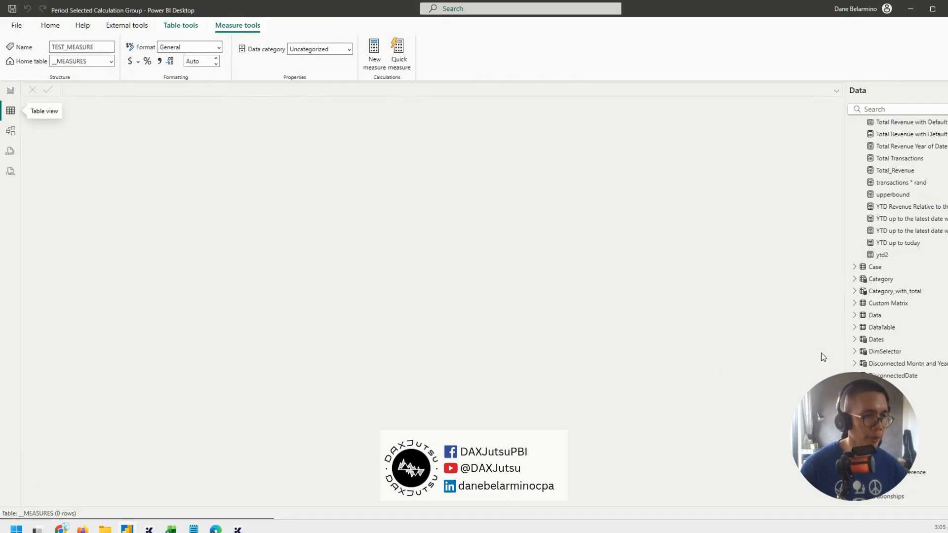
left_click(895, 375)
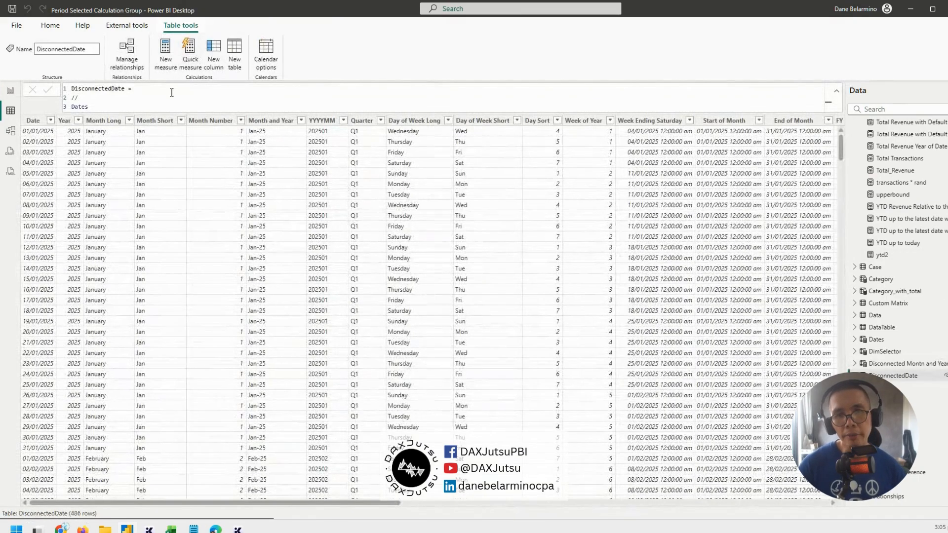
left_click(138, 101)
key("BackSpace")
key("BackSpace")
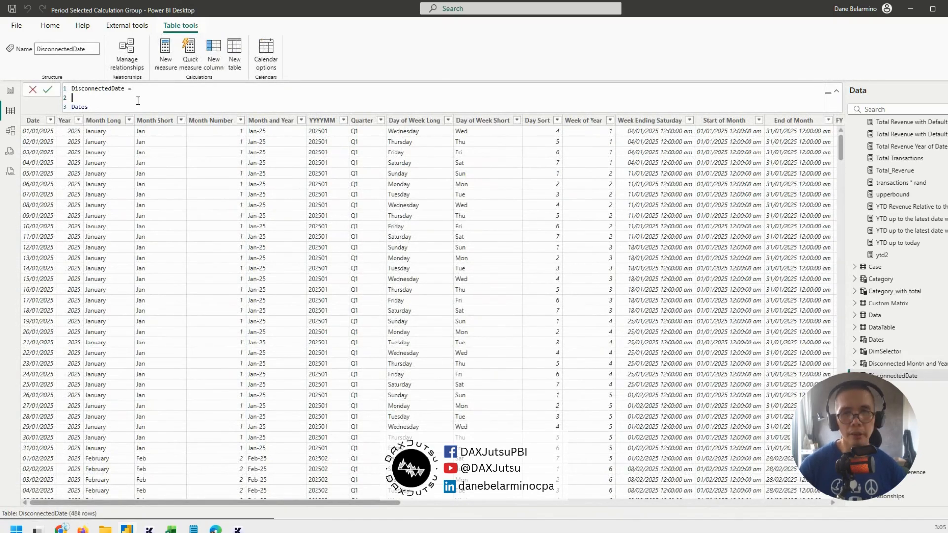
scroll(138, 101, "up", 3, "ctrl")
scroll(138, 101, "up", 1, "ctrl")
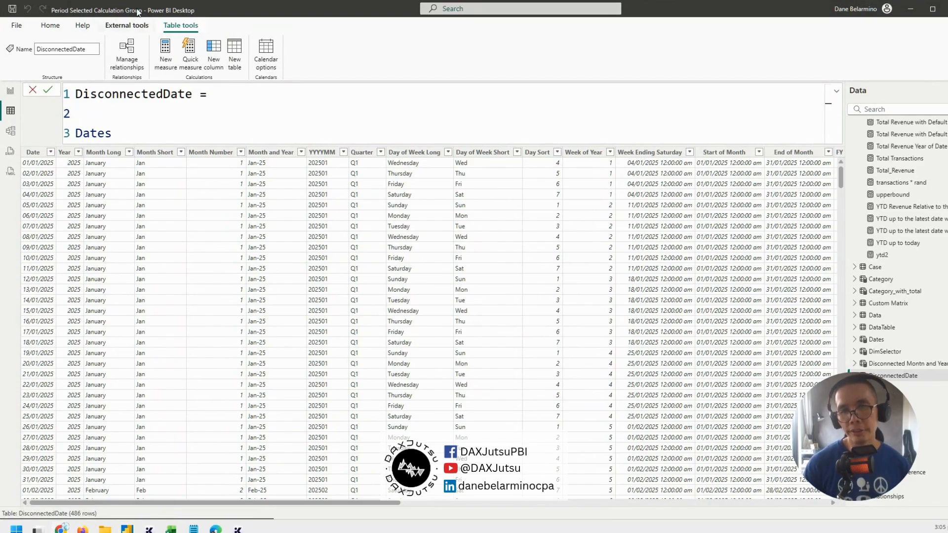
key("Delete")
double_click(109, 106)
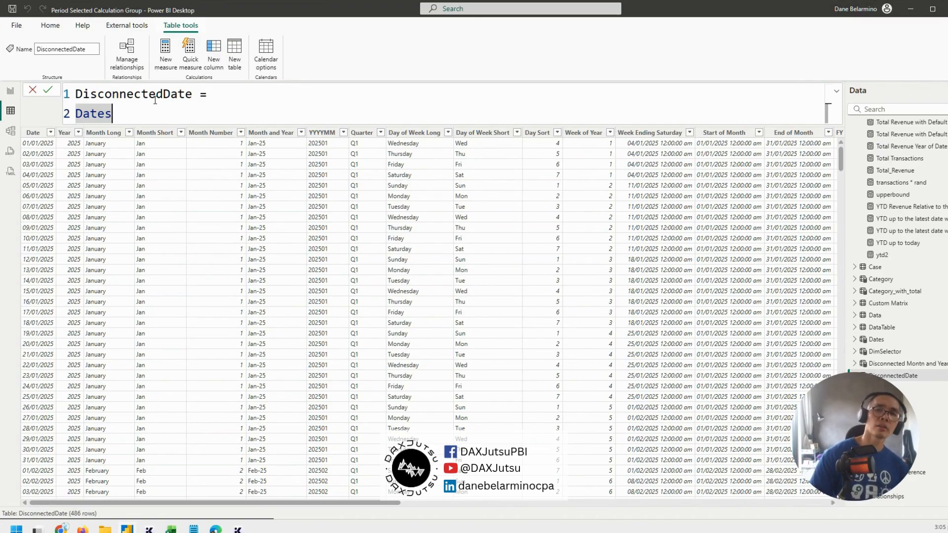
Return to the report view, move the matrix to the page's left edge and narrow it
left_click(16, 92)
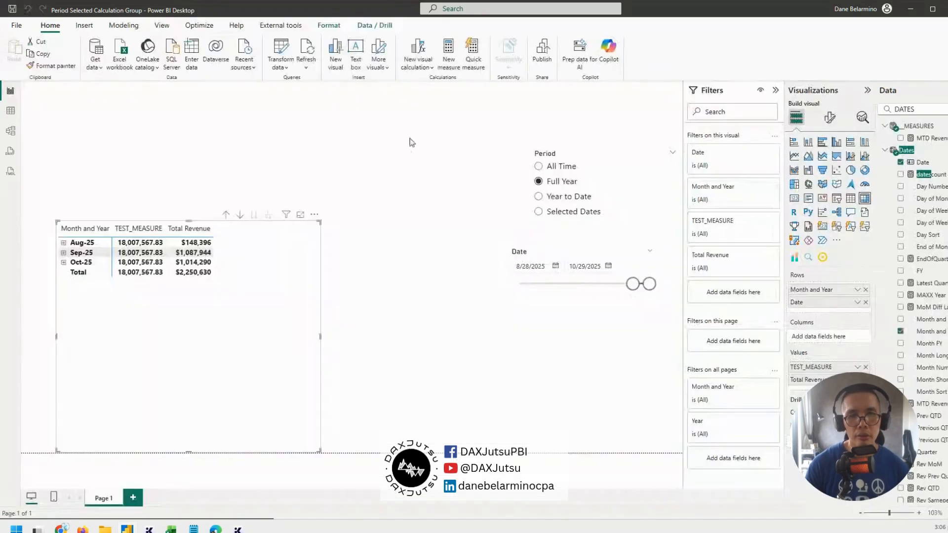
left_click_drag(248, 356, 214, 356)
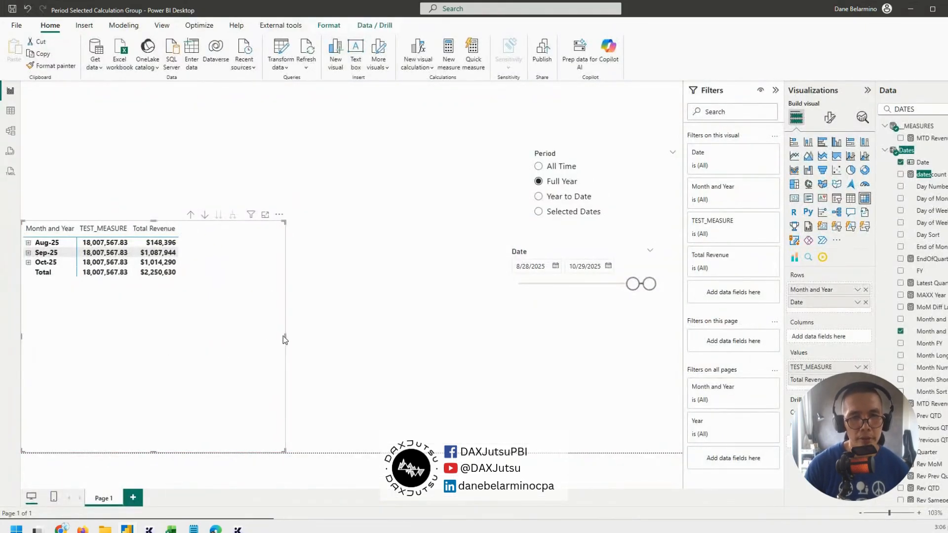
left_click_drag(282, 336, 216, 339)
Search the fields for DISCONNECTEDDATE and build a second matrix beside the first, with its Month and Year above Date in the rows
left_click(904, 109)
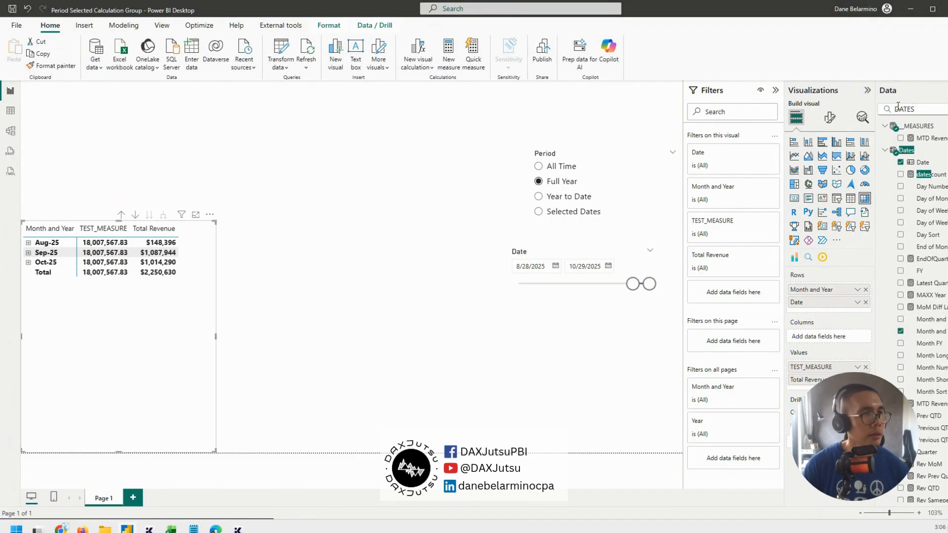
key("BackSpace")
type("S")
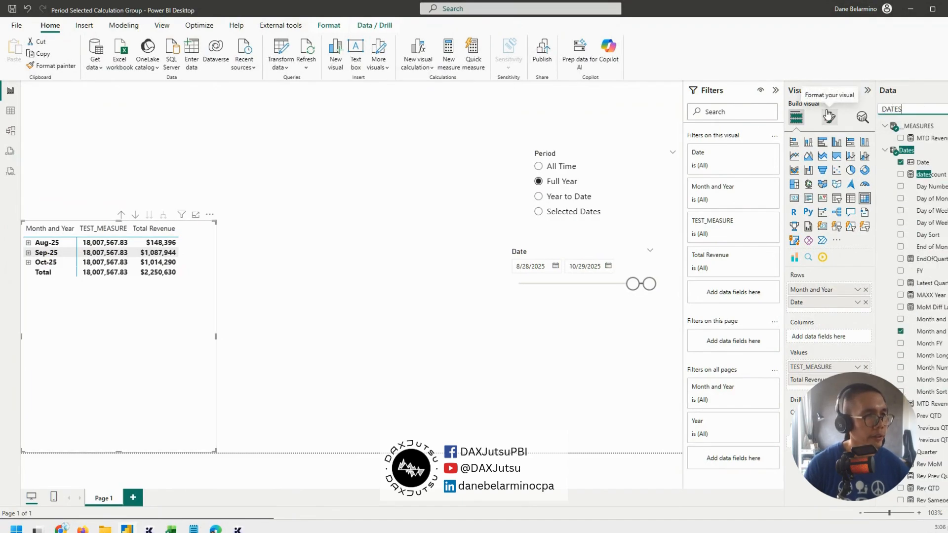
type("DISCONNECTED")
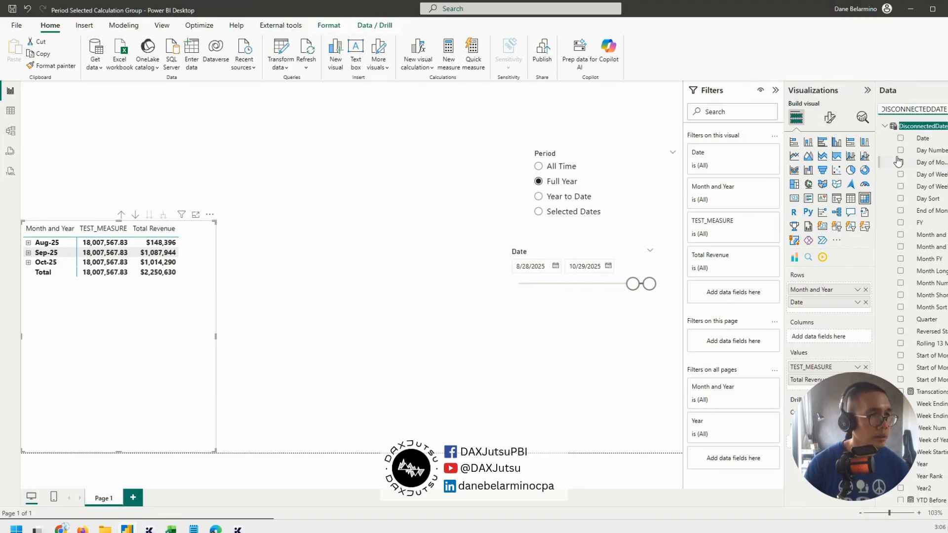
left_click_drag(922, 138, 311, 250)
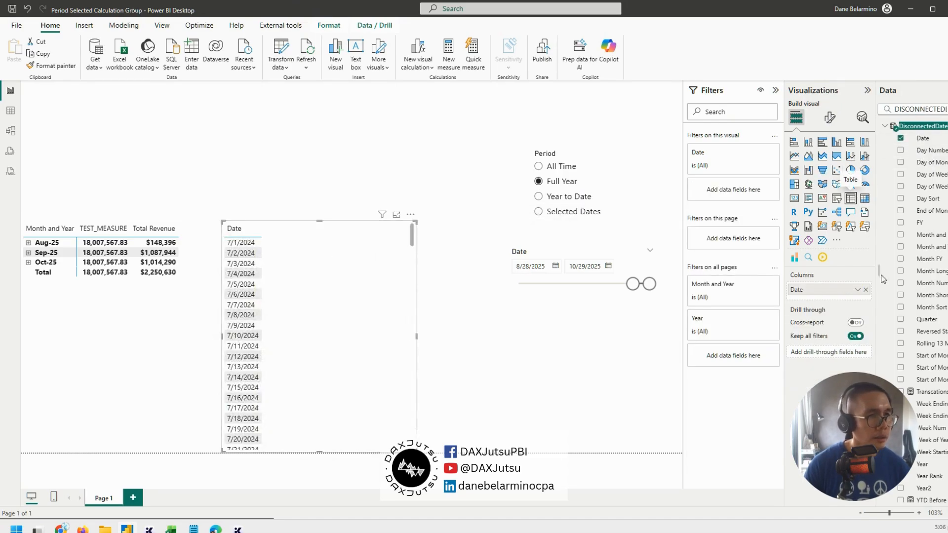
left_click(867, 198)
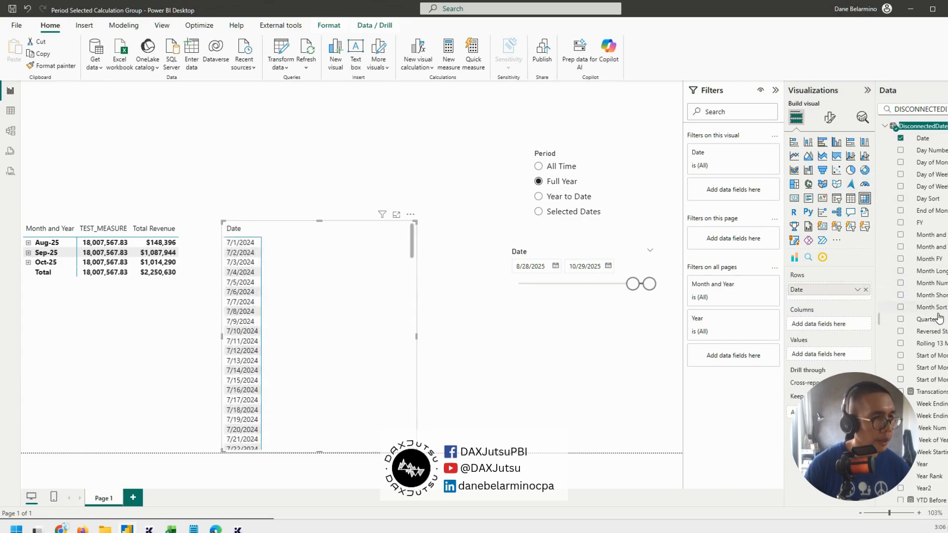
left_click_drag(932, 244, 847, 286)
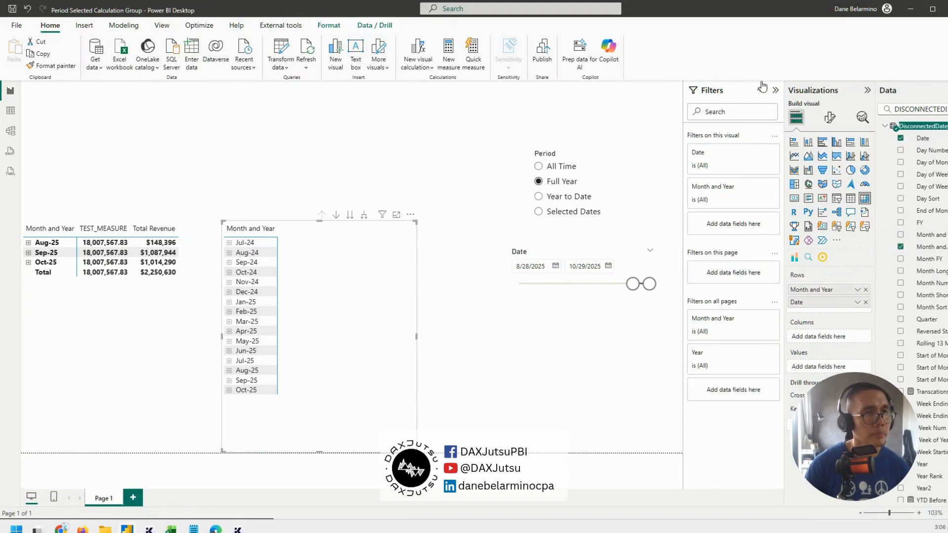
Collapse the filter area, add the Total Revenue measure as the new matrix's values and shift that matrix slightly
left_click(776, 89)
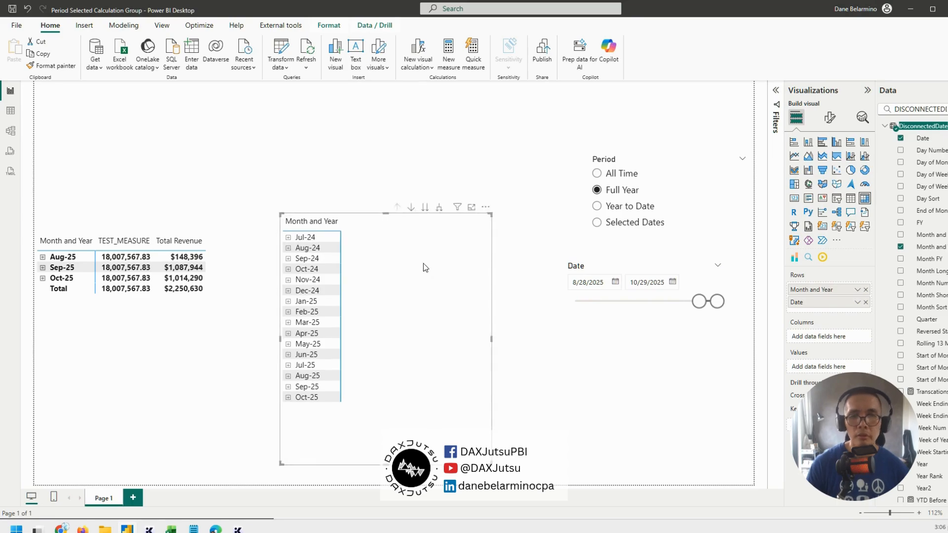
double_click(933, 108)
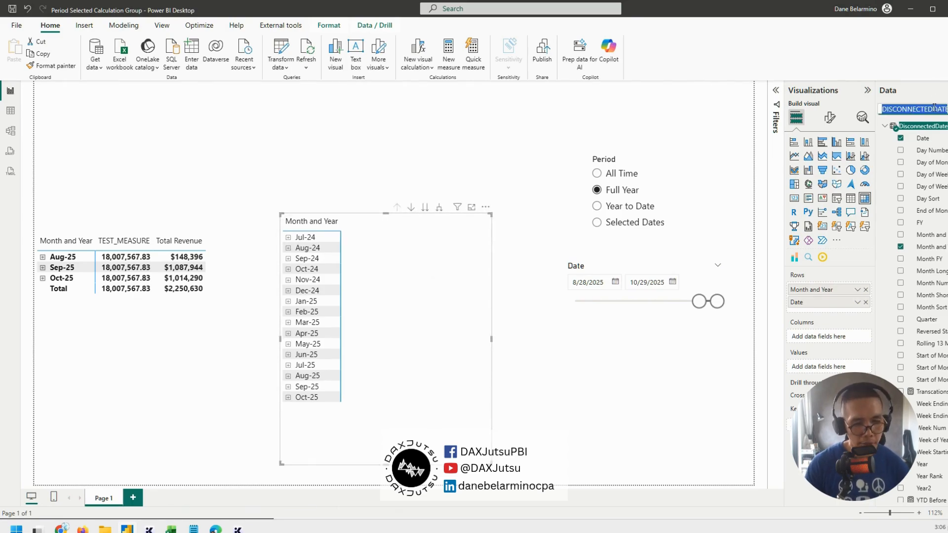
type("TOTAL REVENUE")
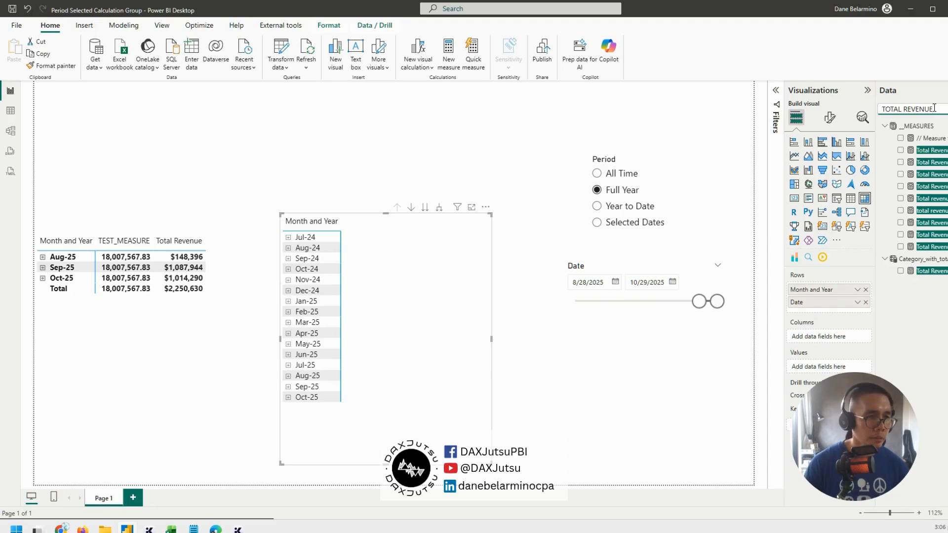
left_click_drag(928, 162, 847, 369)
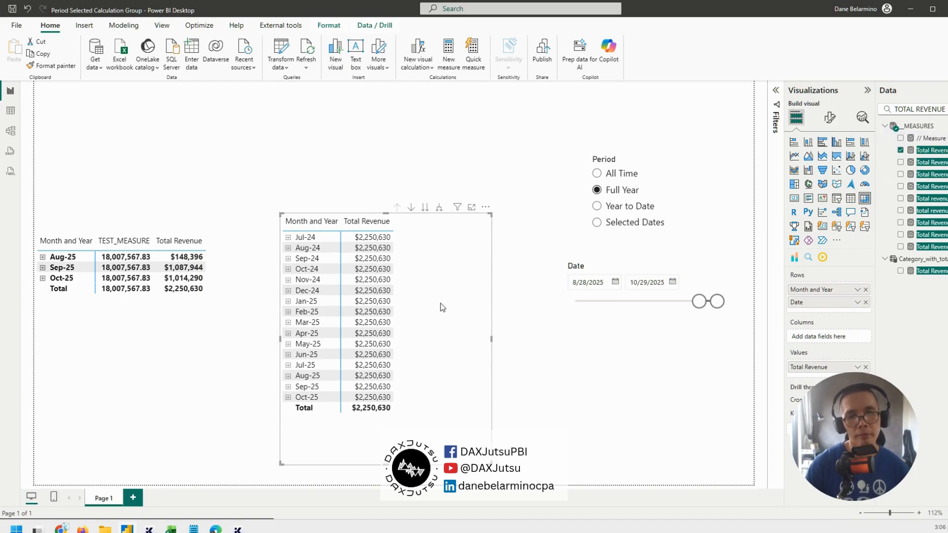
left_click_drag(440, 303, 432, 304)
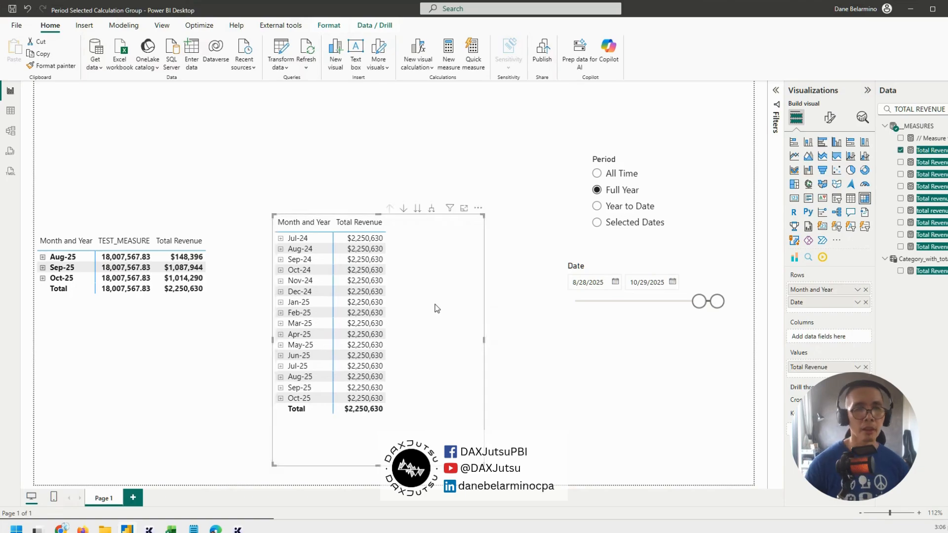
Set the Date slicer's start to 7/1/2024 and nudge the DisconnectedDate matrix slightly
left_click_drag(699, 303, 635, 302)
left_click_drag(432, 291, 353, 280)
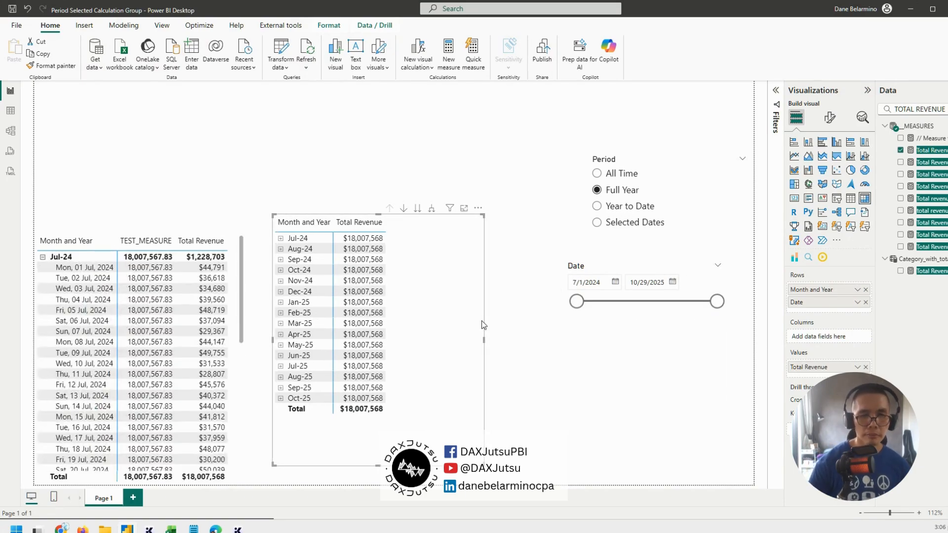
mouse_move(448, 349)
left_mouse_down()
mouse_move(443, 308)
mouse_move(457, 359)
left_mouse_up()
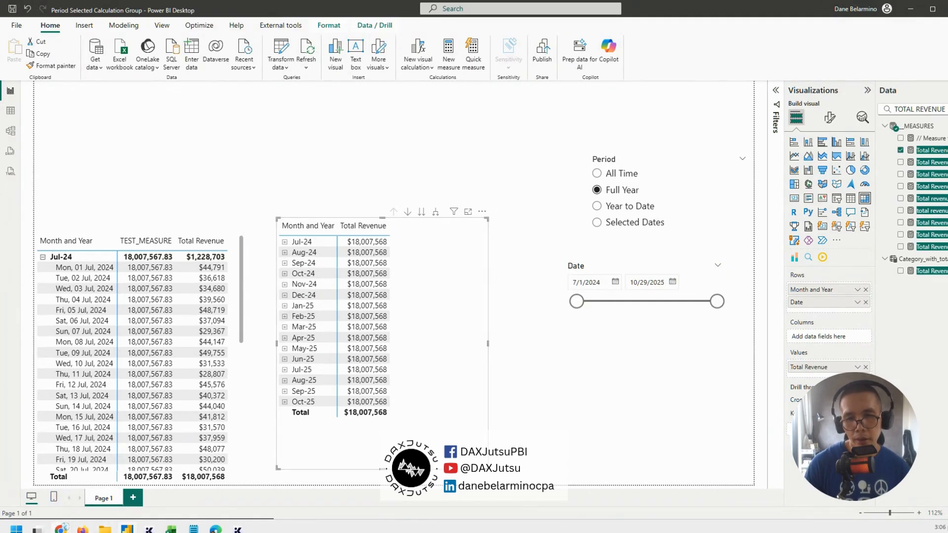
Switch to the Fabric Community post in the browser and copy the entire Apply Period Slicer code
mouse_move(61, 528)
left_click(134, 505)
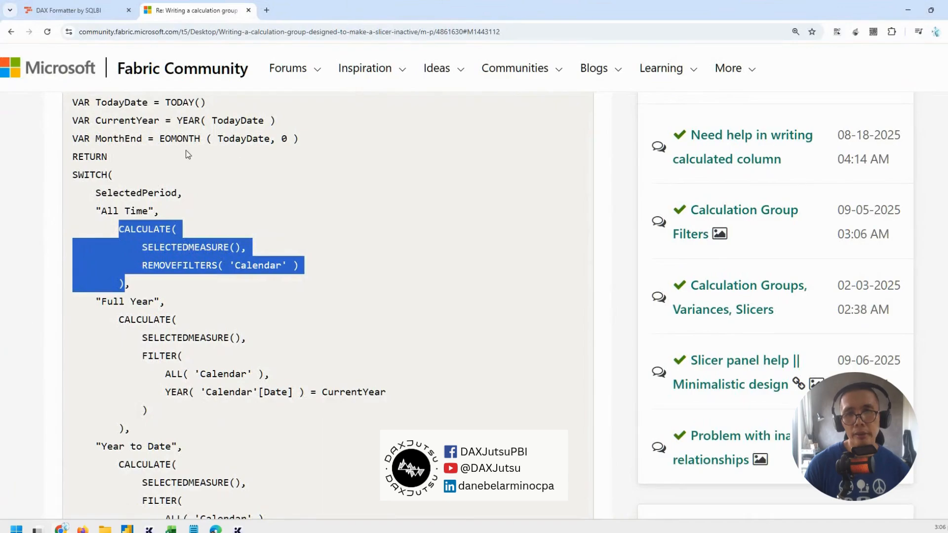
key("ctrl+minus")
key("ctrl+minus")
key("ctrl+minus")
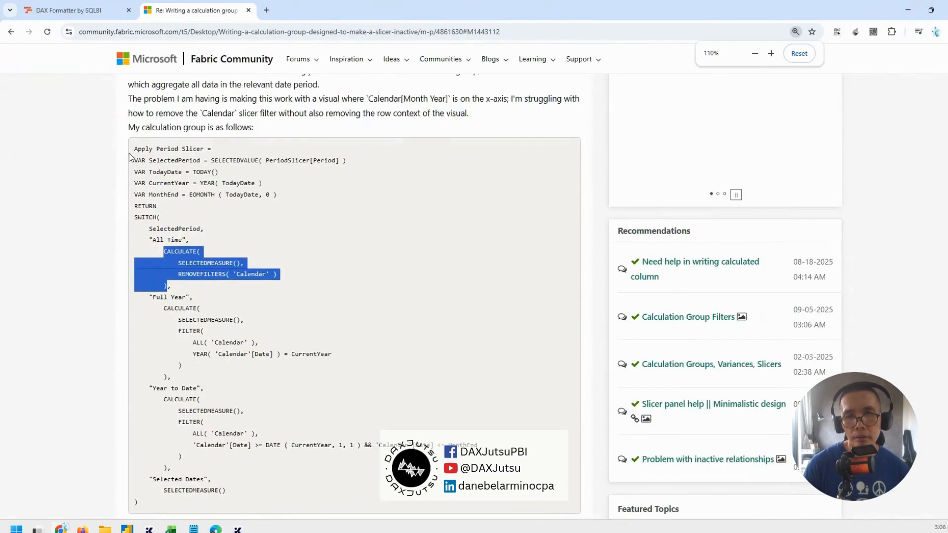
left_click_drag(133, 149, 261, 505)
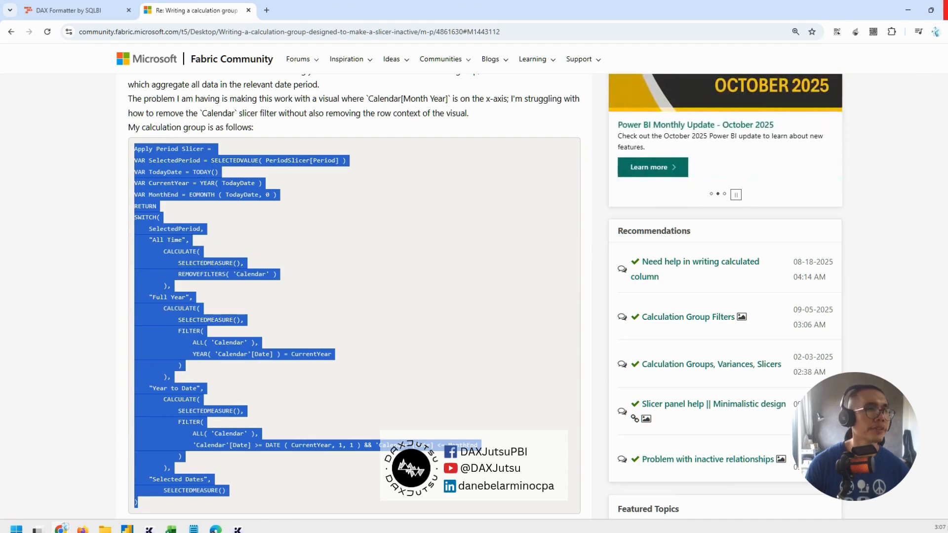
Switch back to Power BI Desktop, create a new measure in the __MEASURES table and paste the Apply Period Slicer code as its formula
left_click(127, 529)
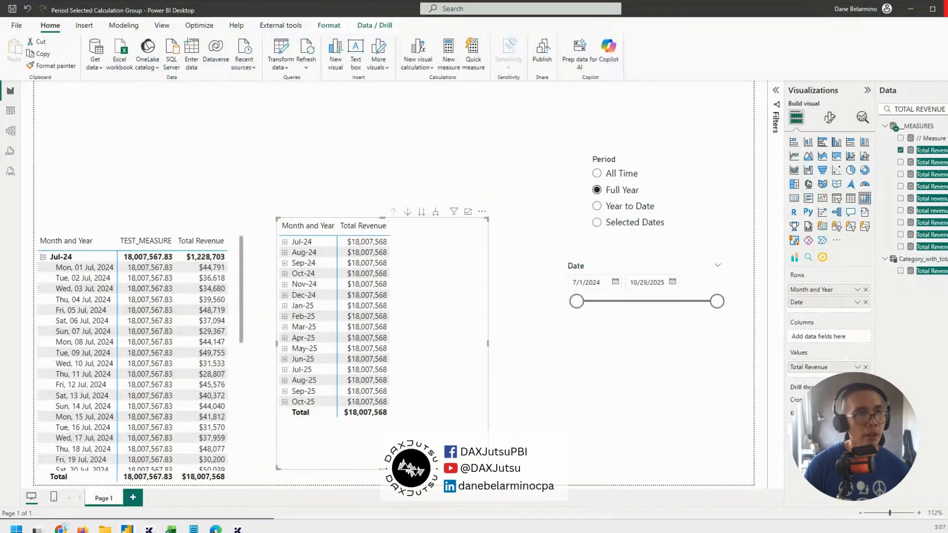
right_click(935, 159)
left_click(867, 187)
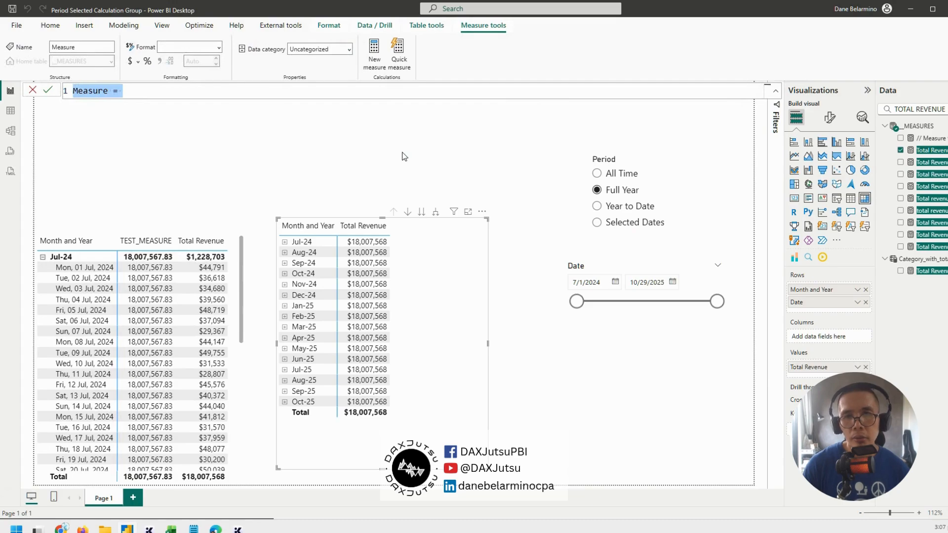
key("ctrl+v")
scroll(193, 178, "up", 2)
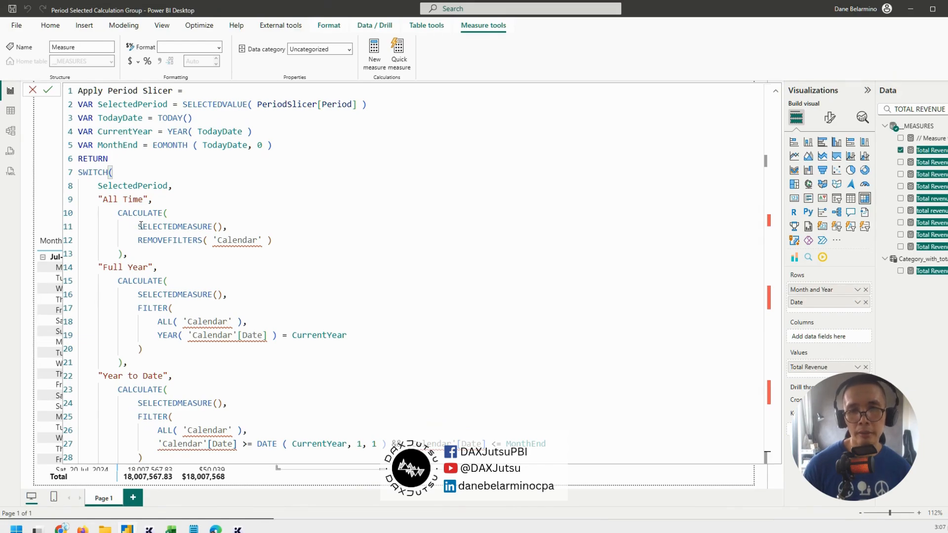
Examine the pasted SWITCH code, especially SELECTEDMEASURE() and the CALCULATE block of the "All Time" branch
left_click_drag(138, 226, 222, 226)
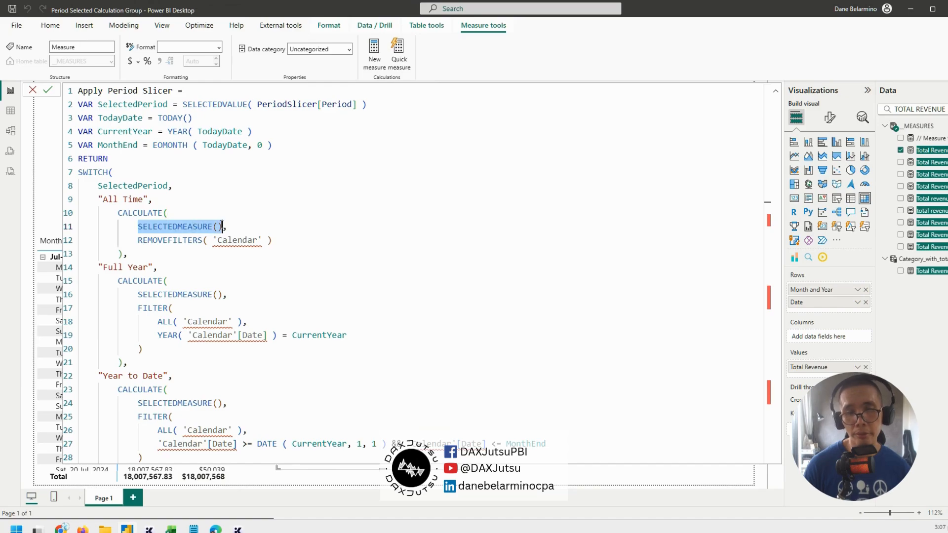
left_click(318, 144)
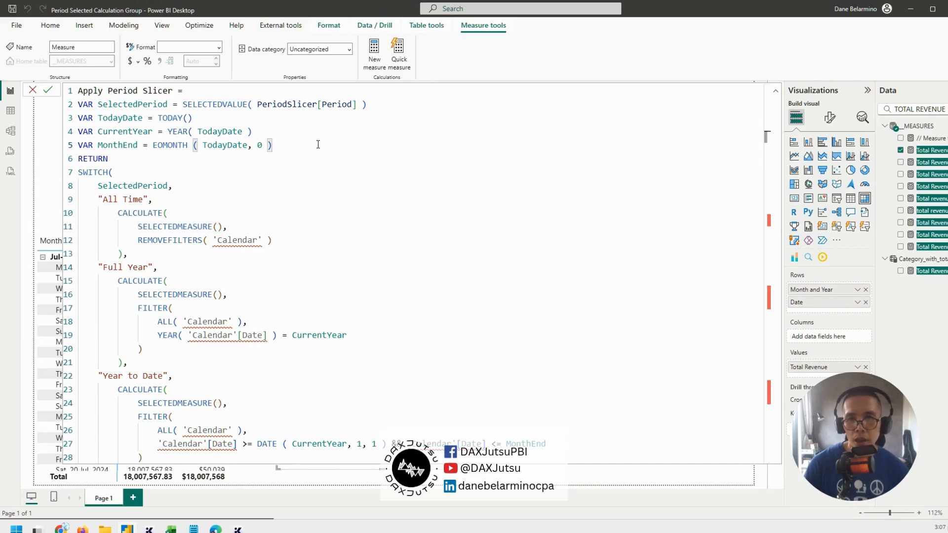
scroll(101, 207, "down", 2)
scroll(115, 217, "up", 2)
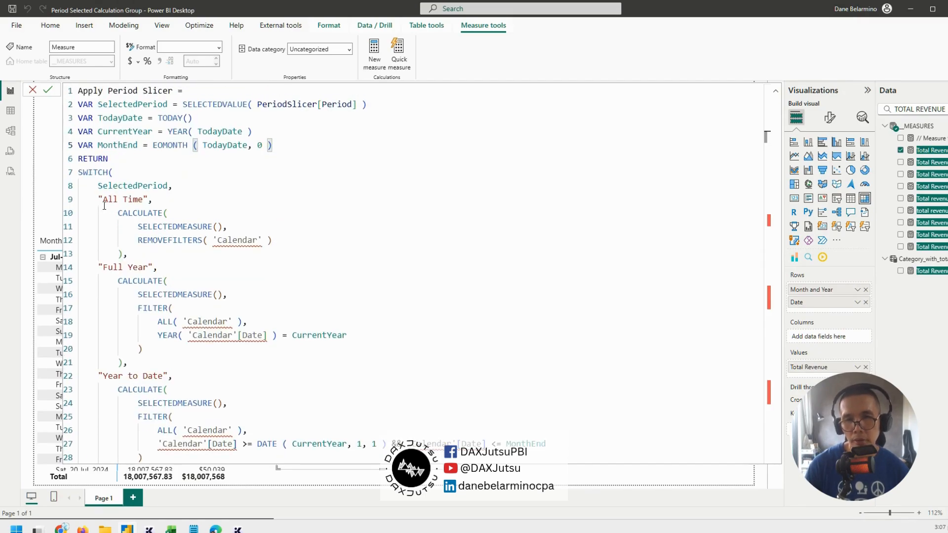
left_click_drag(111, 210, 125, 254)
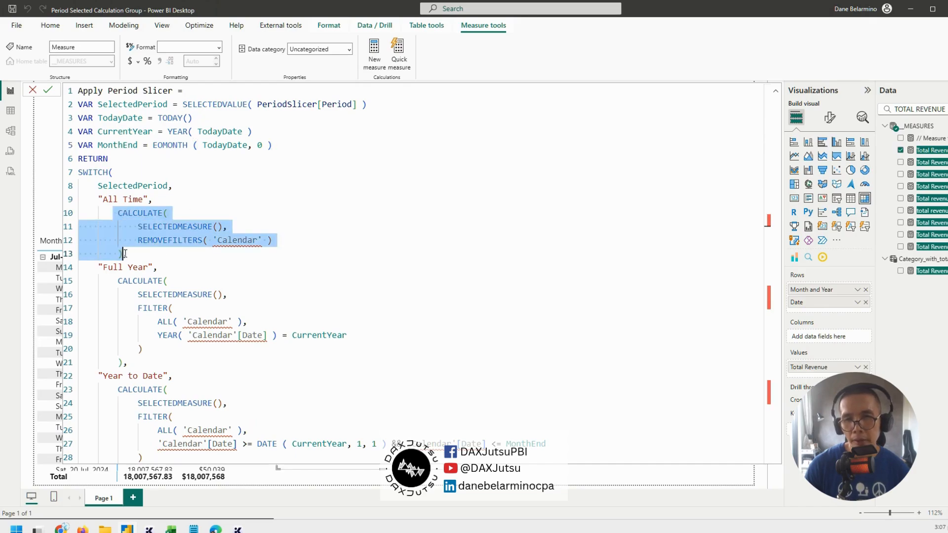
Insert a variable _AllTime on a new line below MonthEnd and start its expression with CALCULATE(
left_click(285, 147)
key("Return")
type("VAR")
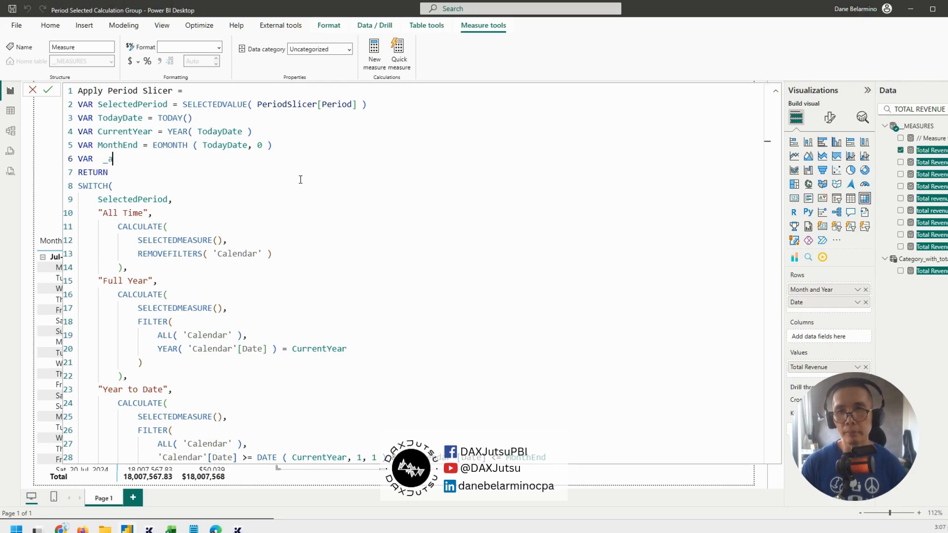
type("  _AllTime")
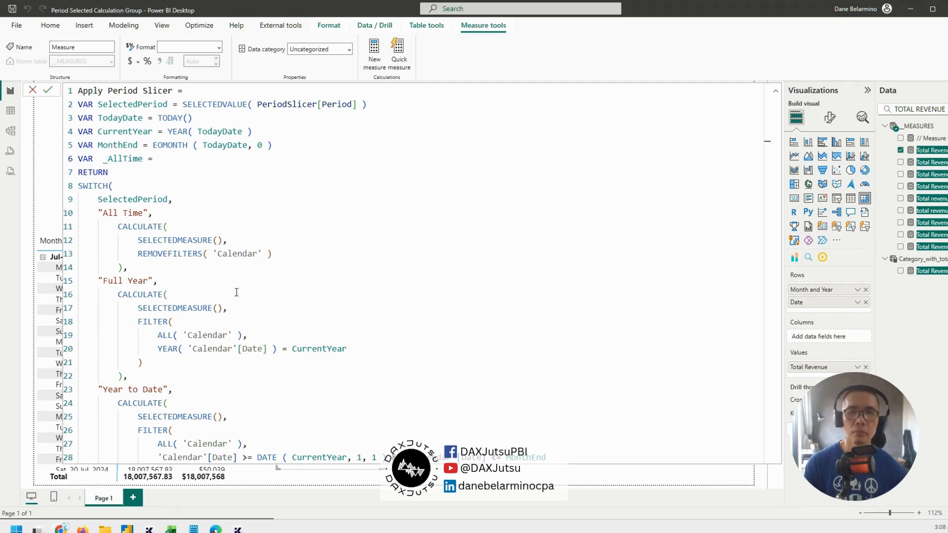
type("= calc")
key("BackSpace")
key("BackSpace")
key("BackSpace")
key("BackSpace")
type("CALCULATE(")
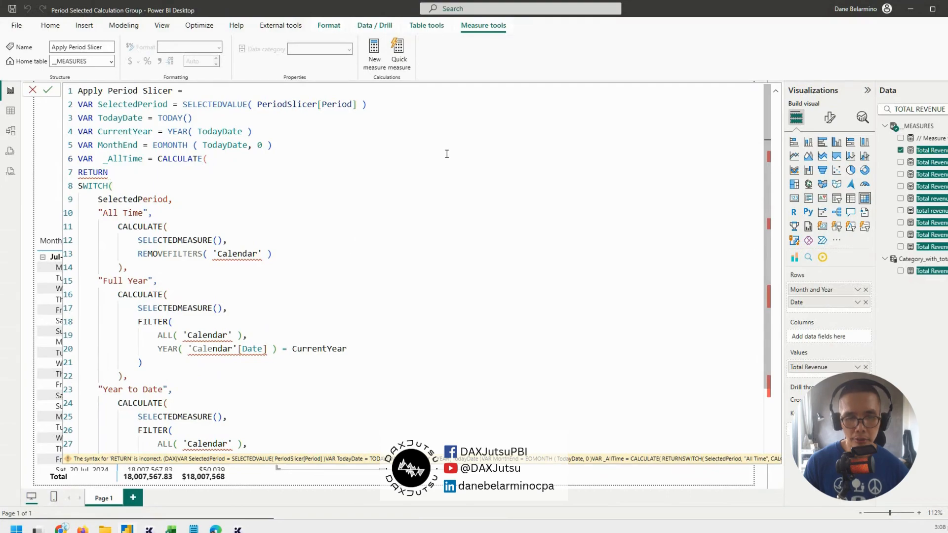
Enter [Total Revenue] as the expression of the _AllTime CALCULATE and start a TREATAS filter argument
type("[TOTAL REVENUE")
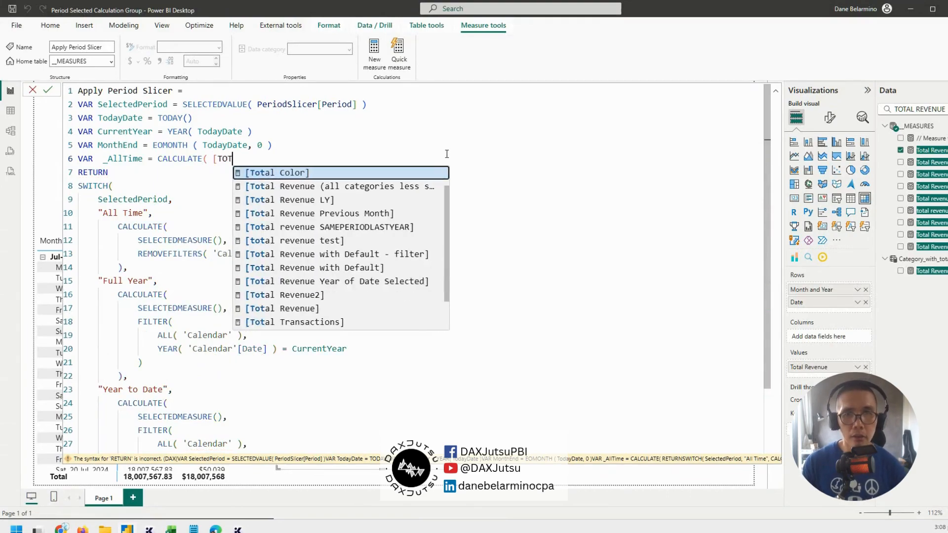
key("Down")
key("Down")
key("Down")
key("Down")
key("Down")
key("Down")
key("Down")
key("Down")
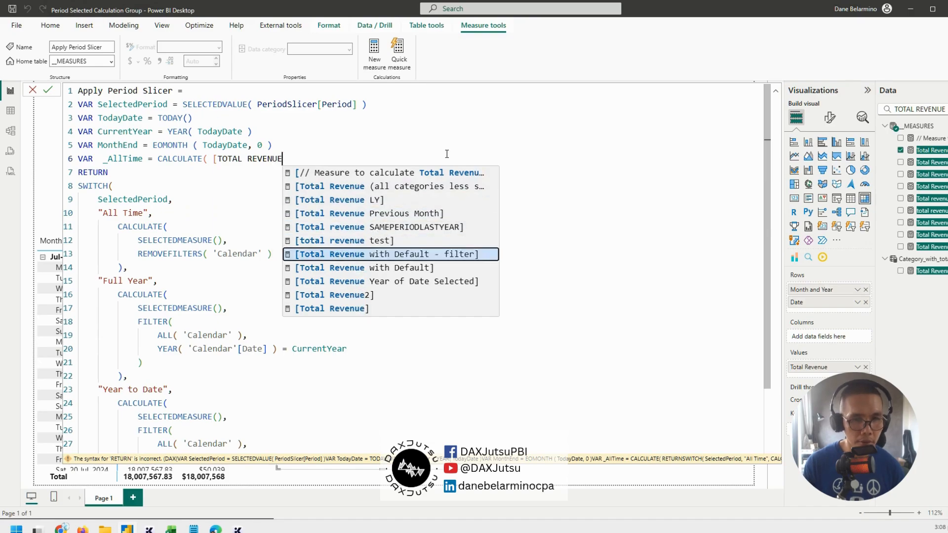
key("Tab")
type(", TREATS")
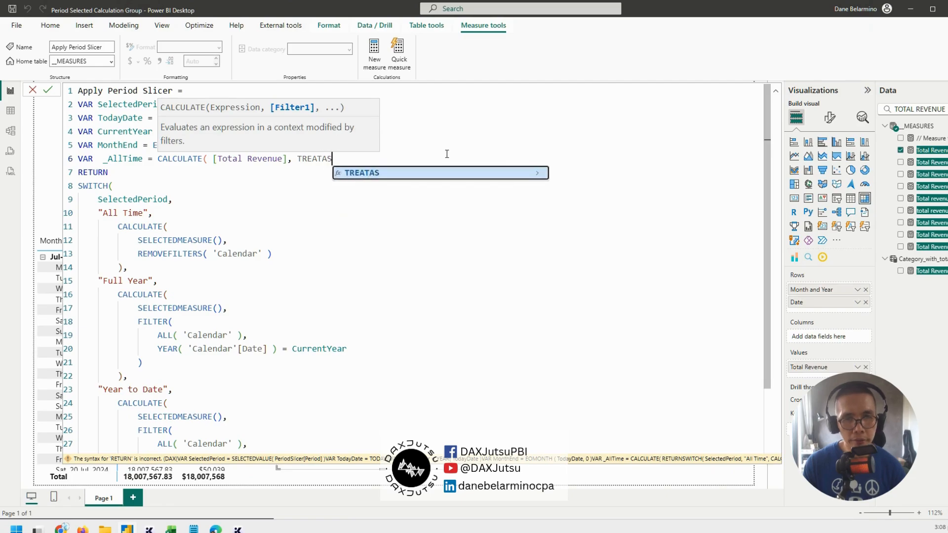
key("Tab")
key("Left")
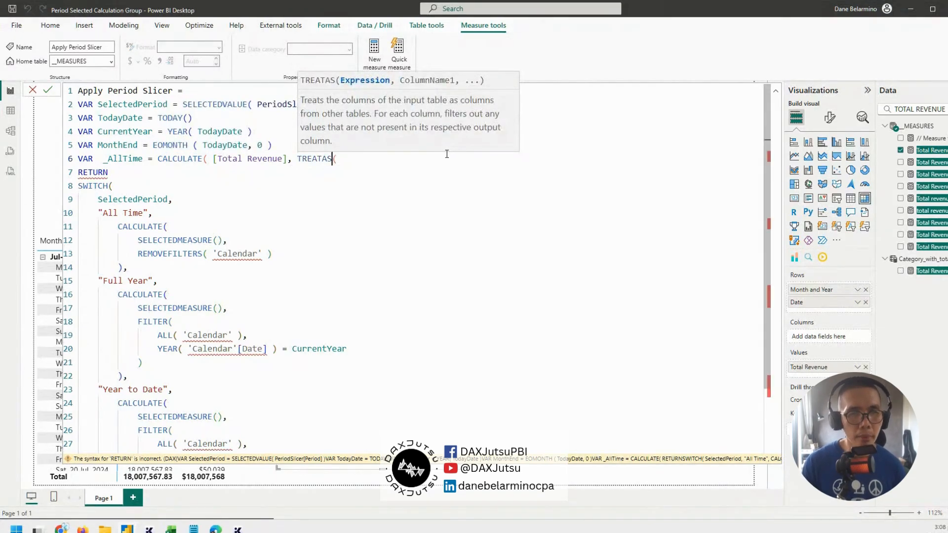
key("Right")
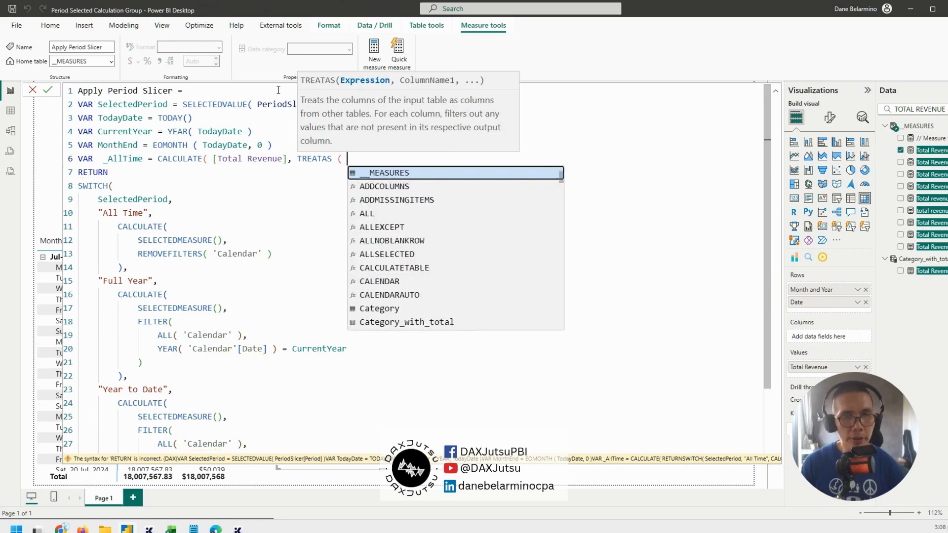
Enter VALUES ( DisconnectedDate[Date] ) as the table expression of the TREATAS filter in _AllTime
type("VALUES ( ")
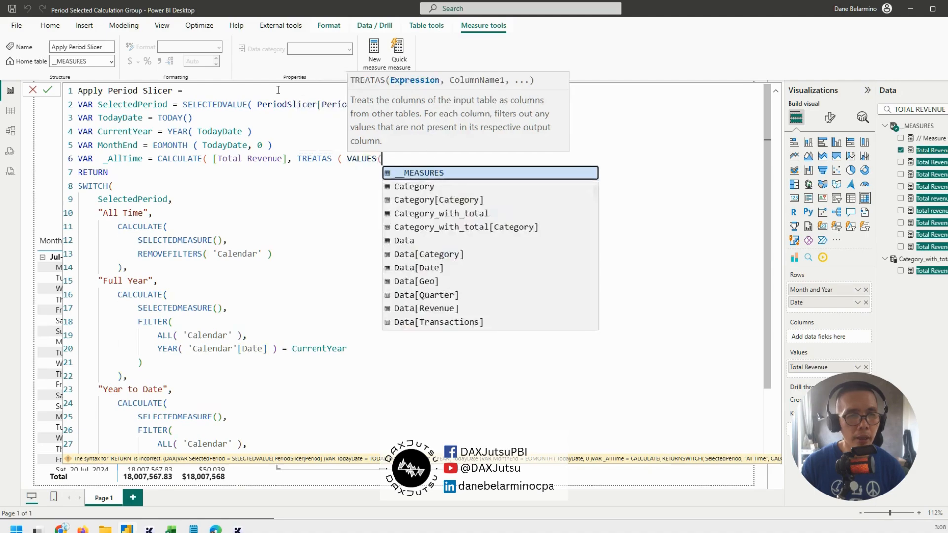
type("DISCONNECTE")
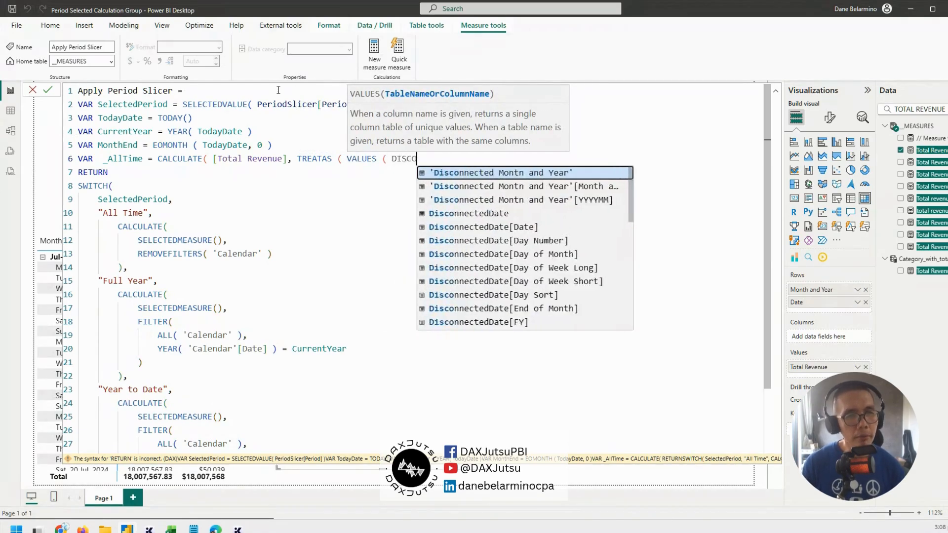
key("Down")
key("Down")
key("Down")
key("Down")
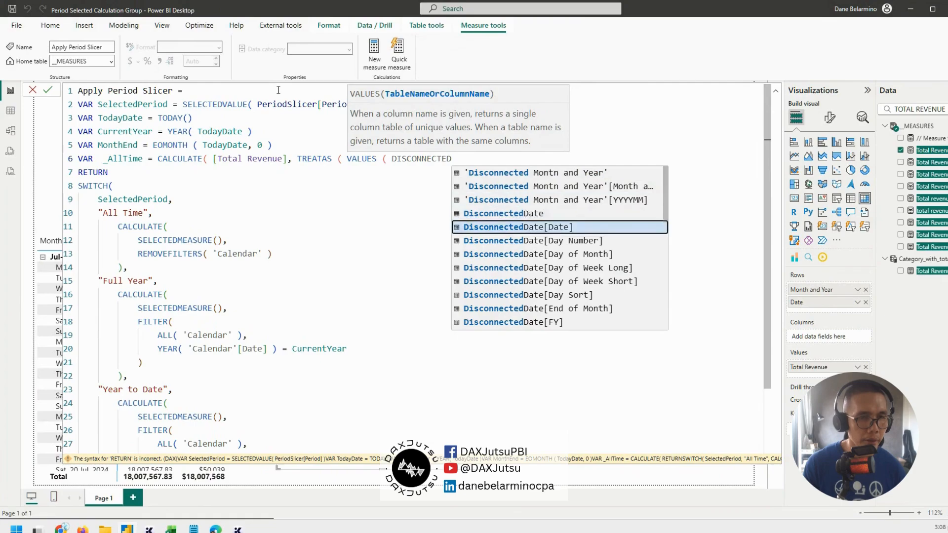
key("Tab")
type("),")
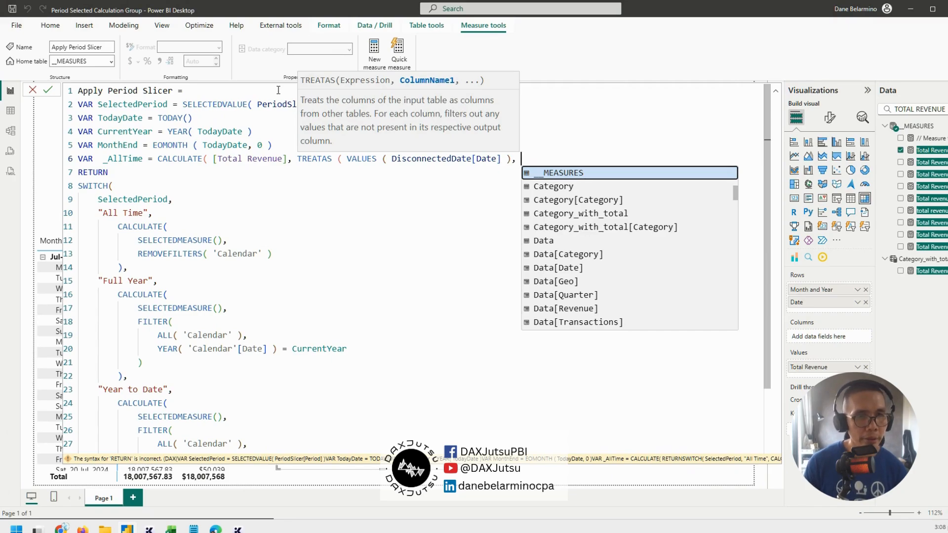
Set Data[Date] as the TREATAS target column and close the TREATAS and CALCULATE parentheses of _AllTime
key("Down")
key("Down")
key("Down")
key("Down")
key("Down")
key("Down")
key("Down")
key("Tab")
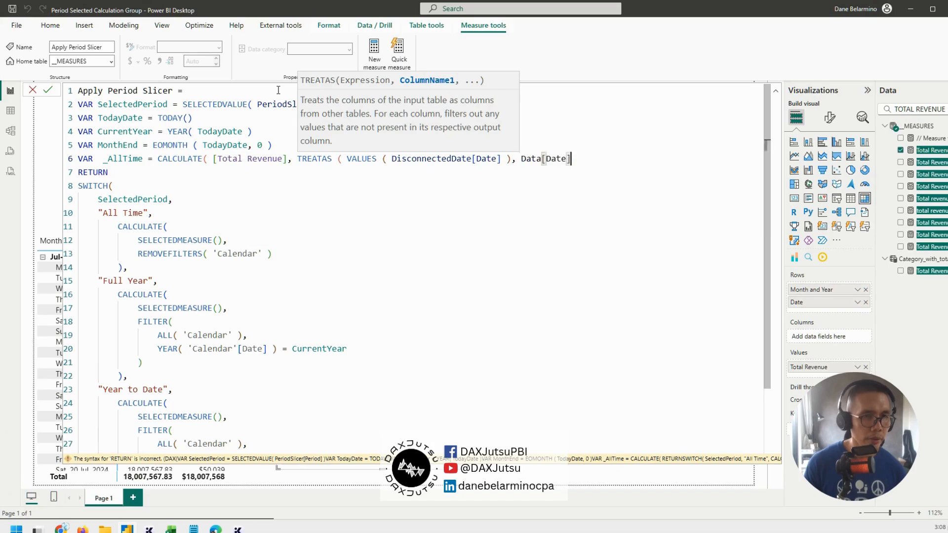
type(")")
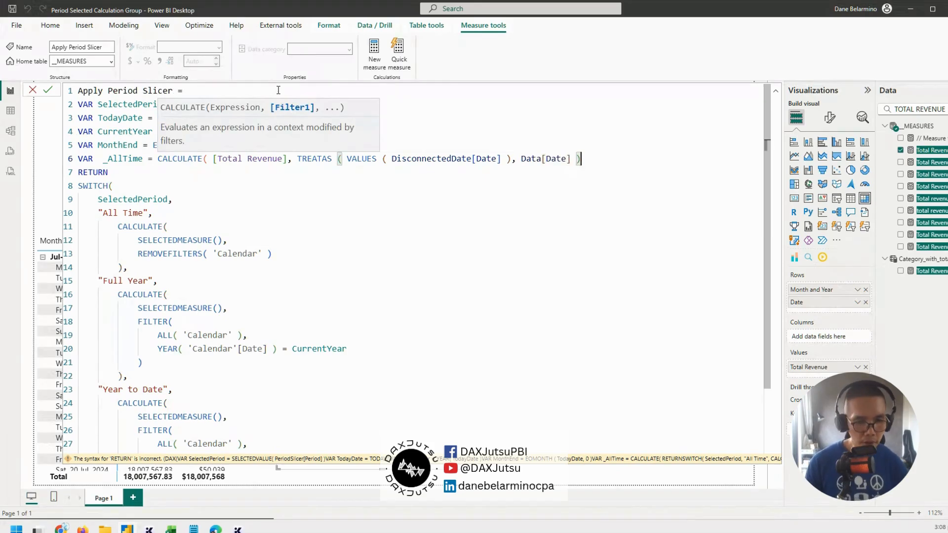
type(")")
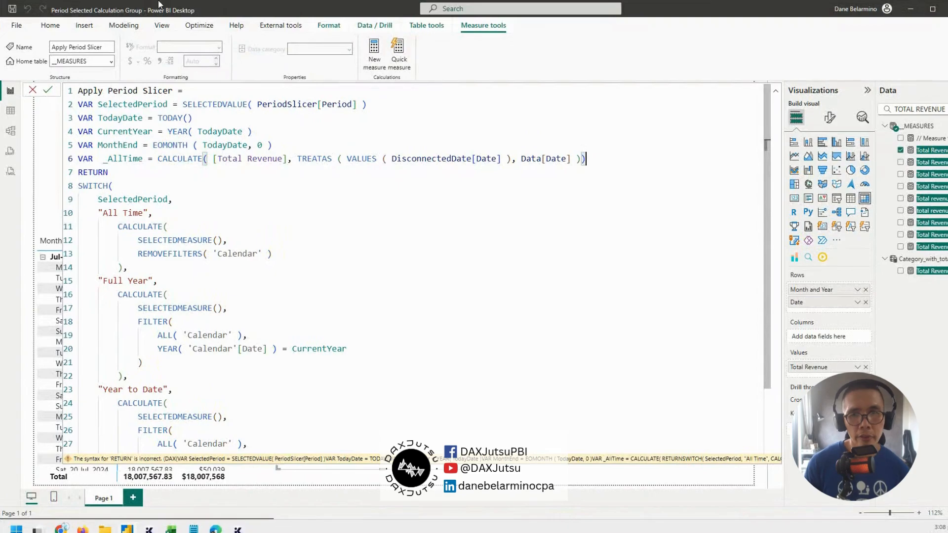
Duplicate the complete _AllTime variable line directly below itself
left_click_drag(584, 159, 157, 158)
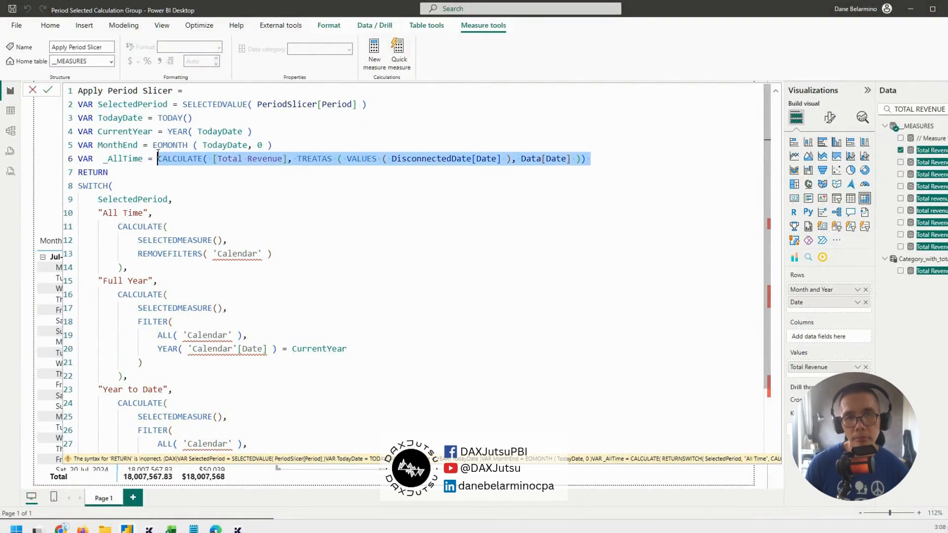
left_click(657, 160)
left_click_drag(657, 161, 73, 161)
key("ctrl+c")
left_click(631, 151)
left_click(631, 156)
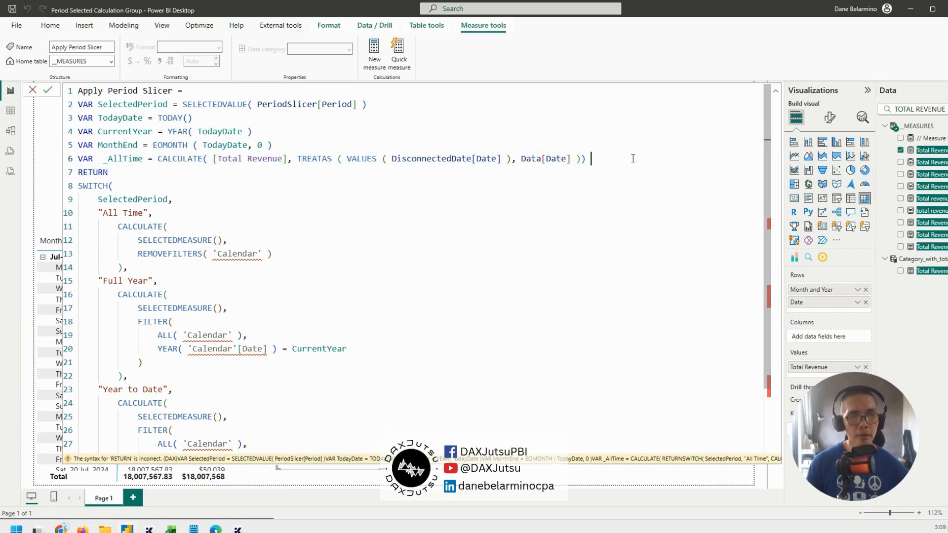
key("Return")
key("ctrl+v")
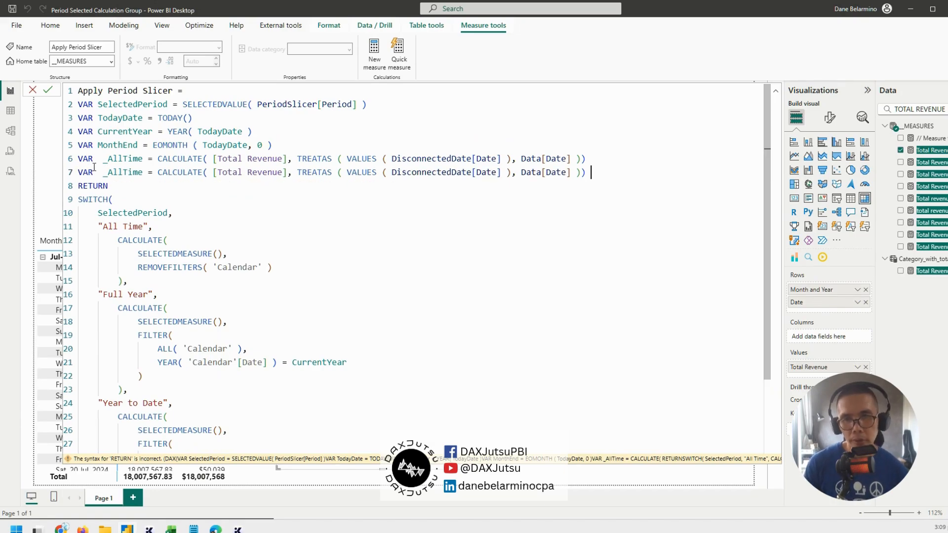
Rename the variable in the duplicated _AllTime line to _FullYear
left_click_drag(109, 172, 130, 173)
double_click(131, 173)
type("_ful")
key("BackSpace")
key("BackSpace")
key("BackSpace")
type("Full")
key("BackSpace")
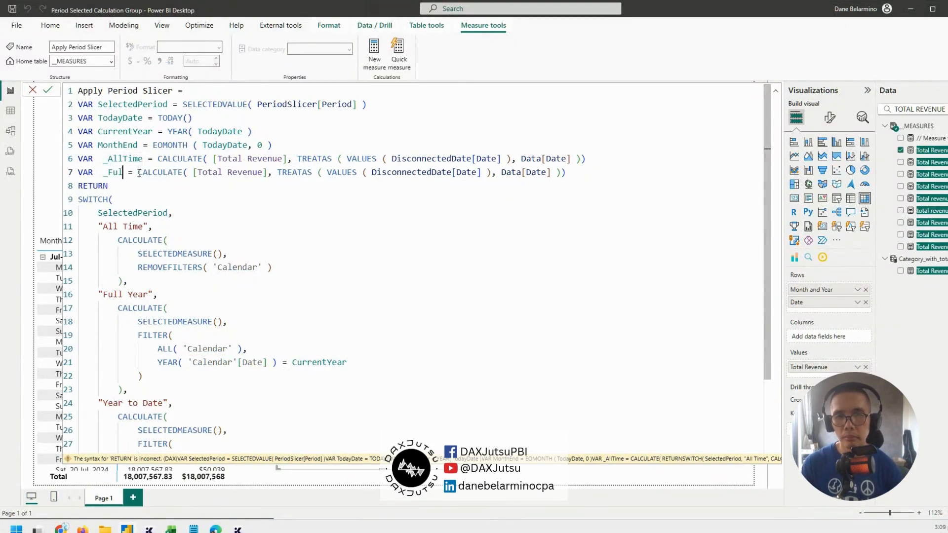
type("l")
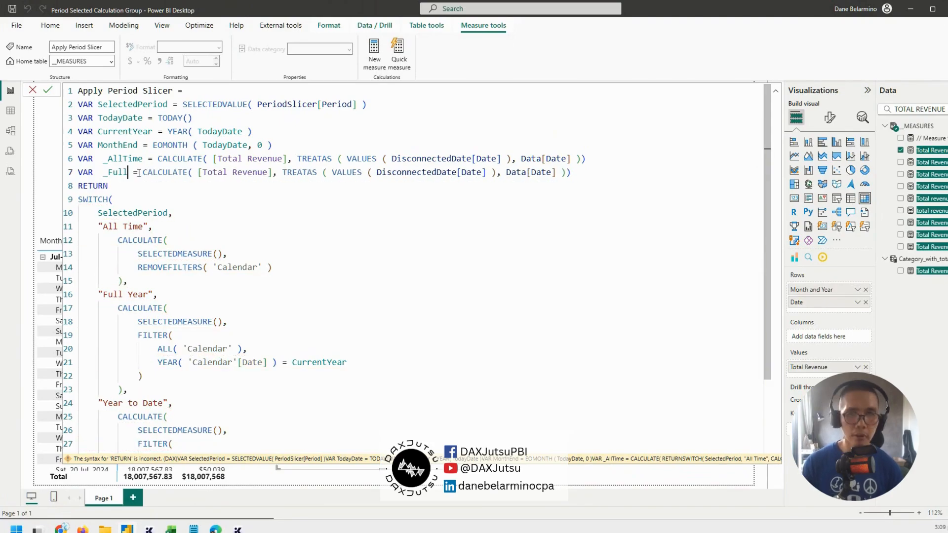
type("Year")
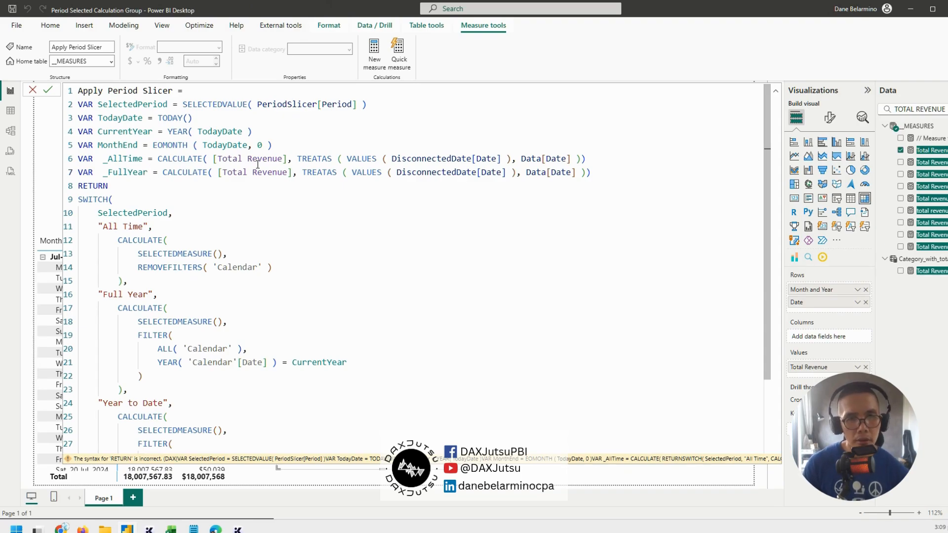
Insert a variable _CYDates on a new line below MonthEnd and start its expression with CALCULATETABLE(
left_click(283, 147)
key("Return")
type("var ")
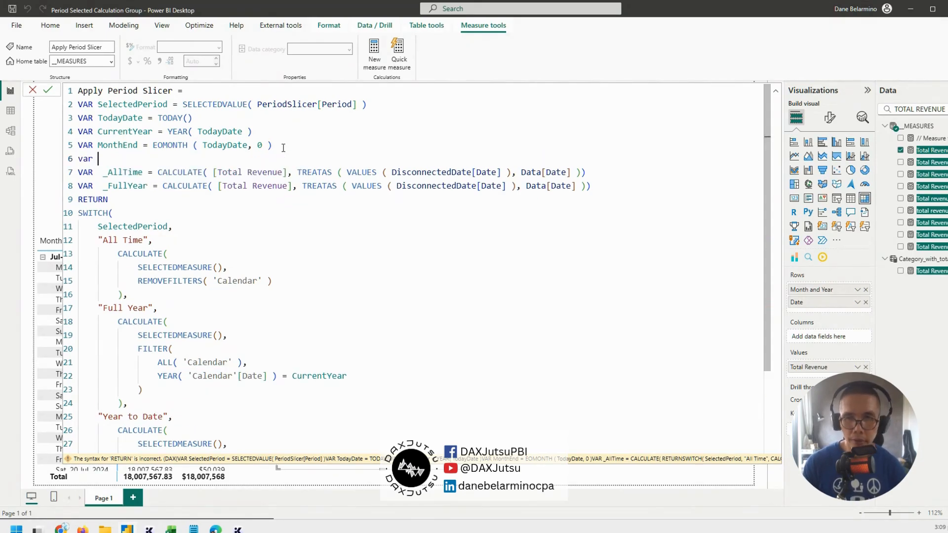
type("_C")
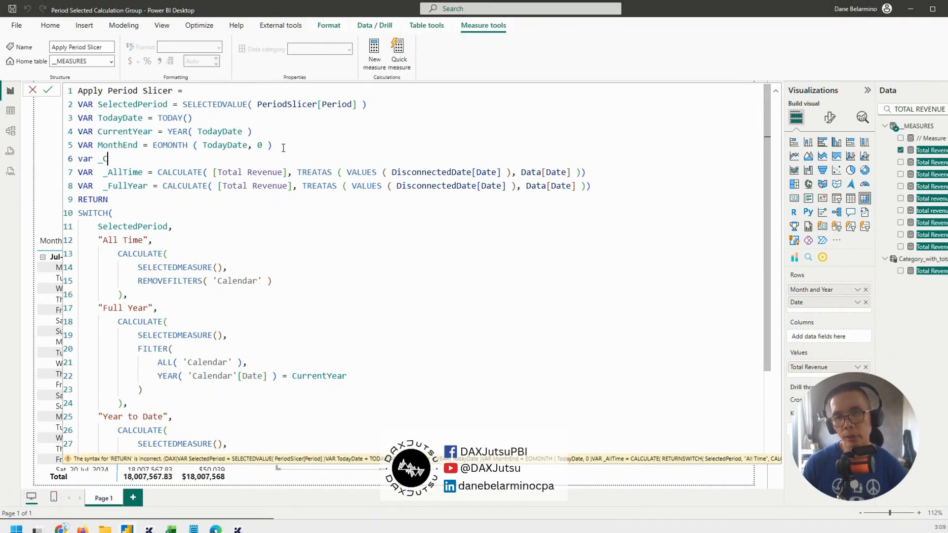
type("YDates = ")
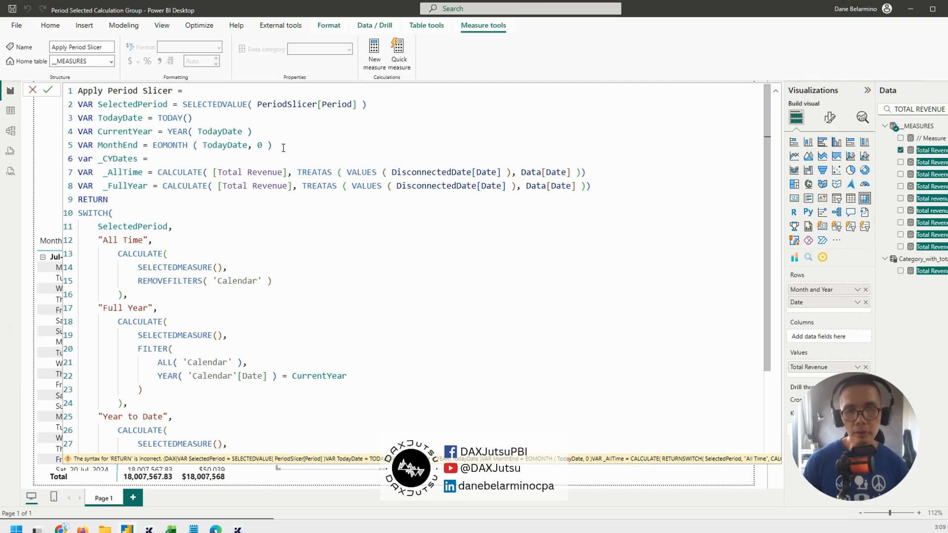
type("calculat")
key("Down")
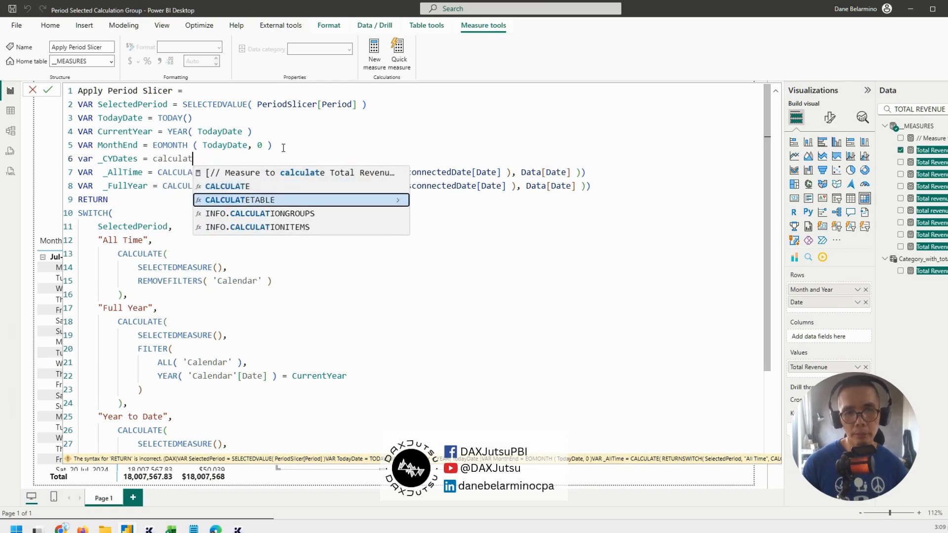
key("Tab")
Enter VALUES ( DisconnectedDate[Date] as the table argument of the _CYDates CALCULATETABLE
type("values")
key("Tab")
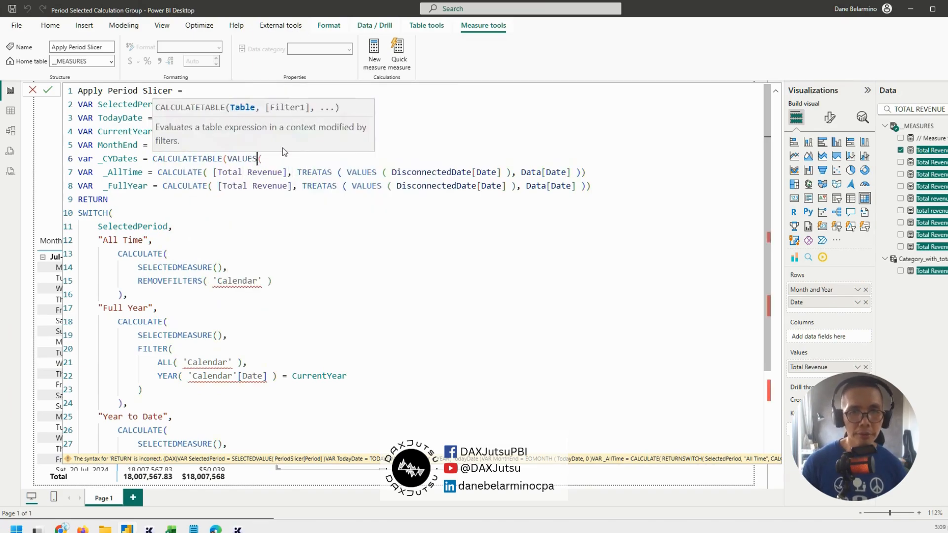
type("( disconnecte")
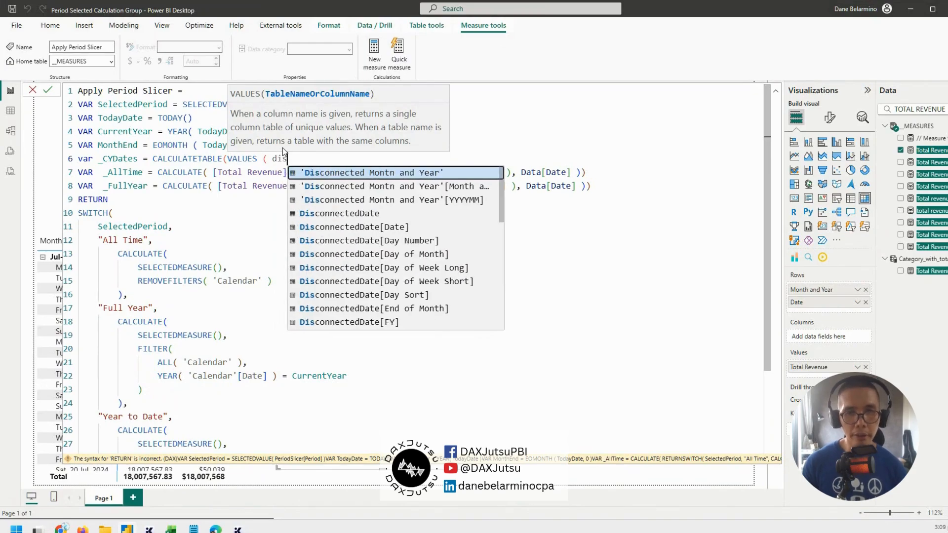
key("Down")
key("Down")
key("Down")
key("Down")
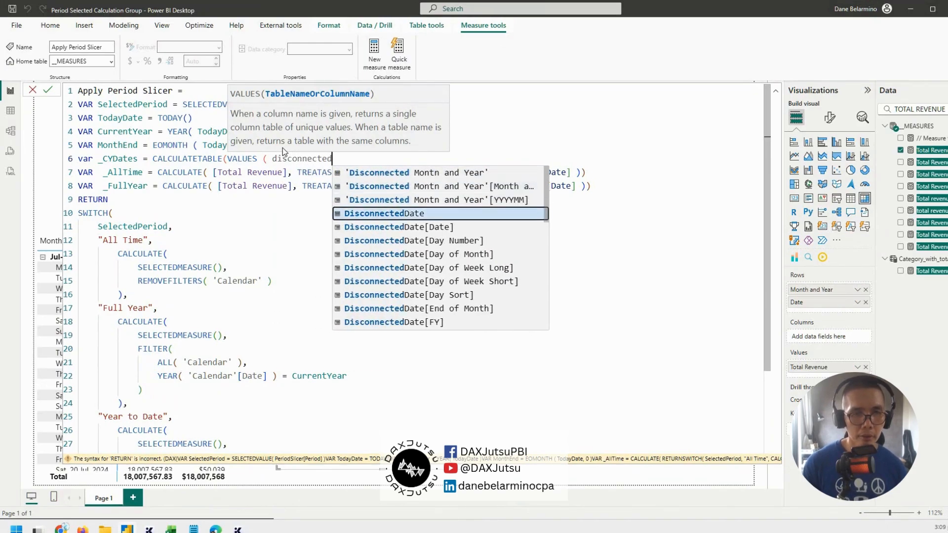
key("Tab")
Close VALUES in _CYDates, add the filter DisconnectedDate[Year] = CurrentYear and close the CALCULATETABLE expression
type(") ,")
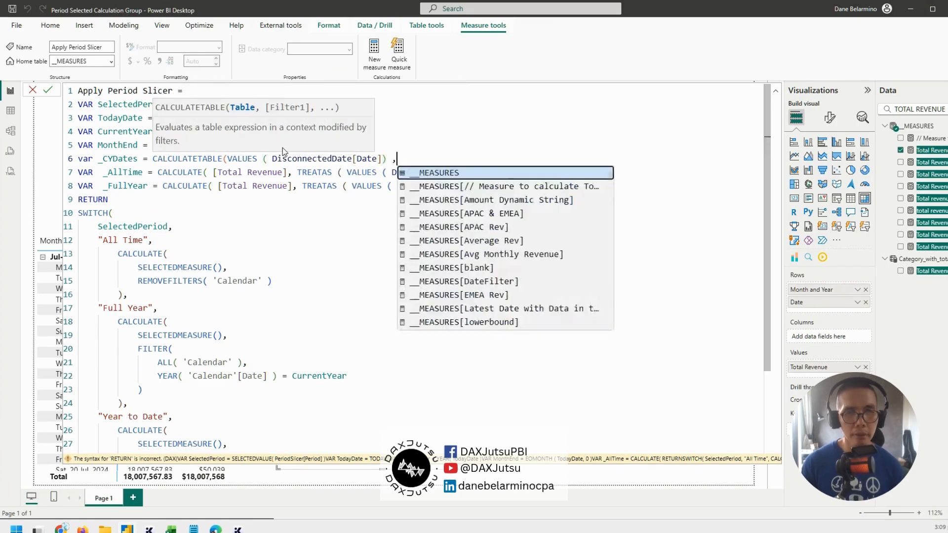
type(" year")
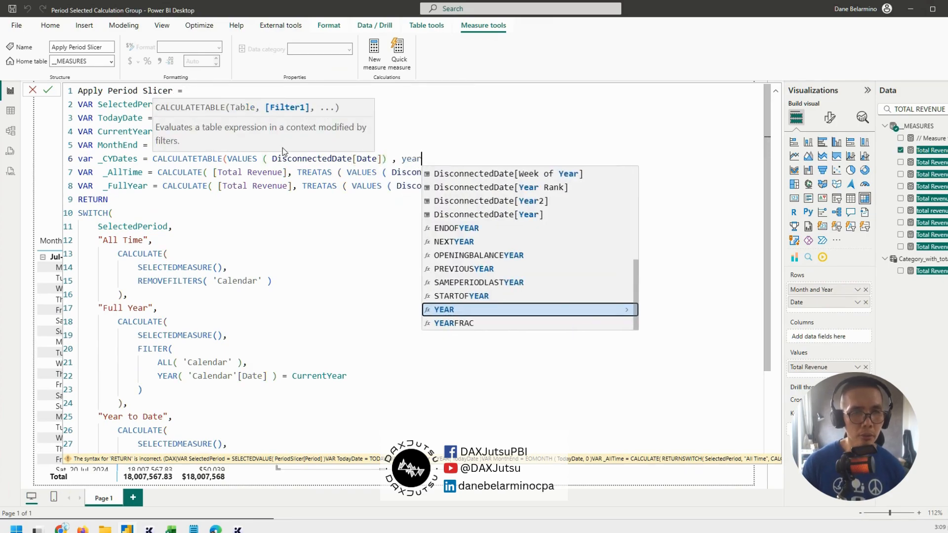
key("Up")
key("Up")
key("Up")
key("Up")
key("Up")
key("Up")
key("Up")
key("Tab")
type("=")
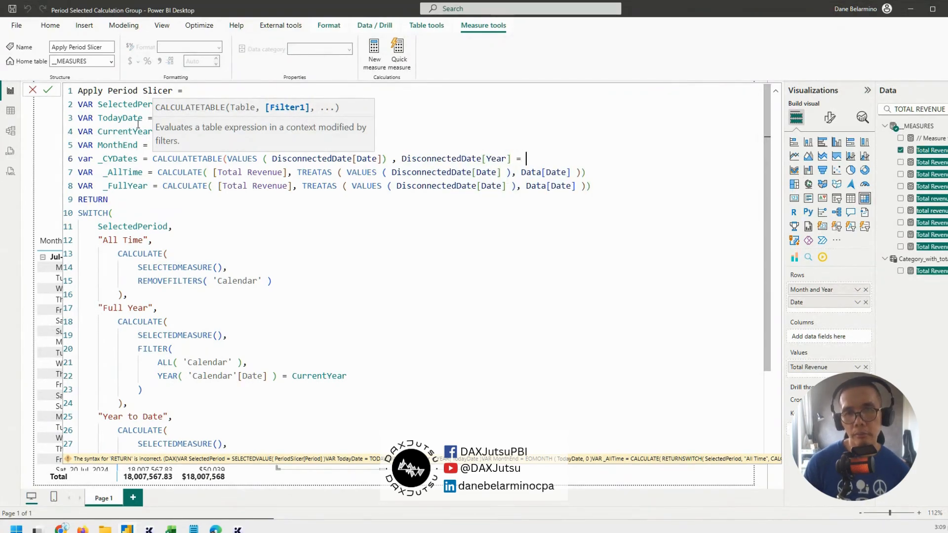
double_click(132, 131)
key("ctrl+c")
left_click(544, 158)
key("ctrl+v")
type(")")
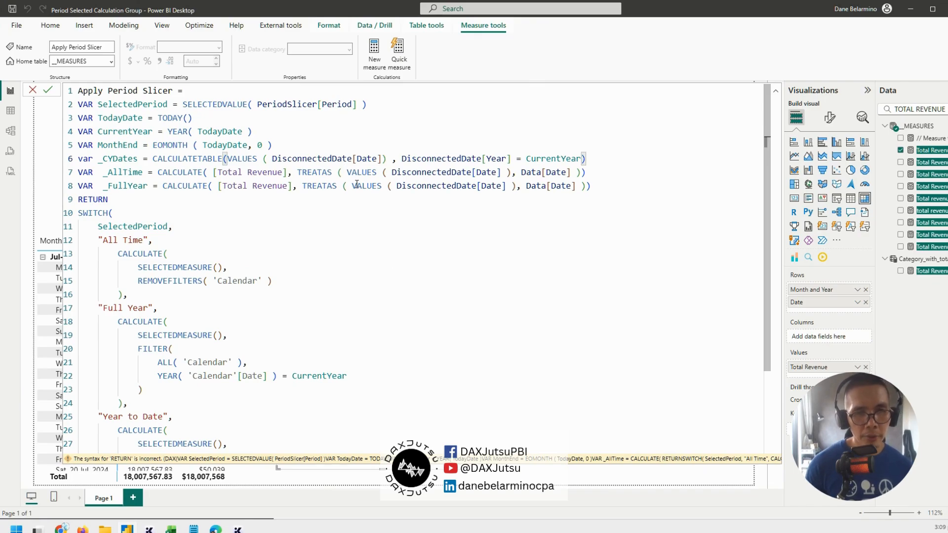
Replace VALUES ( DisconnectedDate[Date] ) in the _FullYear TREATAS with the _CYDates variable
left_click_drag(351, 185, 518, 185)
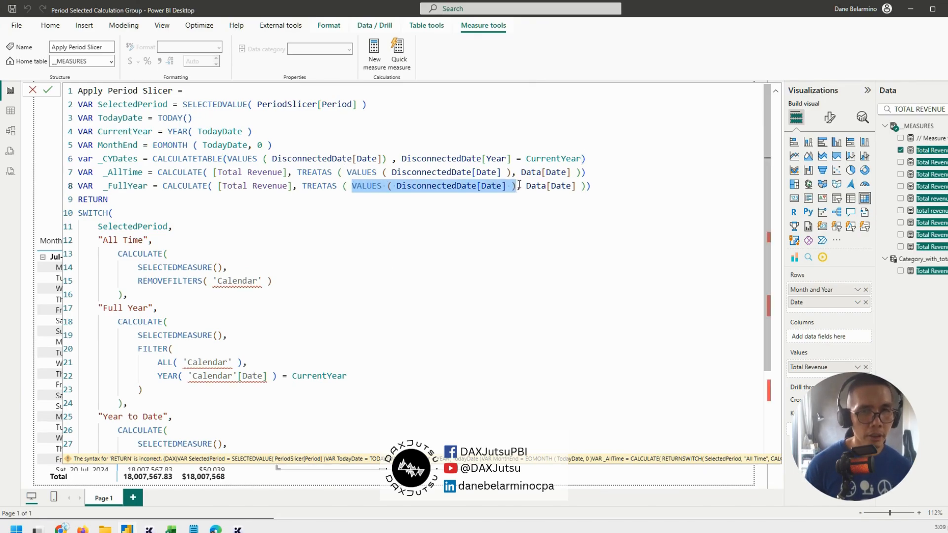
double_click(114, 158)
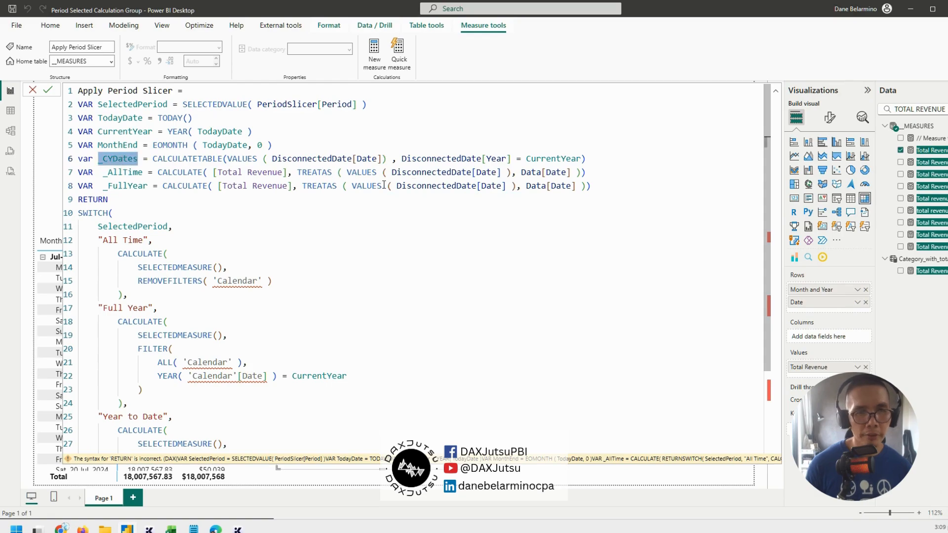
left_click_drag(351, 185, 518, 186)
key("ctrl+v")
Duplicate the _FullYear variable line below itself and rename the copy's variable to _YTD
left_click(590, 186)
key("Return")
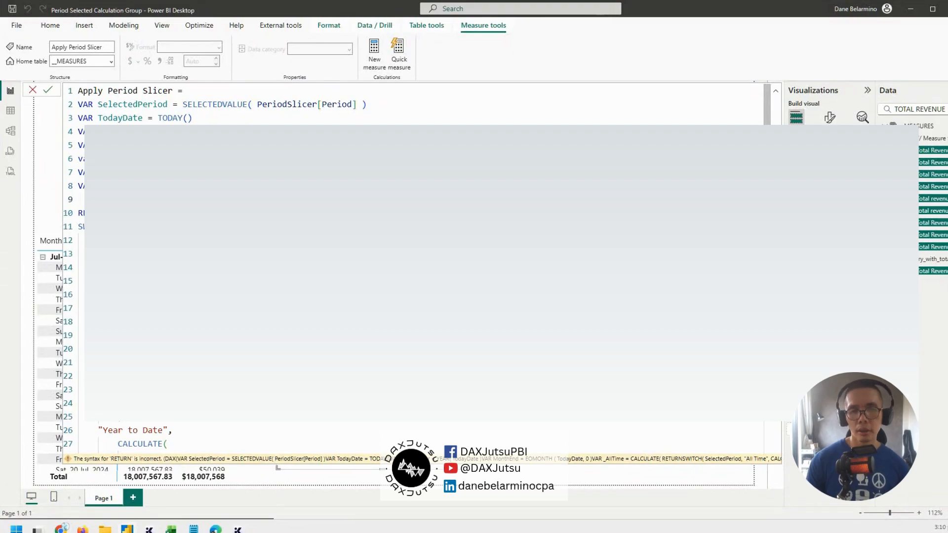
left_click_drag(471, 186, 78, 186)
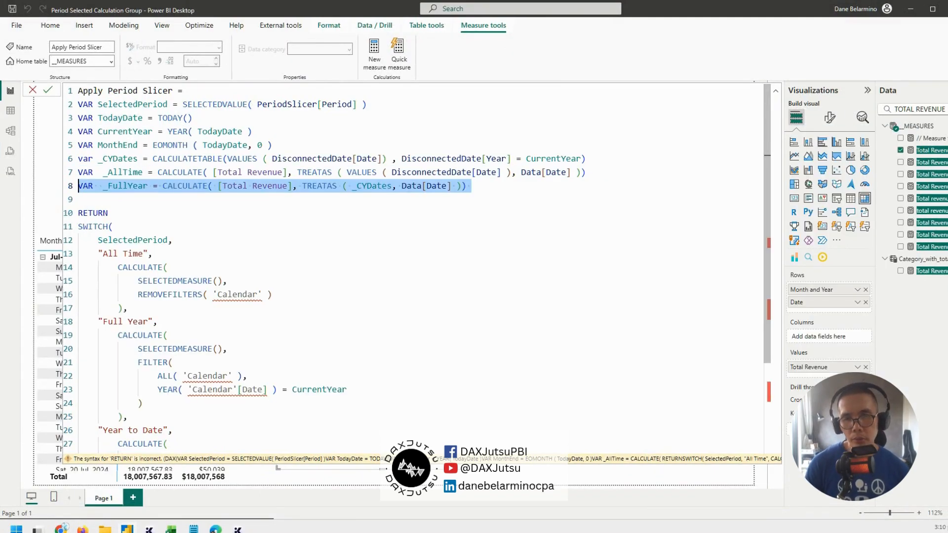
left_click(527, 188)
key("Return")
key("ctrl+v")
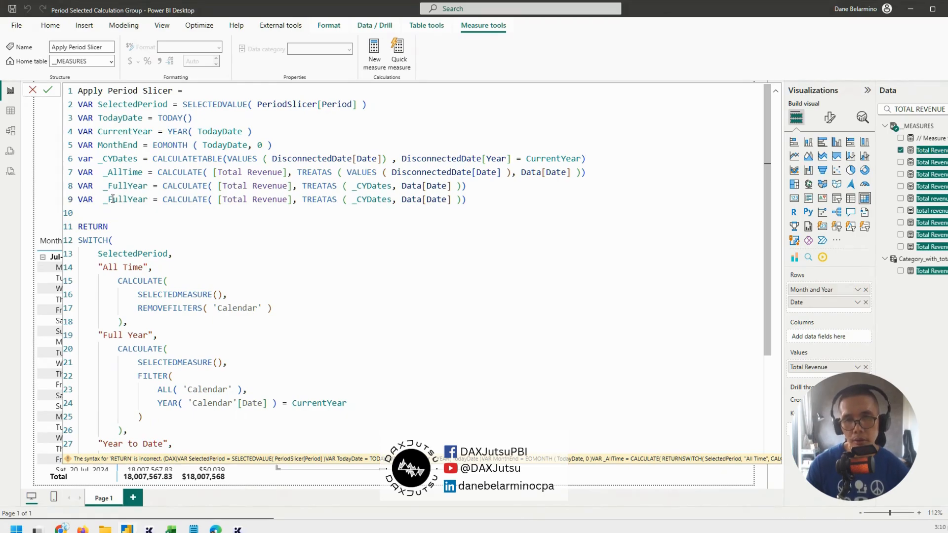
left_click_drag(108, 199, 147, 200)
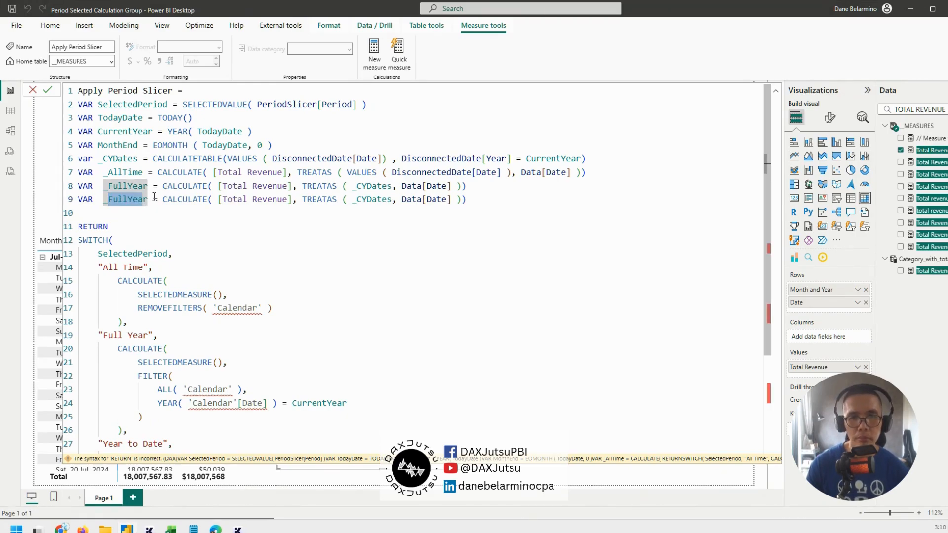
double_click(142, 198)
type("_YTD")
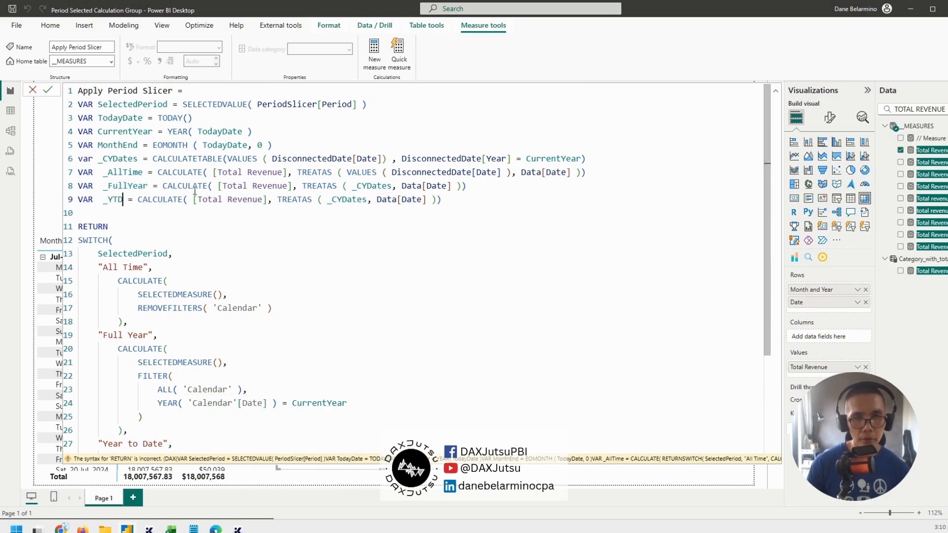
Replace the TREATAS filter in the _YTD variable with DATESYTD ( Dates[Date] ) and close the CALCULATE expression
left_click(277, 200)
key("ctrl+shift+Right")
key("shift+End")
key("BackSpace")
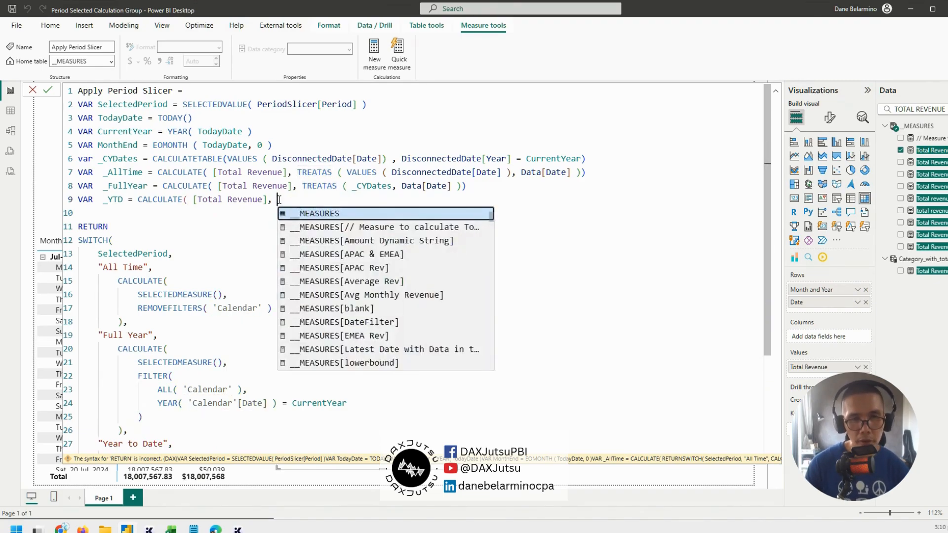
type("dates")
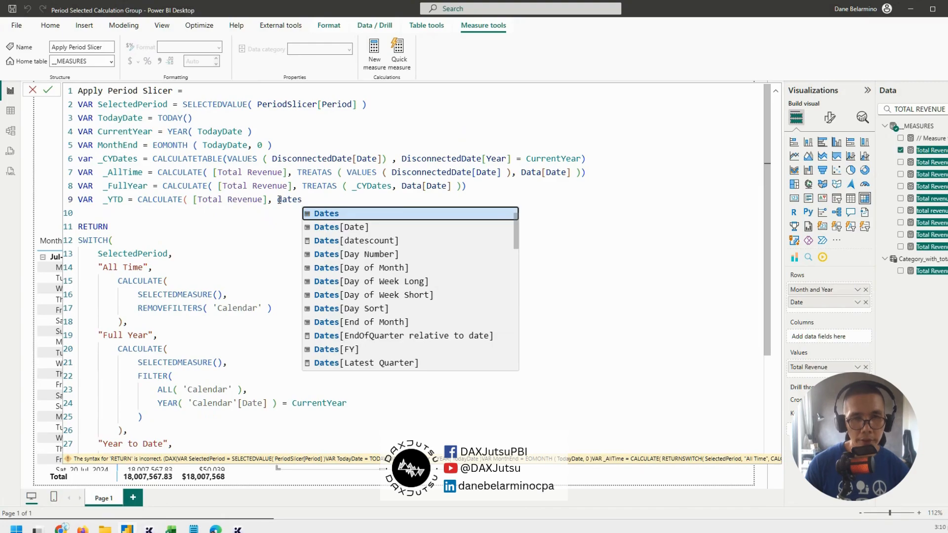
type("ytd (")
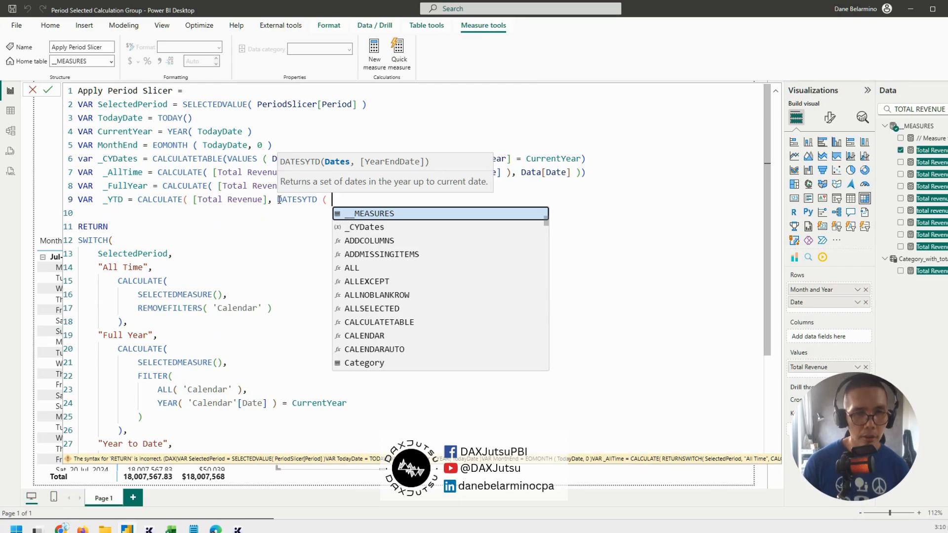
type("Dates[Date] ")
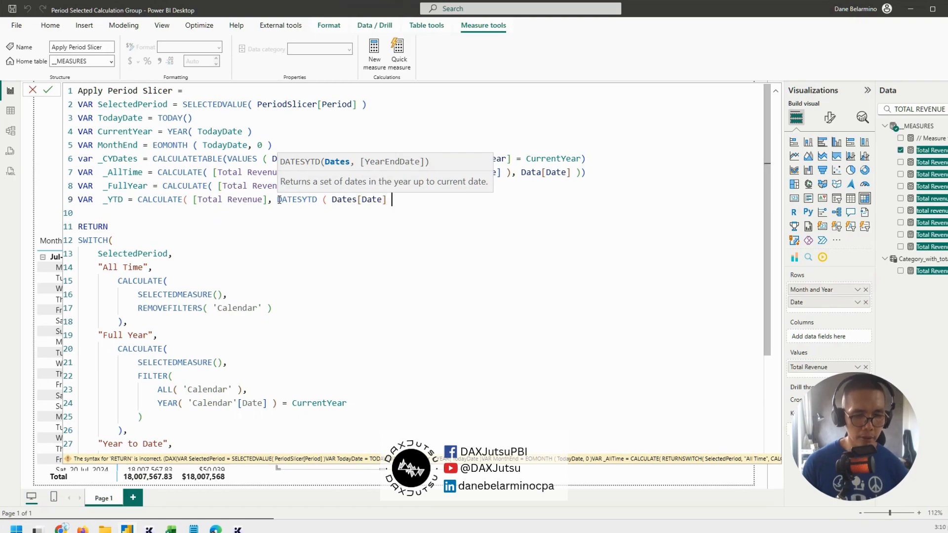
type(") )")
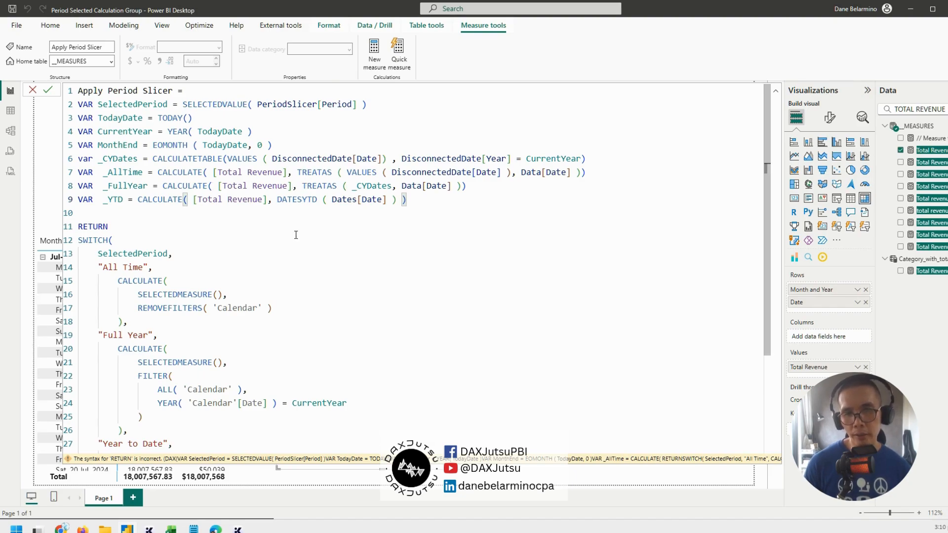
Wrap the _YTD expression in an outer CALCULATE and add a comma for its filter argument
left_click(138, 199)
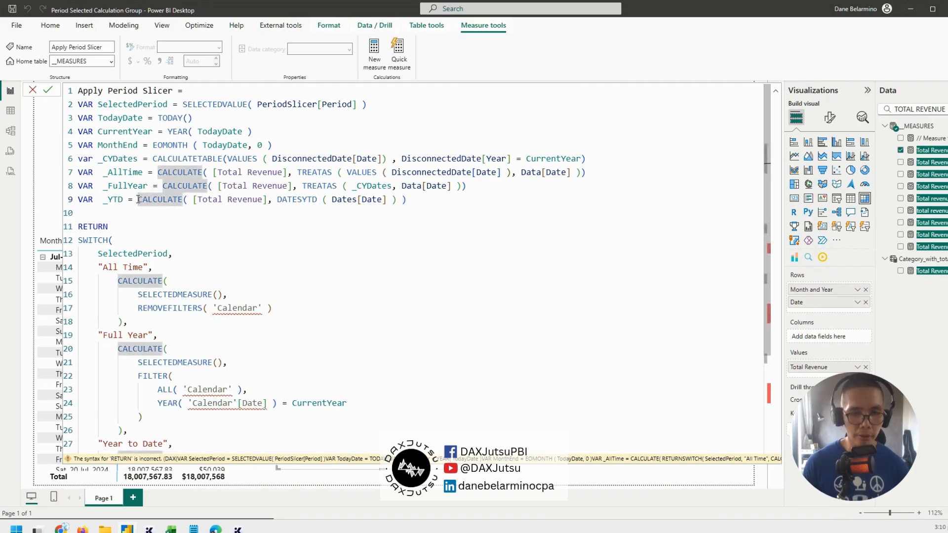
type("CALCULATE(")
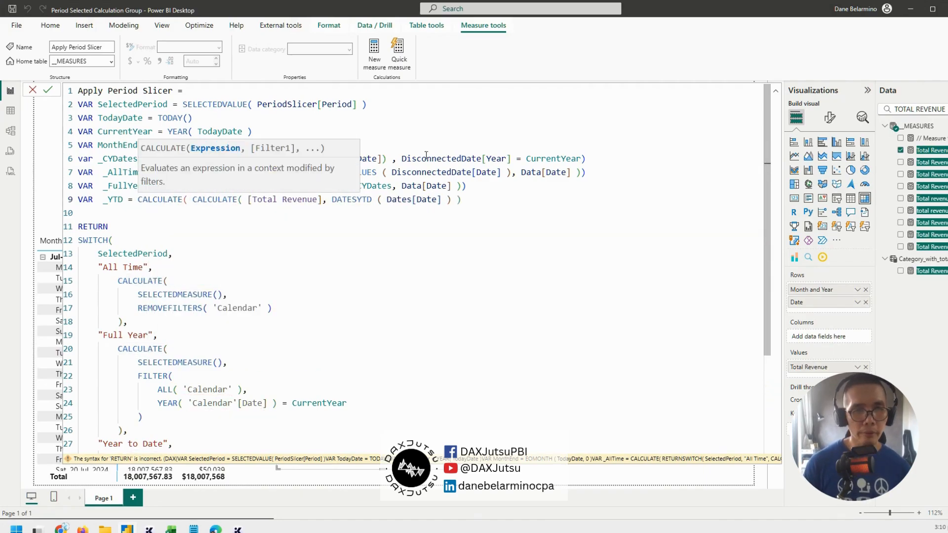
left_click(470, 201)
type(",")
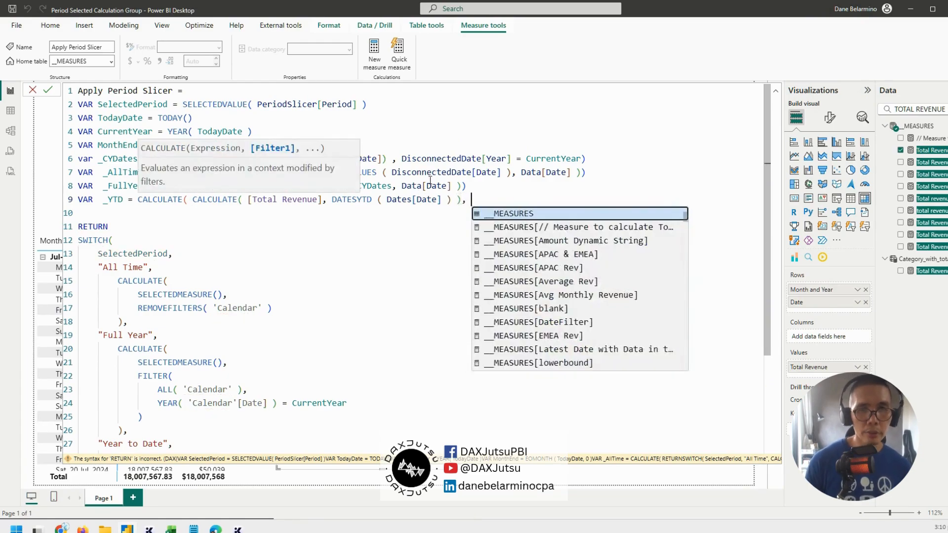
Copy TREATAS ( _CYDates, Data[Date] ) from _FullYear in as the outer CALCULATE's filter in _YTD and close the expression
left_click(394, 172)
left_click(298, 173)
left_click_drag(297, 172, 636, 170)
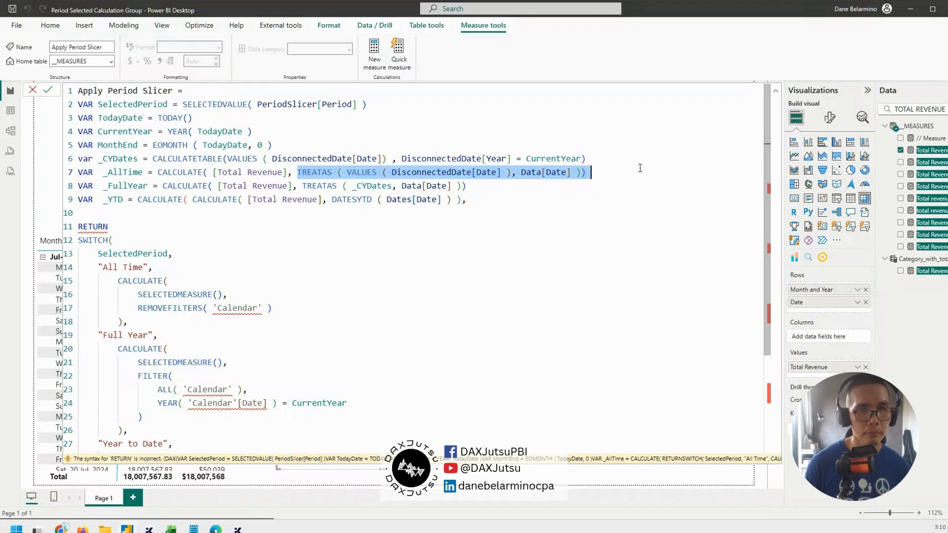
left_click_drag(300, 187, 481, 188)
key("ctrl+c")
left_click(490, 204)
key("ctrl+v")
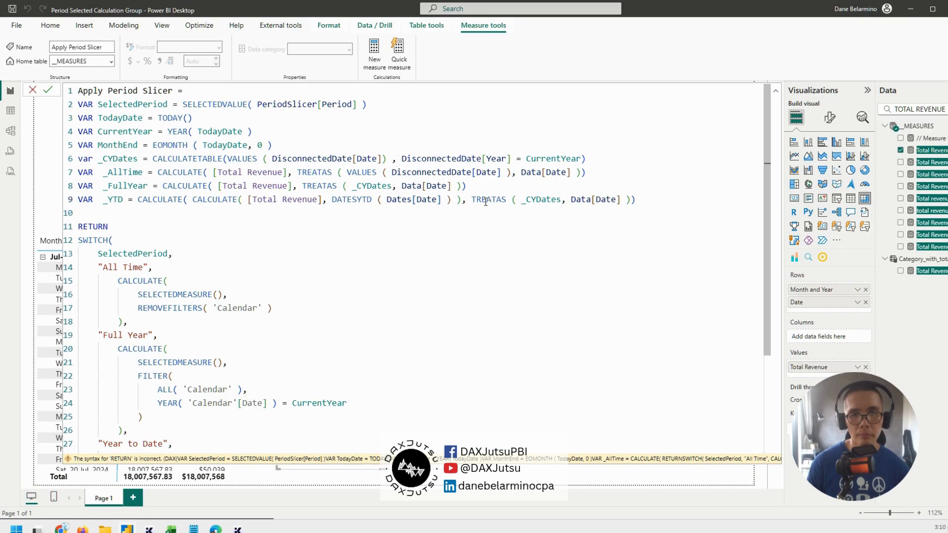
left_click(633, 199)
type(")")
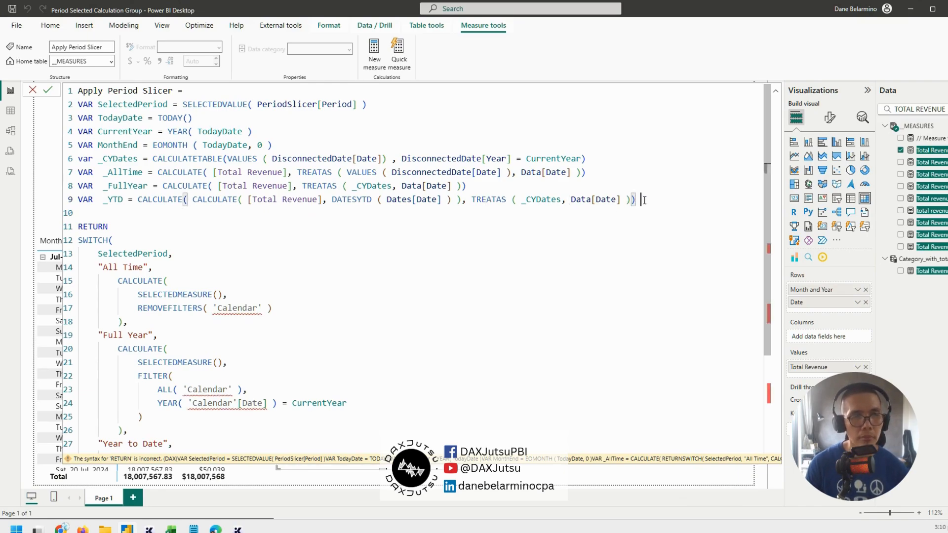
Start a new VAR line below _YTD and copy the _AllTime variable name
key("shift+Return")
type("VAR _")
scroll(281, 241, "down", 4)
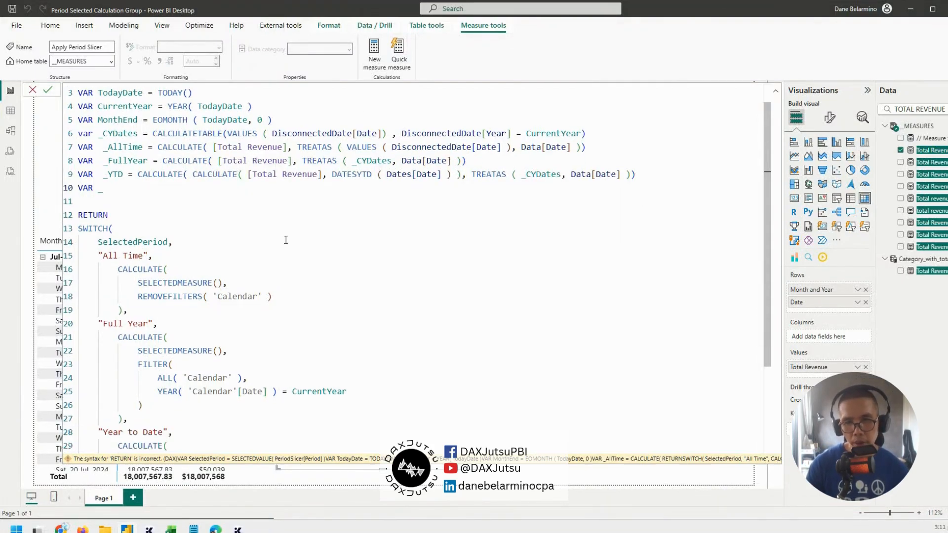
scroll(282, 241, "up", 4)
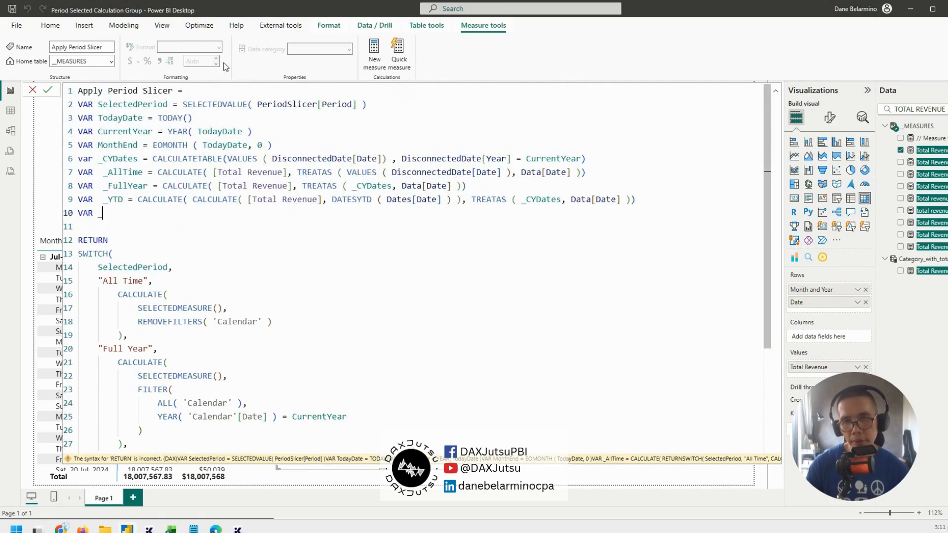
double_click(120, 158)
double_click(126, 172)
key("ctrl+c")
left_click(123, 213)
key("ctrl+v")
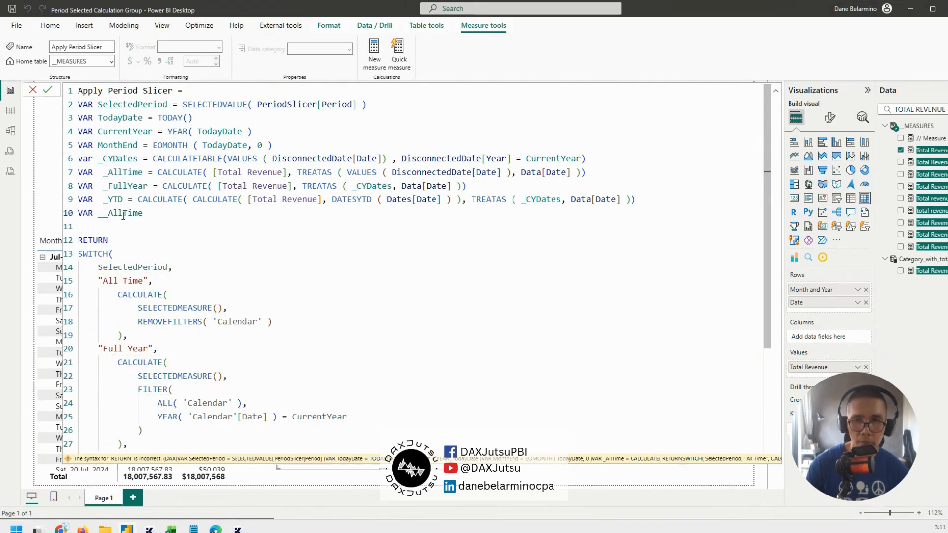
double_click(124, 213)
key("BackSpace")
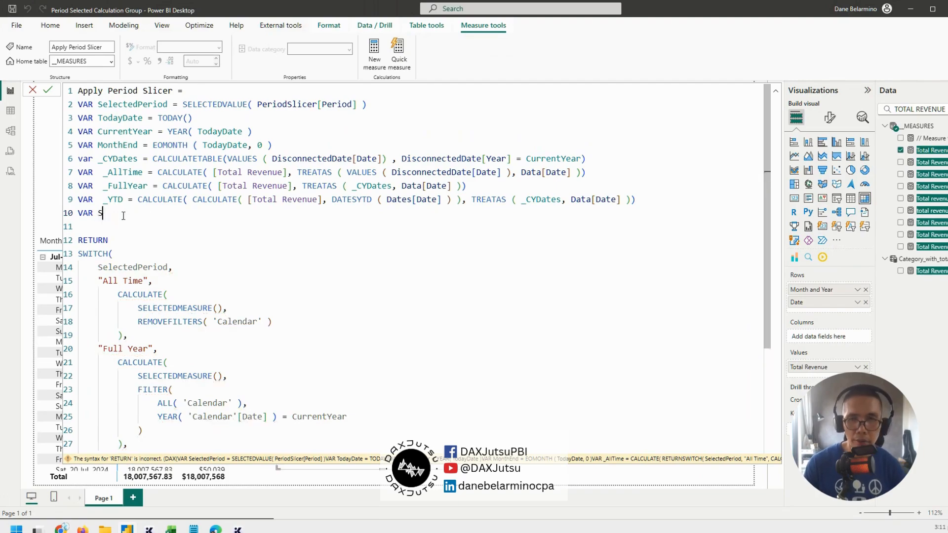
Name the new variable _SelectedDates and set it equal to _AllTime
type("_SelectedDates =")
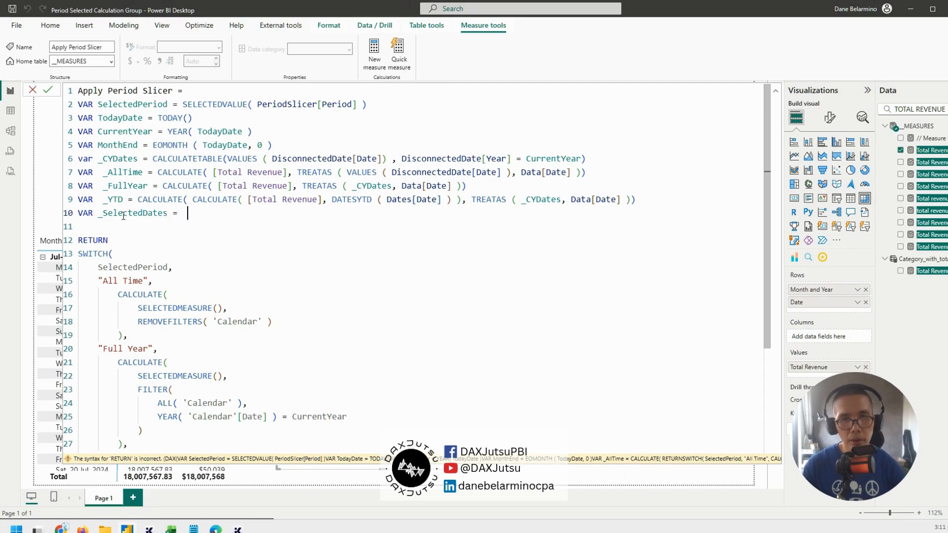
key("ctrl+v")
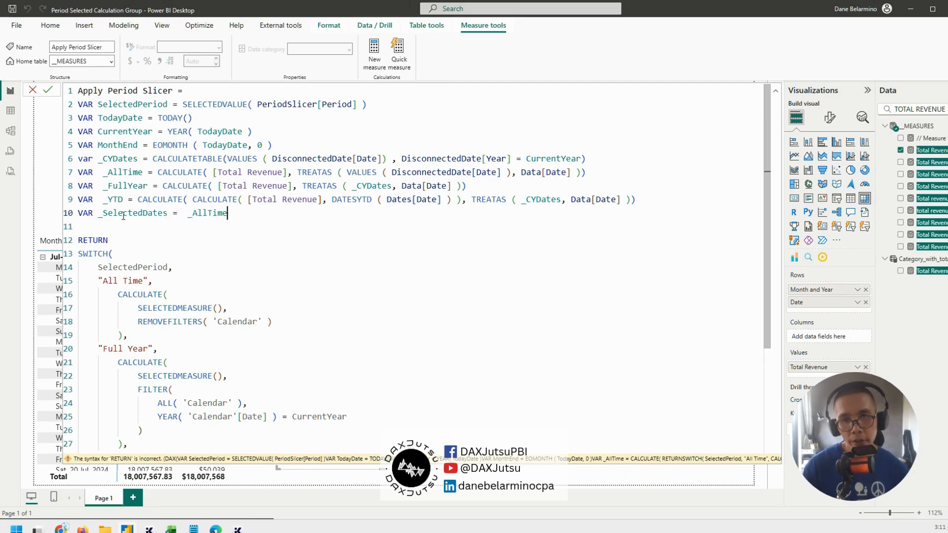
Replace the CALCULATE block of the "All Time" branch in the SWITCH with the _AllTime variable
scroll(315, 255, "down", 2)
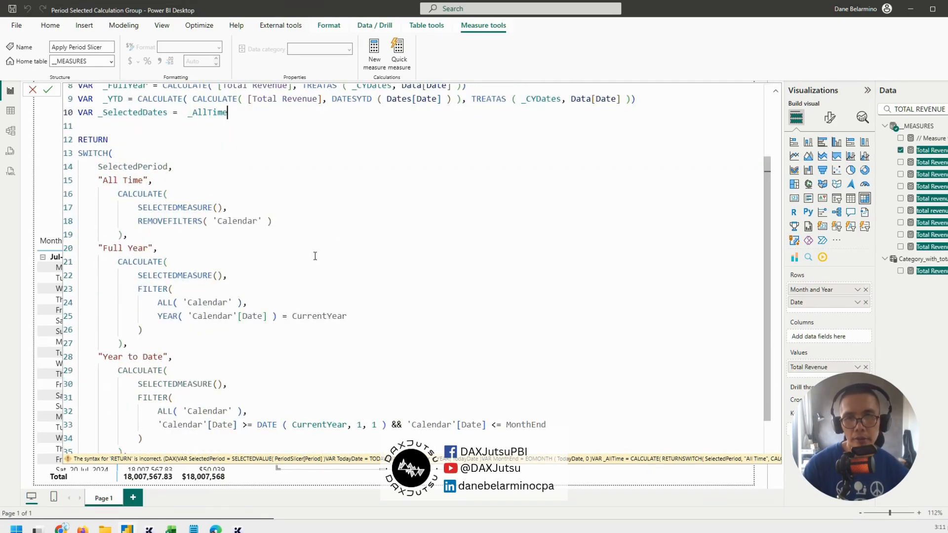
scroll(314, 221, "up", 2)
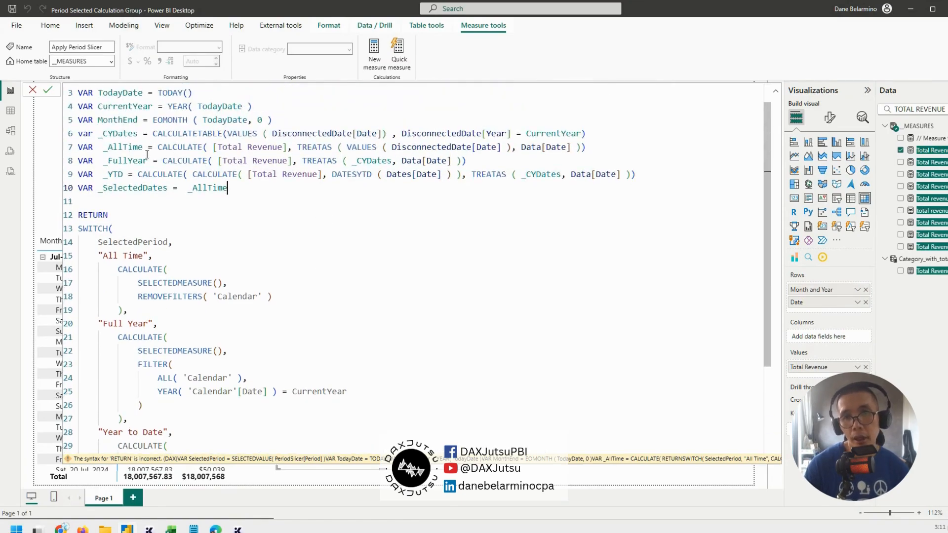
double_click(121, 149)
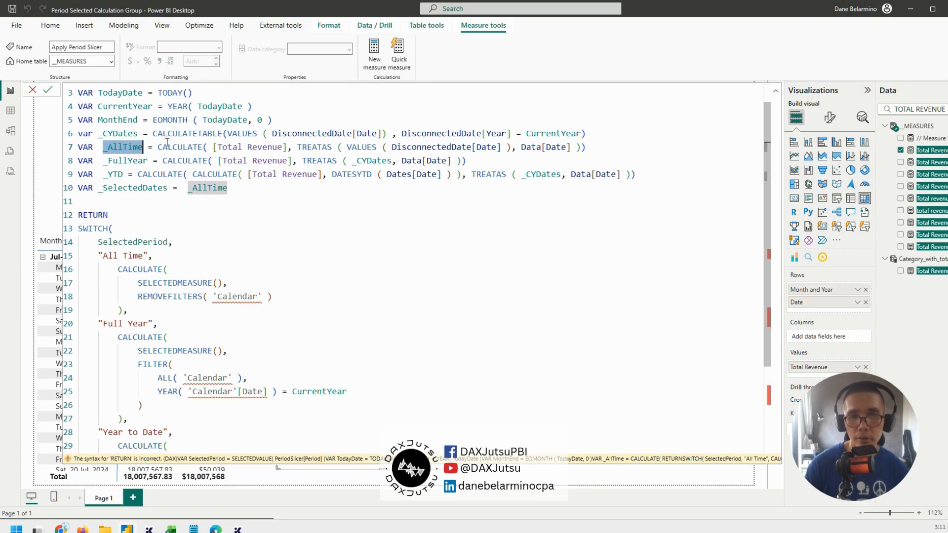
left_click_drag(158, 146, 610, 149)
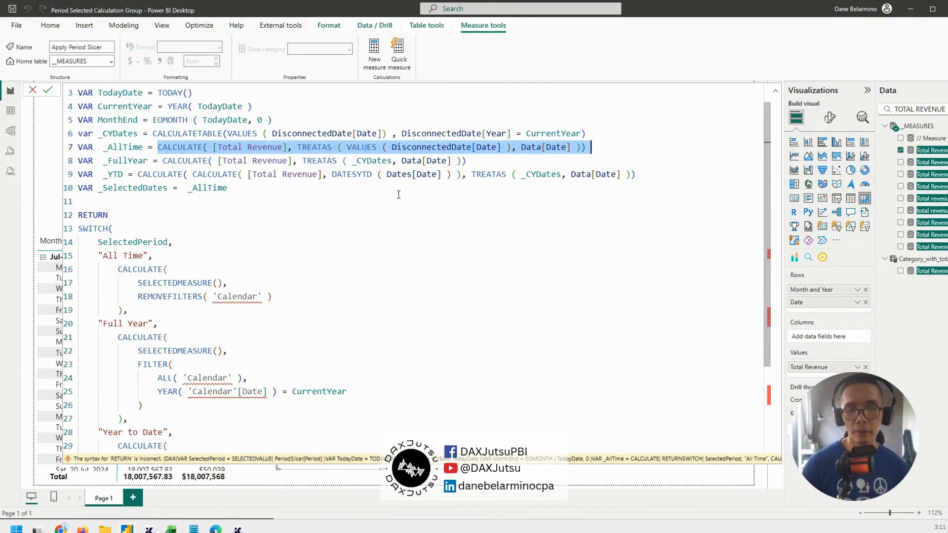
left_click_drag(95, 254, 121, 311)
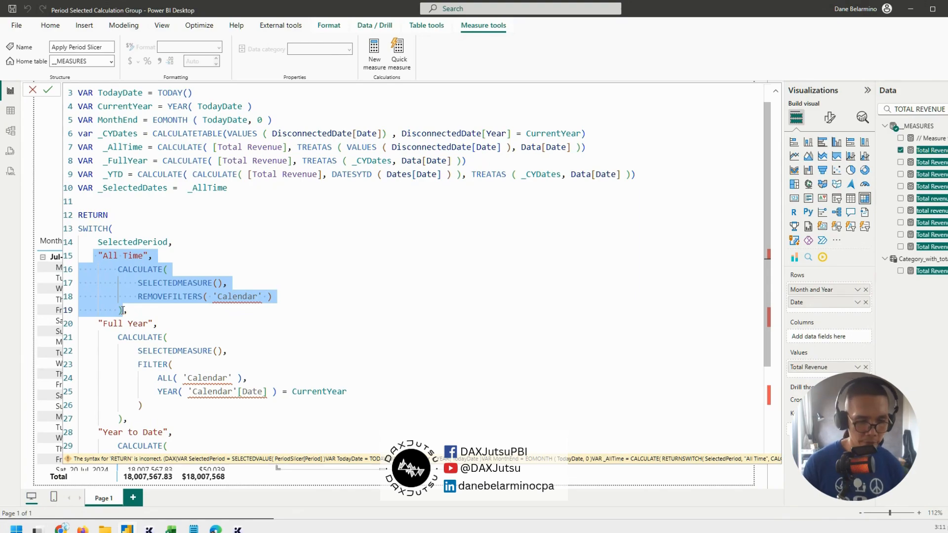
left_click(123, 310)
left_click_drag(119, 269, 233, 307)
key("Delete")
left_click(213, 259)
type("_AllTime")
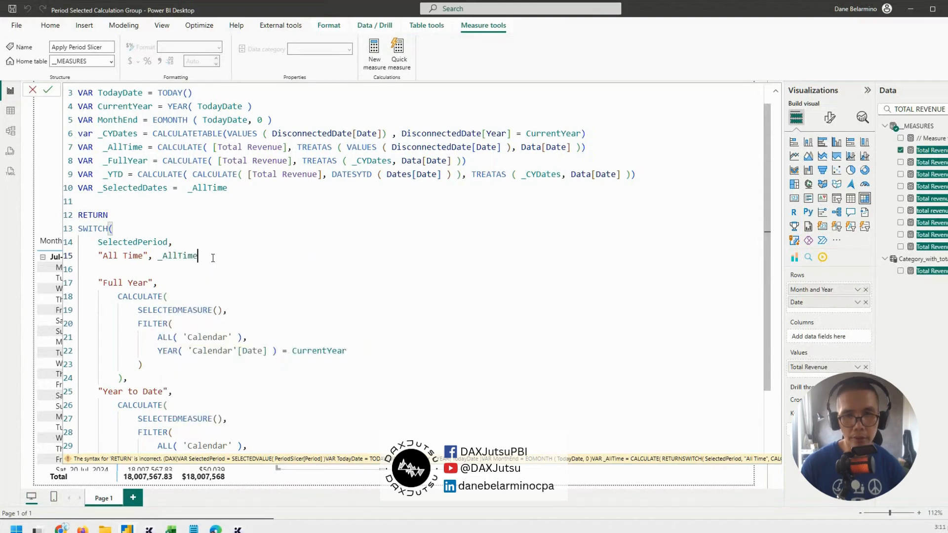
Delete the CALCULATE block of the "Full Year" branch, and end the "All Time" line with a comma without a blank line after it
left_click_drag(110, 296, 212, 372)
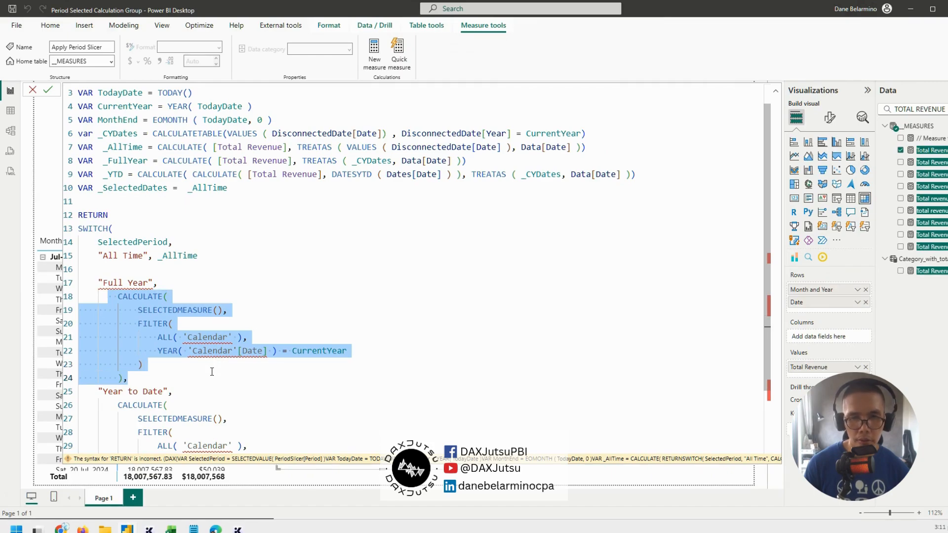
key("Delete")
left_click(223, 259)
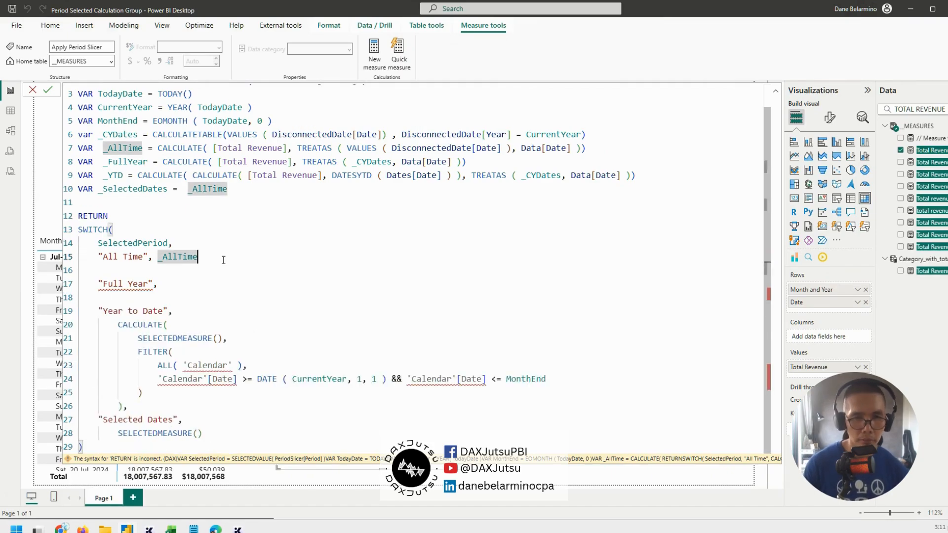
type(",")
key("Delete")
left_click(202, 279)
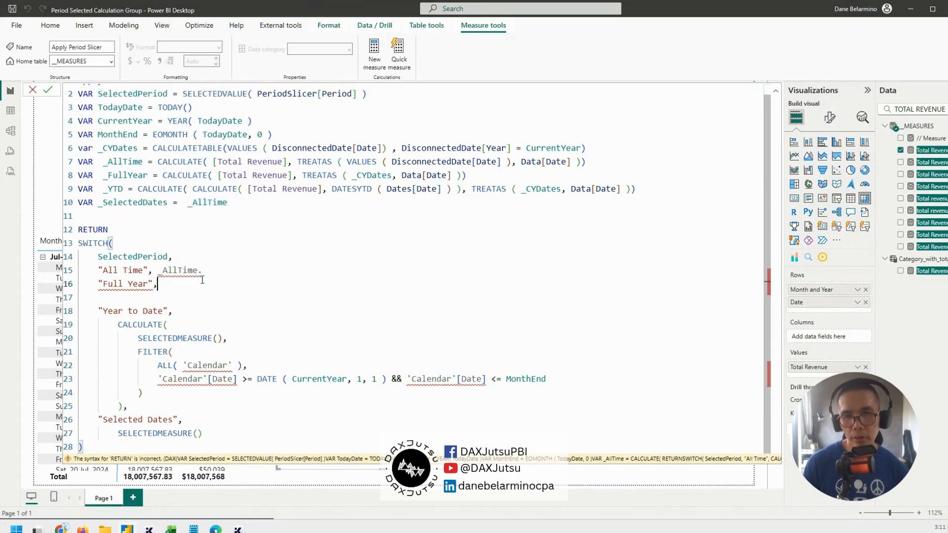
left_click(223, 271)
key("BackSpace")
key("BackSpace")
key("BackSpace")
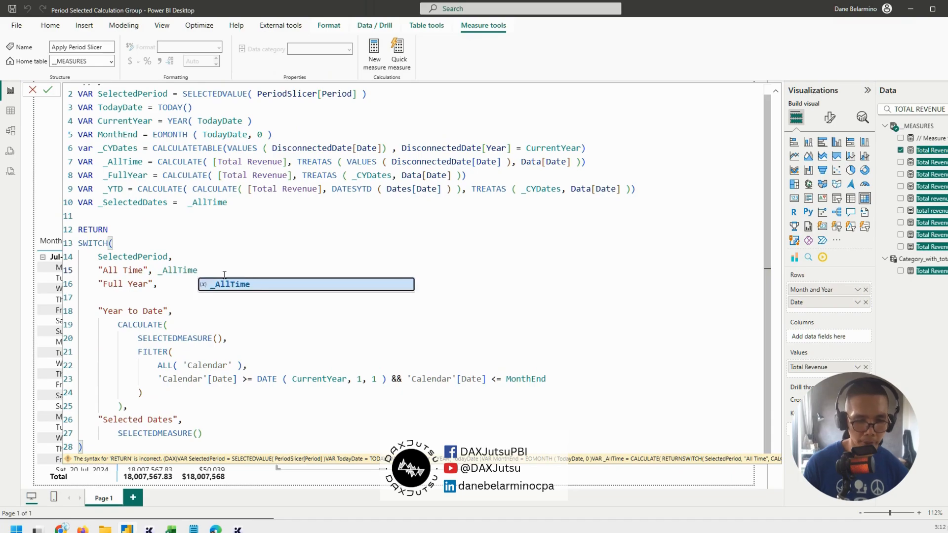
type(",")
Enter _FullYear as the "Full Year" result and remove the blank lines before "Year to Date"
left_click(192, 281)
type("_FullYear")
key("Return")
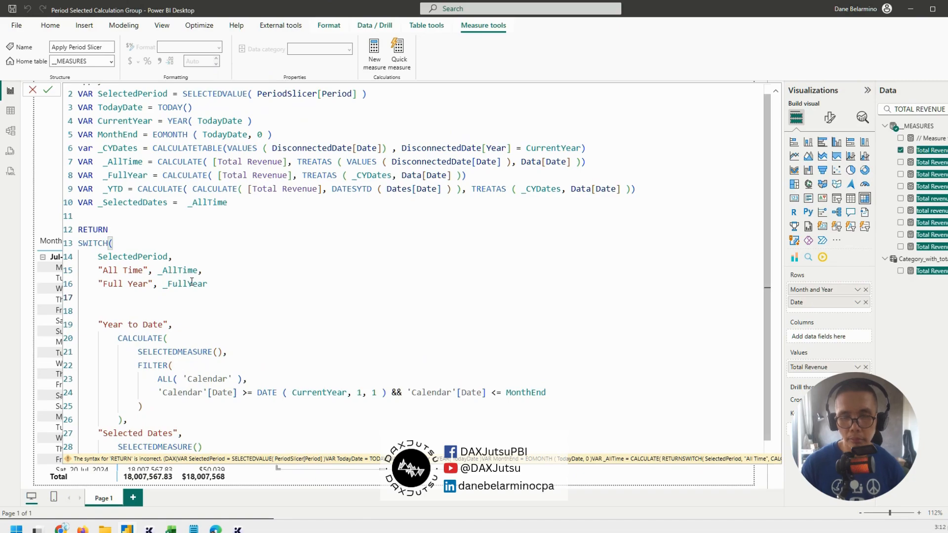
key("Delete")
key("shift+Down")
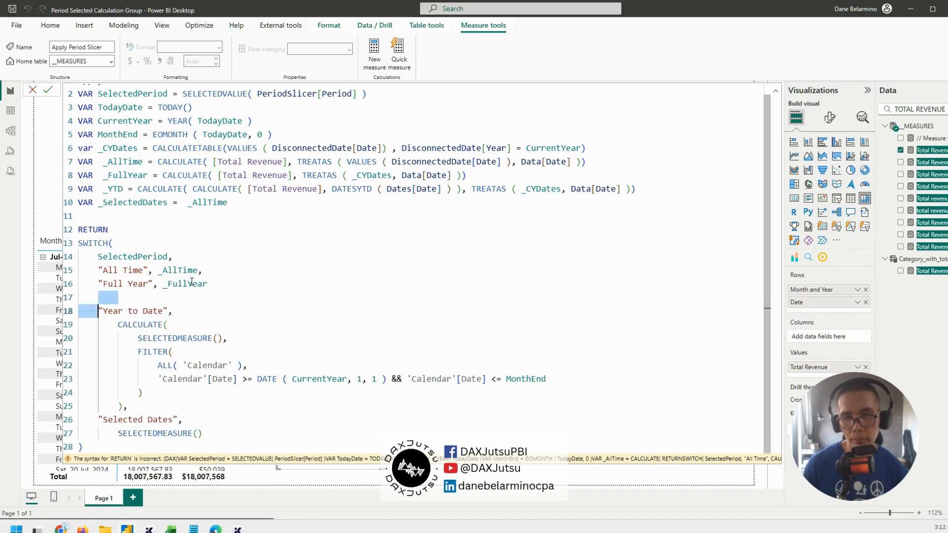
key("Delete")
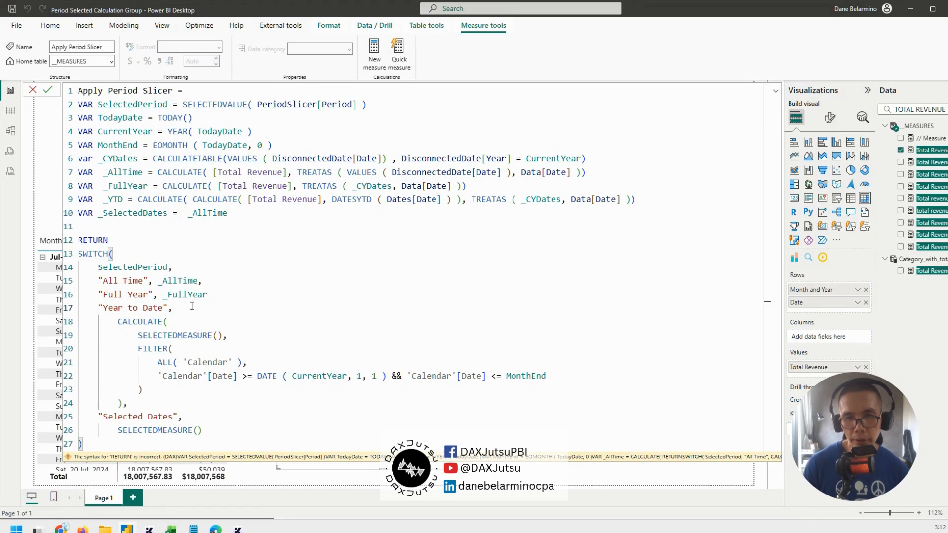
Replace the CALCULATE block of the "Year to Date" branch with the _YTD variable on the same line
left_click_drag(117, 322, 123, 404)
key("Delete")
key("BackSpace")
key("BackSpace")
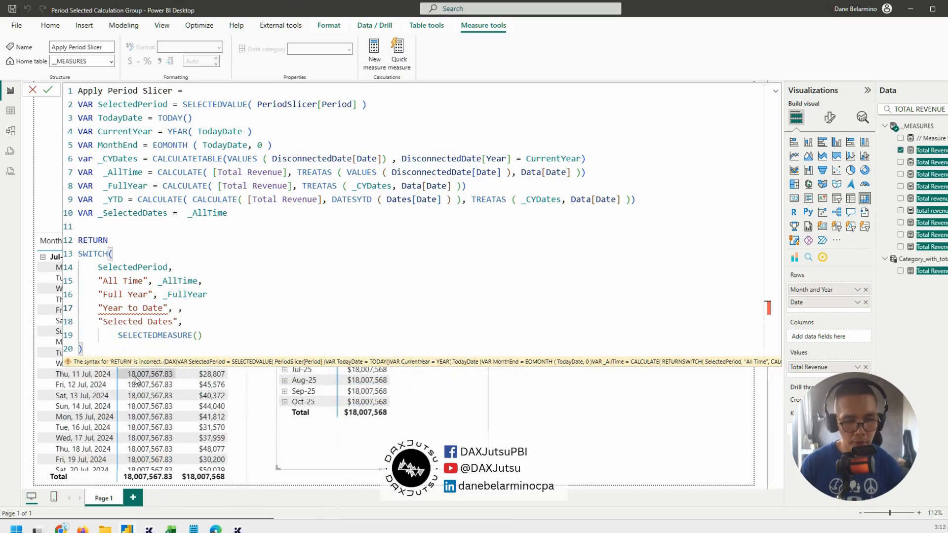
type("_YT")
key("Tab")
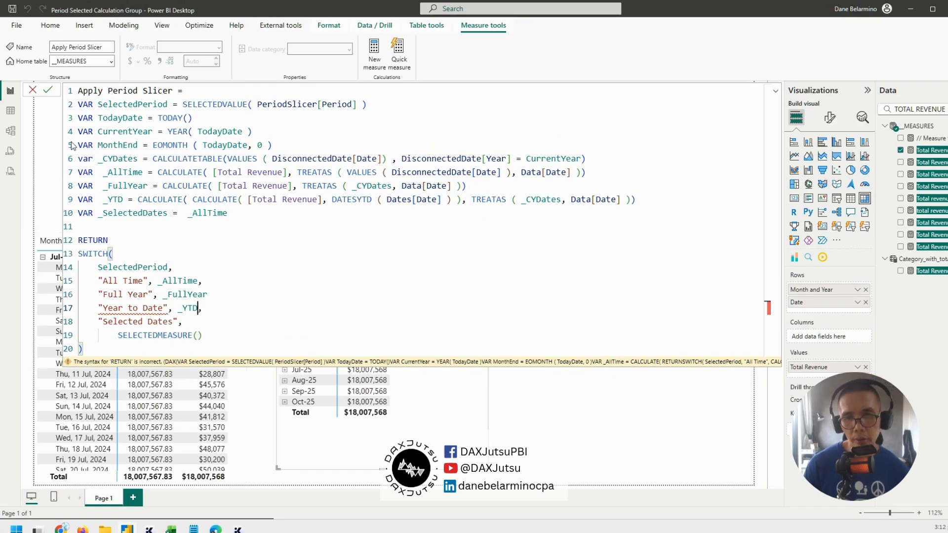
Add the missing comma after _FullYear, replace SELECTEDMEASURE() in the "Selected Dates" branch with _SelectedDates, and commit the measure
double_click(119, 215)
key("ctrl+c")
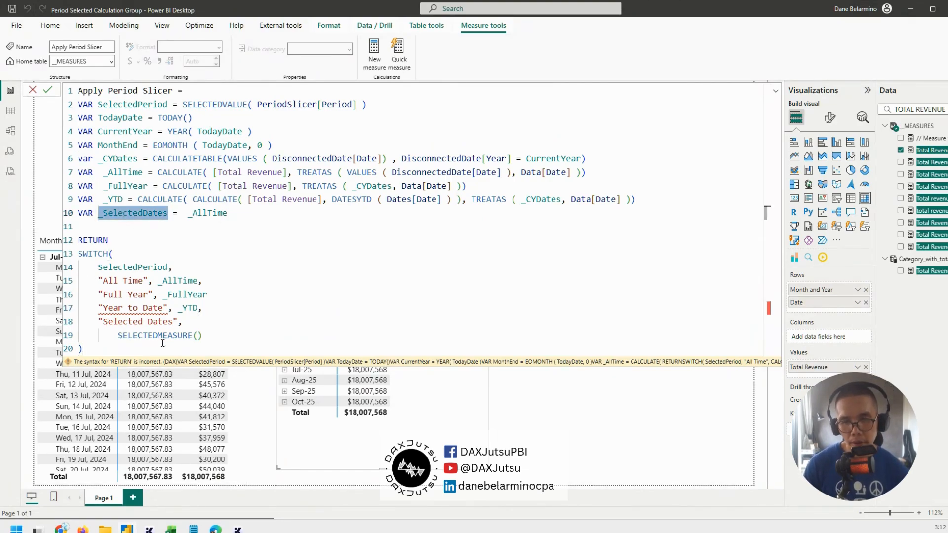
left_click(221, 307)
type(",")
left_click_drag(114, 335, 284, 331)
key("ctrl+v")
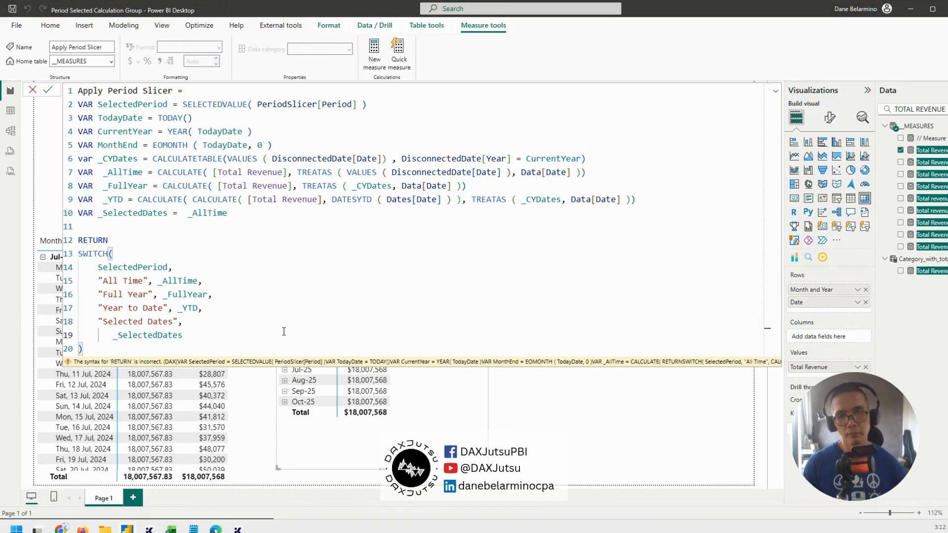
key("Return")
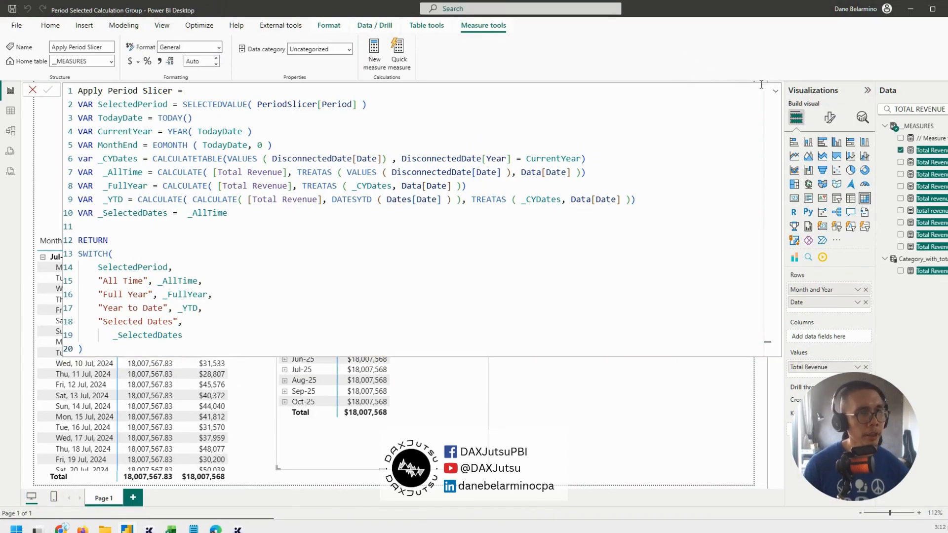
Replace Total Revenue with the Apply Period Slicer measure in the monthly matrix and reposition the matrix on the page
left_click(776, 93)
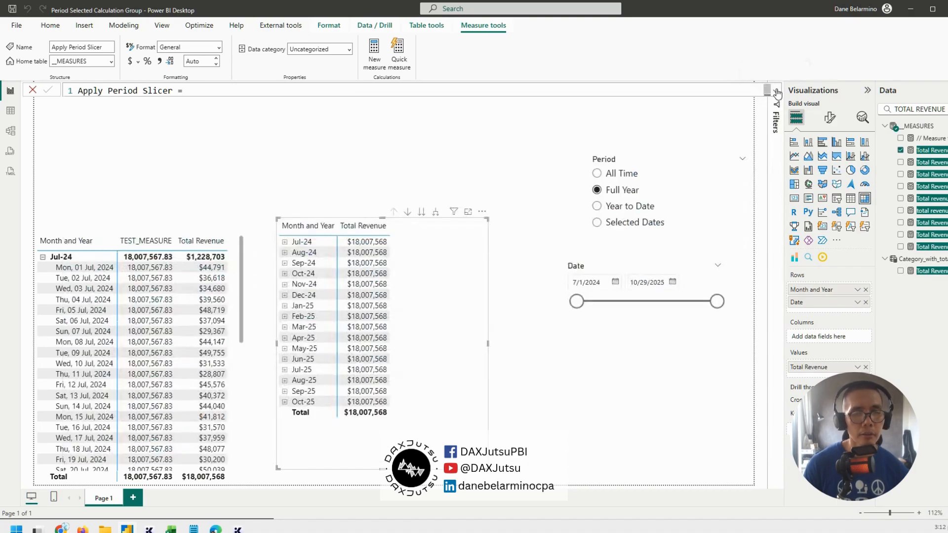
left_click_drag(426, 359, 428, 320)
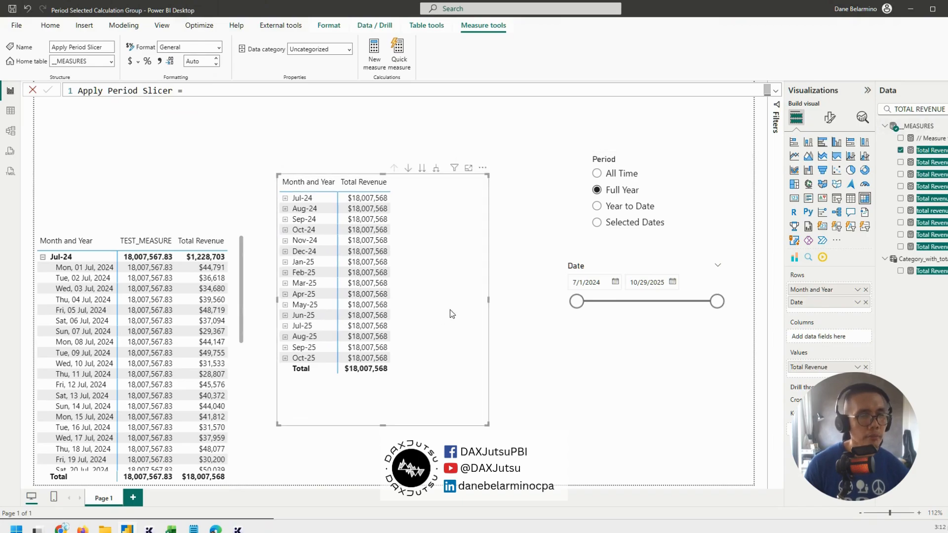
triple_click(920, 109)
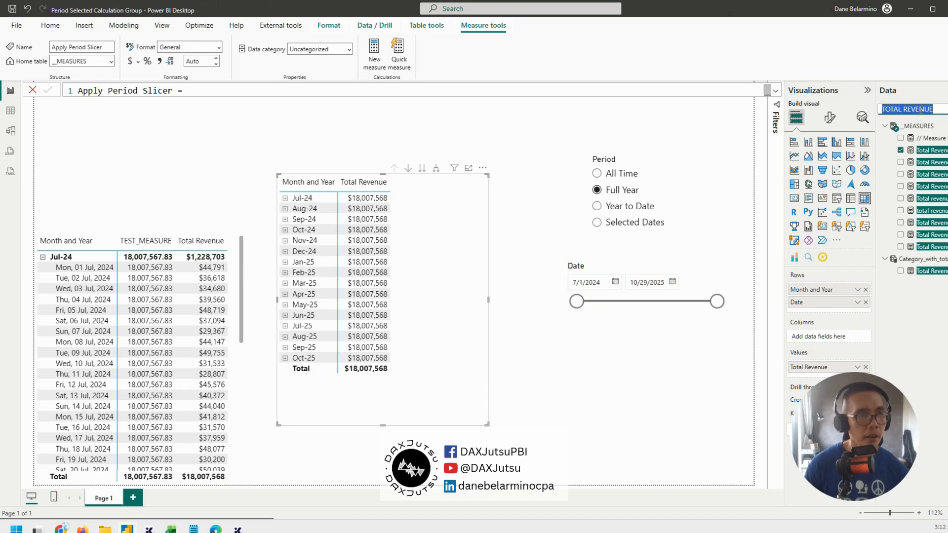
type("app")
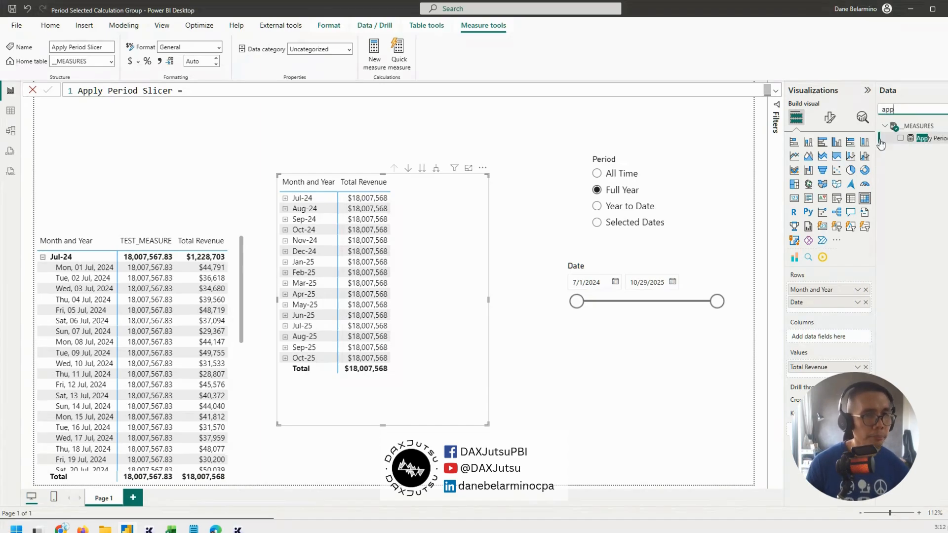
left_click(924, 143)
left_click_drag(924, 144, 864, 367)
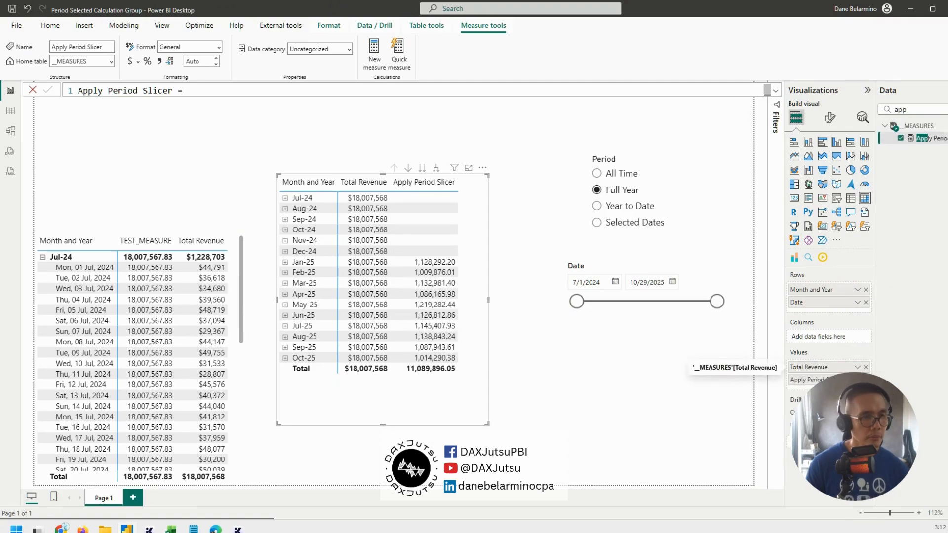
left_click_drag(451, 363, 469, 370)
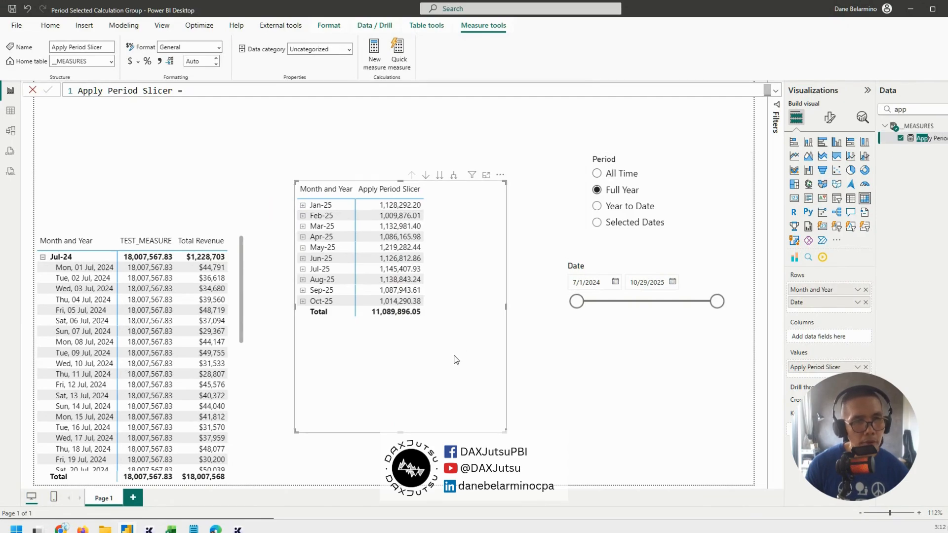
Check the Apply Period Slicer matrix with the Period slicer on All Time, Full Year, Year to Date, and Selected Dates
left_click(597, 173)
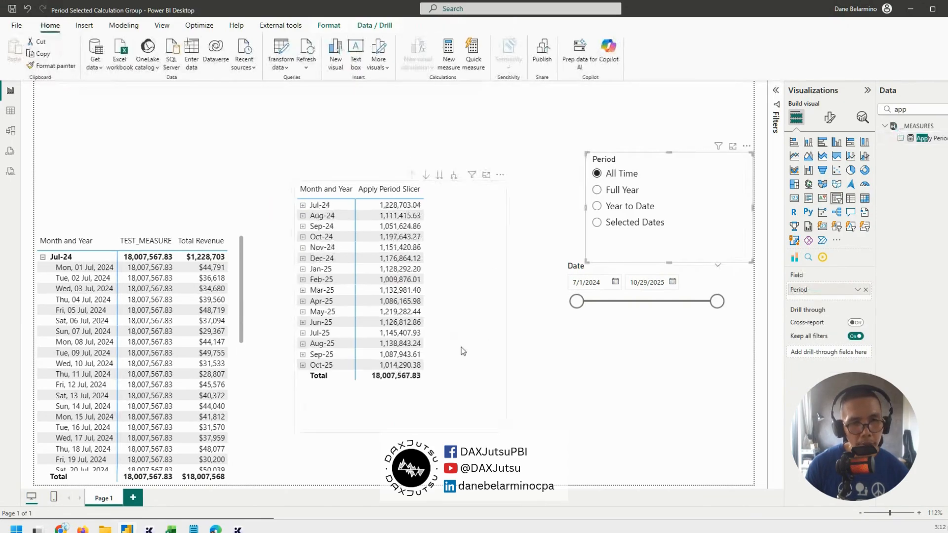
left_click(460, 344)
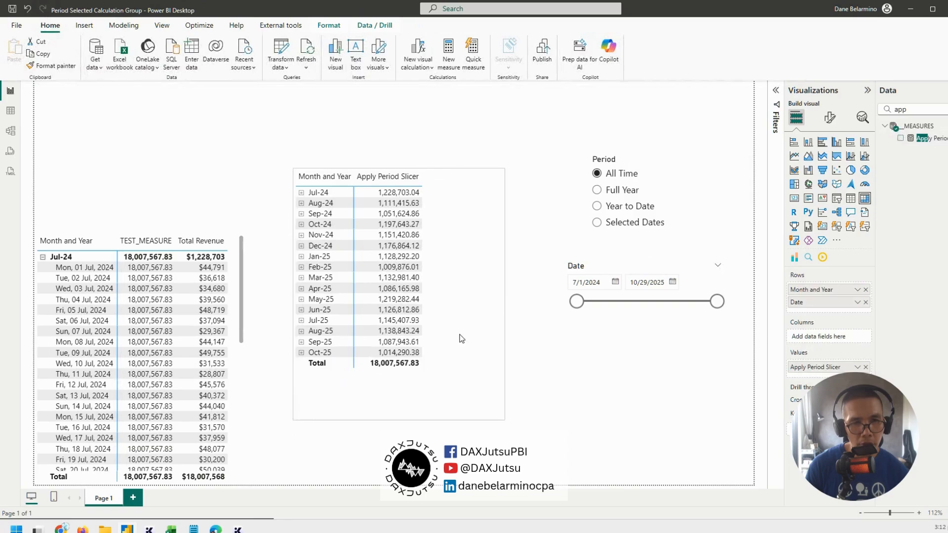
left_click(617, 192)
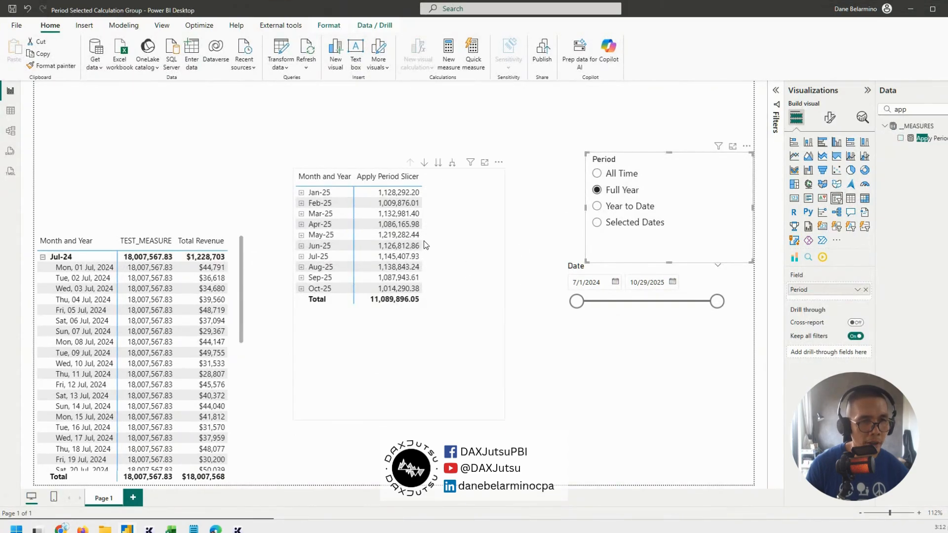
left_click(639, 206)
left_click_drag(441, 333, 449, 321)
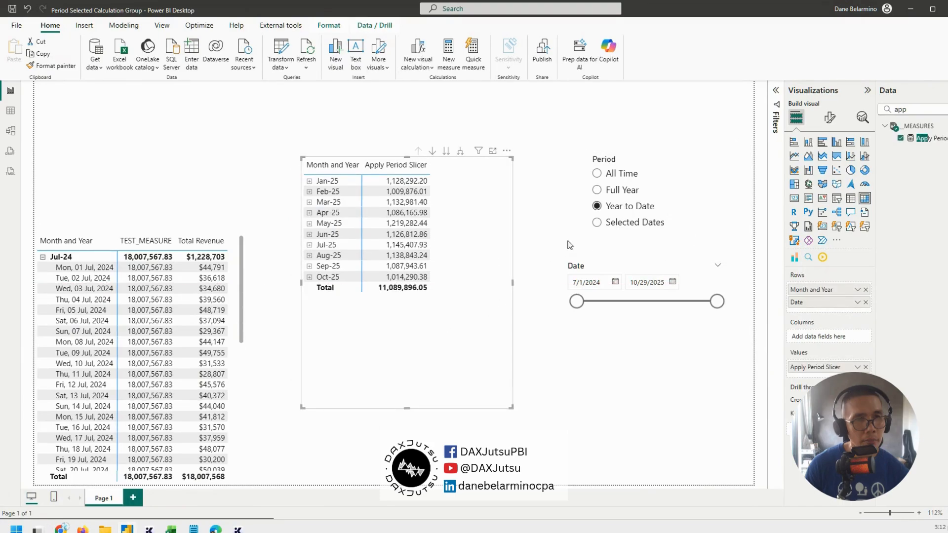
left_click(601, 223)
left_click(610, 207)
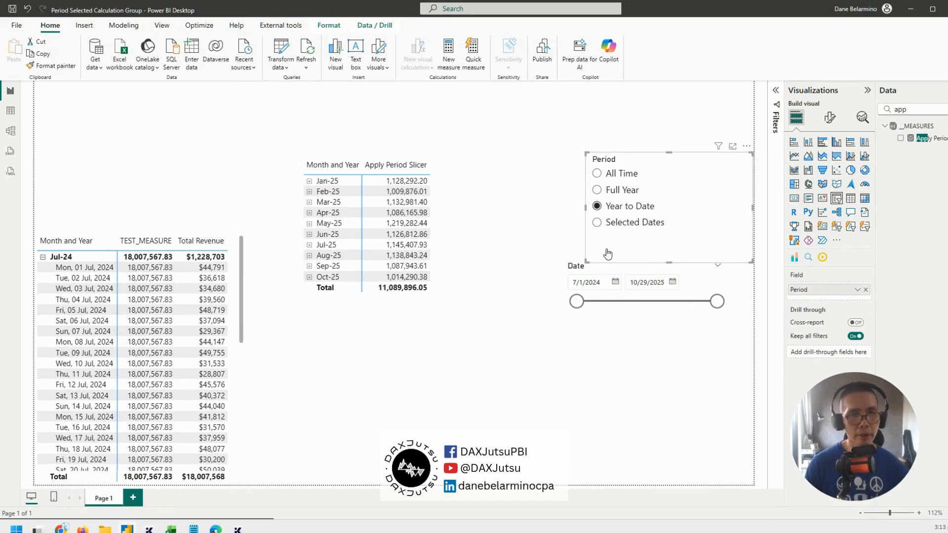
left_click(628, 223)
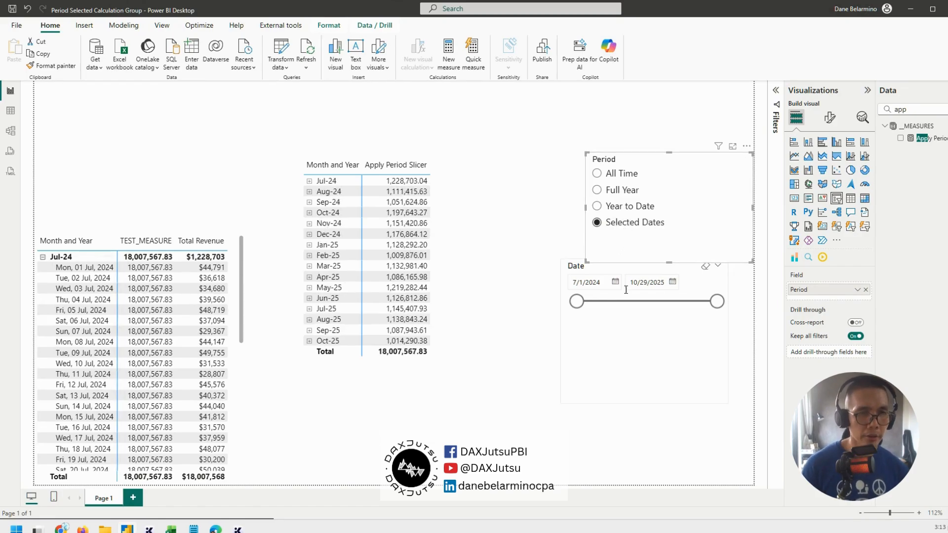
Test the matrix with a Date slicer start of 11/7/2024 under Selected Dates and All Time, and reset the start to 7/1/2024
left_click_drag(577, 302, 480, 313)
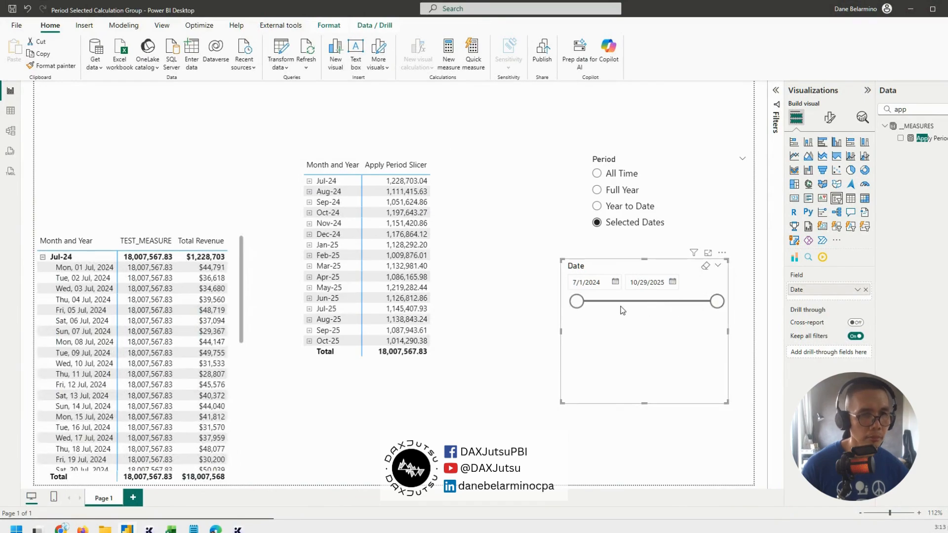
left_click(464, 243)
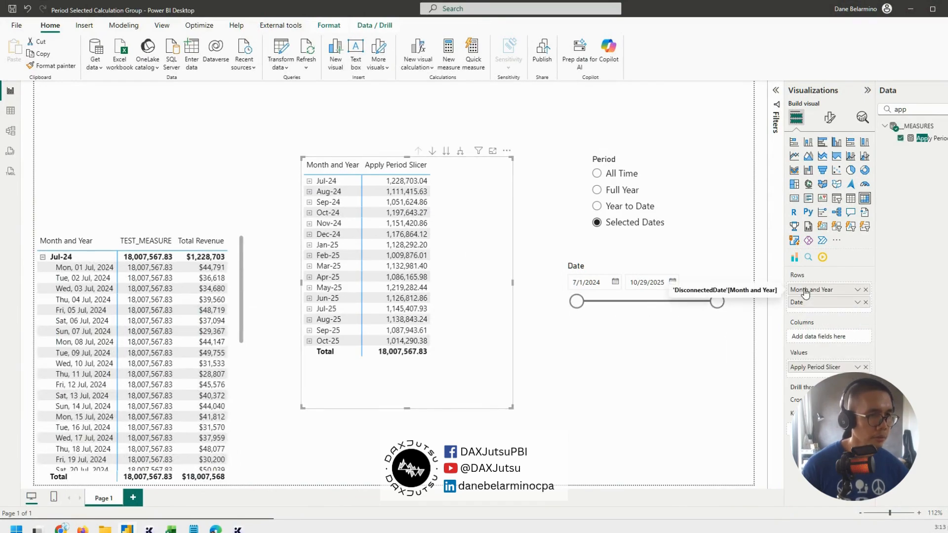
mouse_move(577, 302)
left_mouse_down()
mouse_move(637, 310)
mouse_move(573, 307)
left_mouse_up()
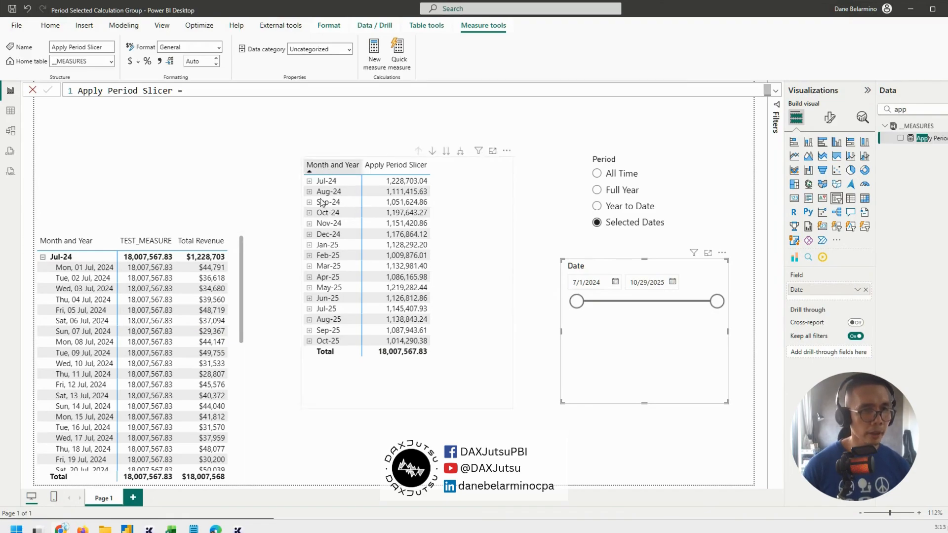
left_click_drag(577, 302, 616, 310)
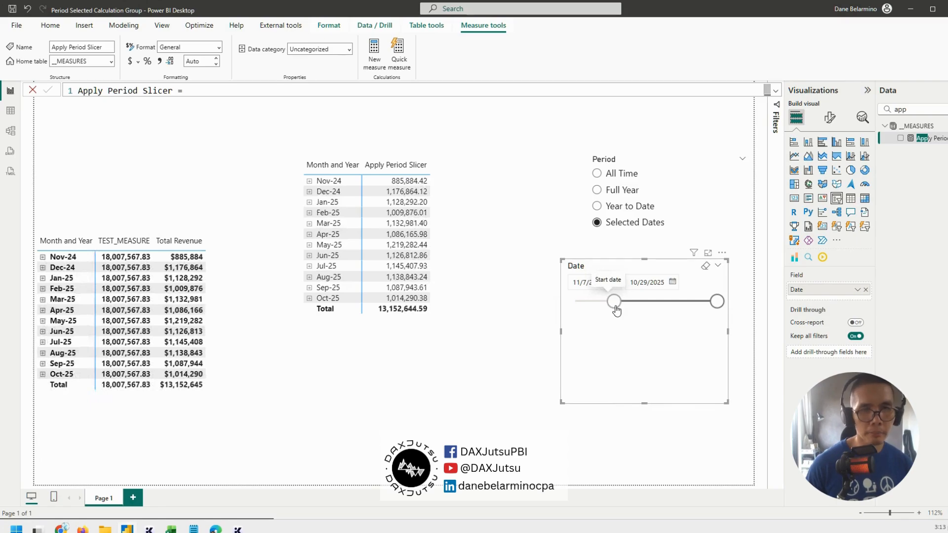
left_click(622, 173)
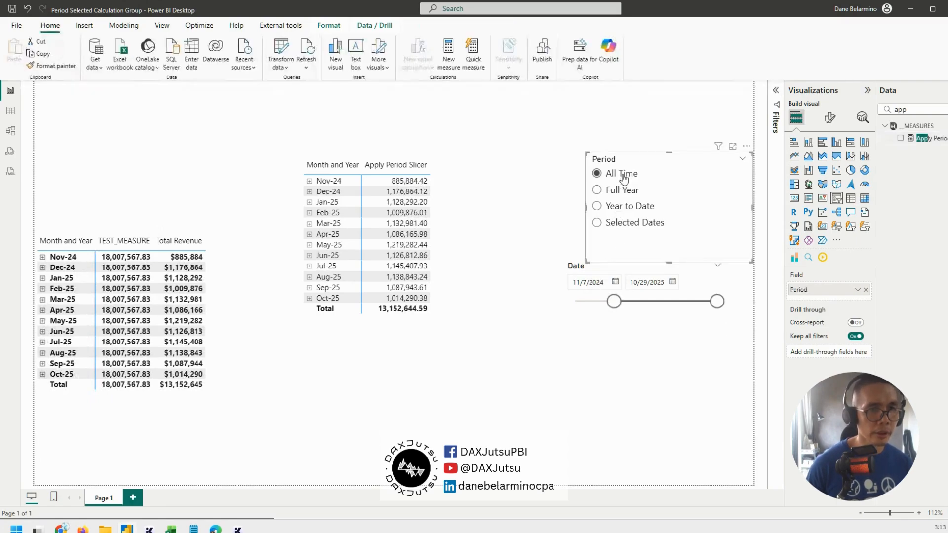
left_click_drag(613, 301, 414, 298)
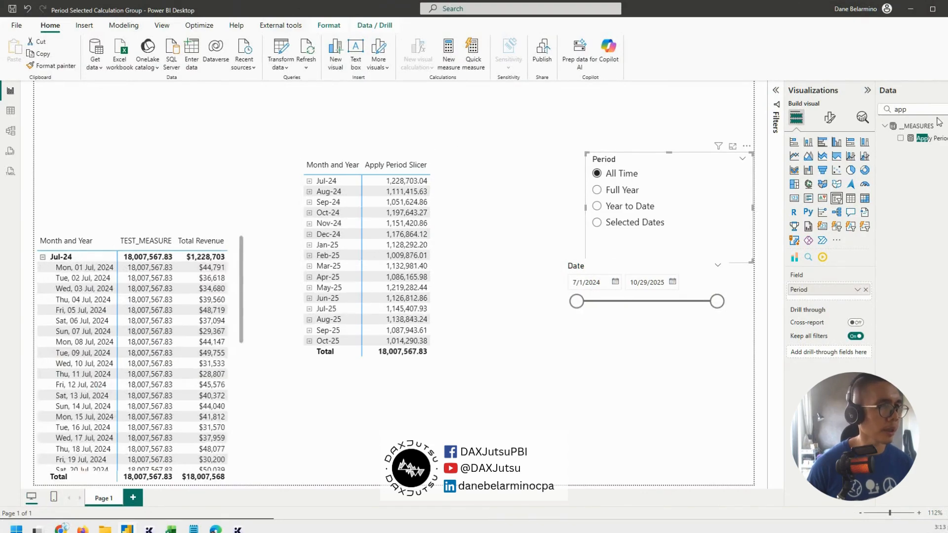
Open the Apply Period Slicer formula and change Data[Date] to Date[Date] in the TREATAS of the _AllTime variable
left_click(935, 139)
left_click(776, 91)
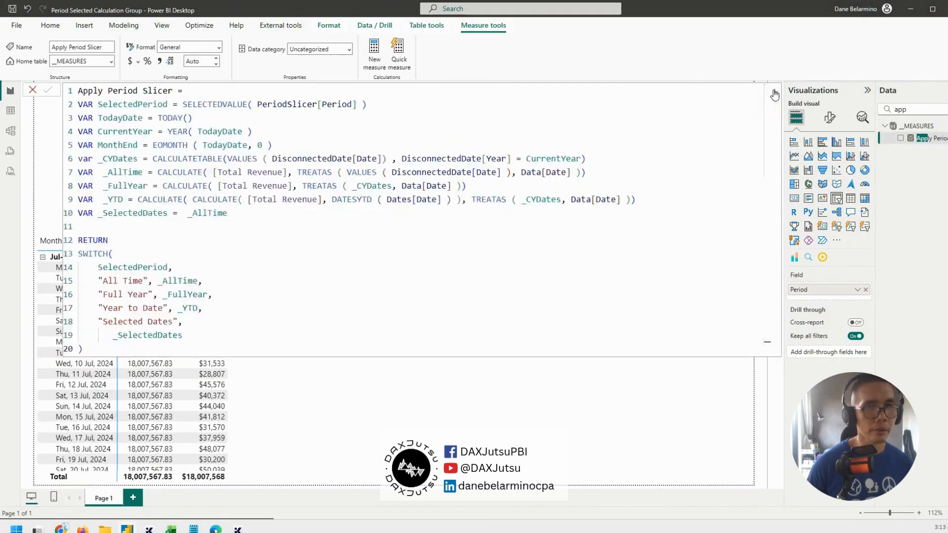
double_click(447, 159)
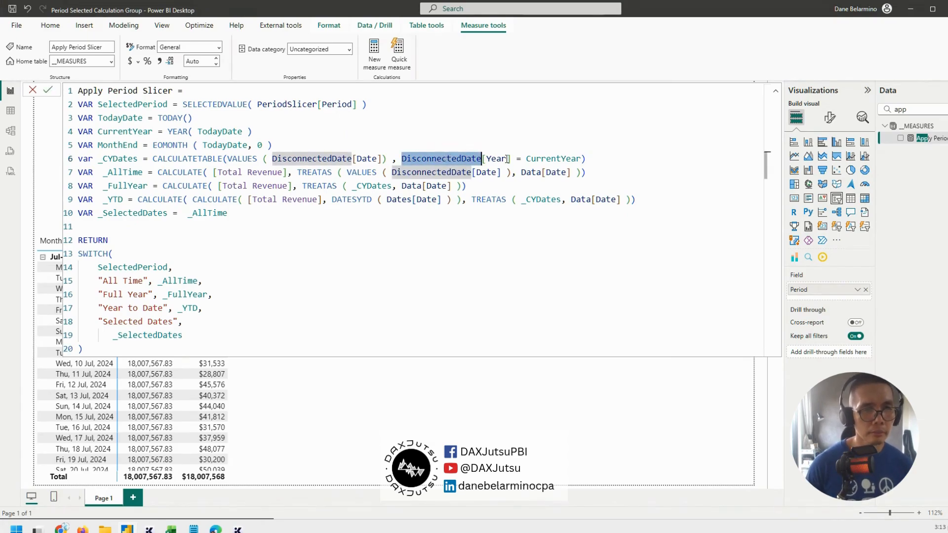
double_click(527, 172)
type("Date")
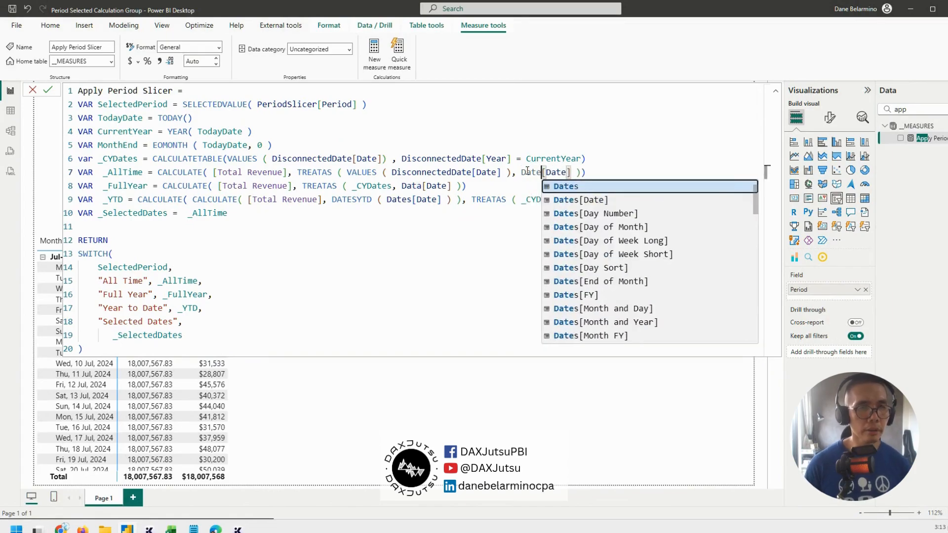
key("Escape")
double_click(529, 172)
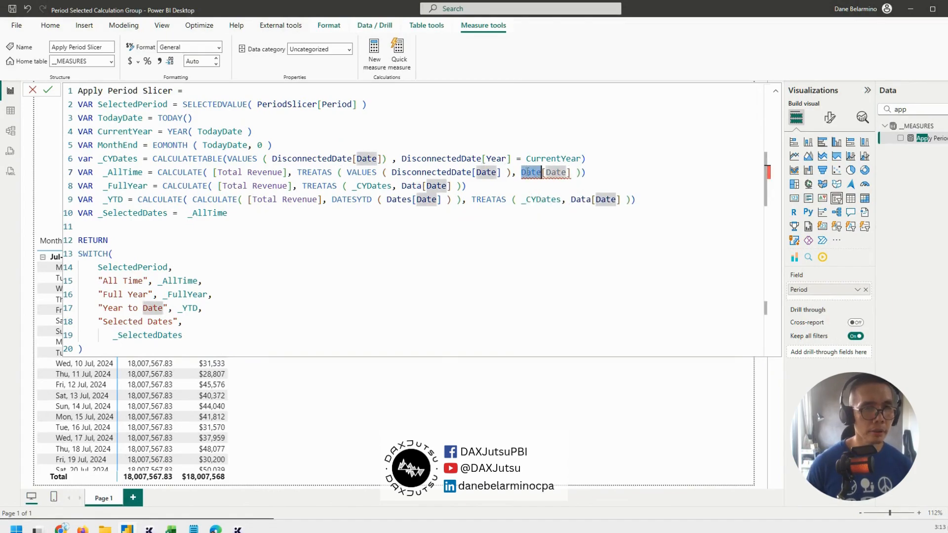
Try Date[Year] in the _CYDates filter and Dates[Date] in _AllTime, and undo both edits
double_click(409, 157)
type("Date")
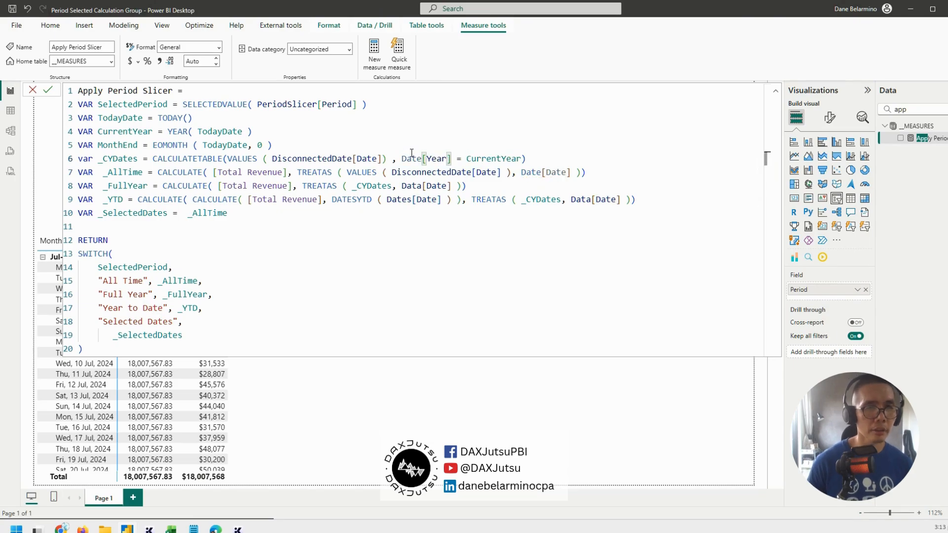
double_click(530, 172)
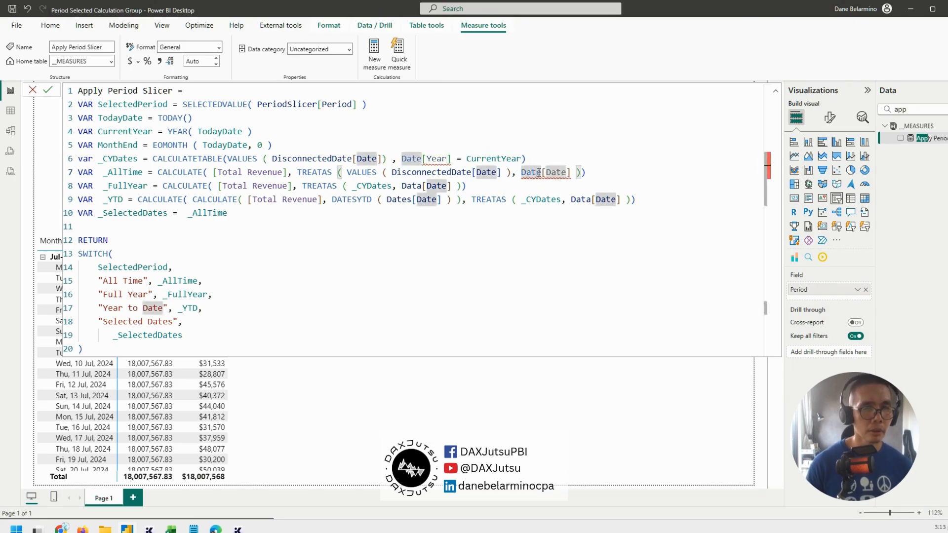
type("Dates")
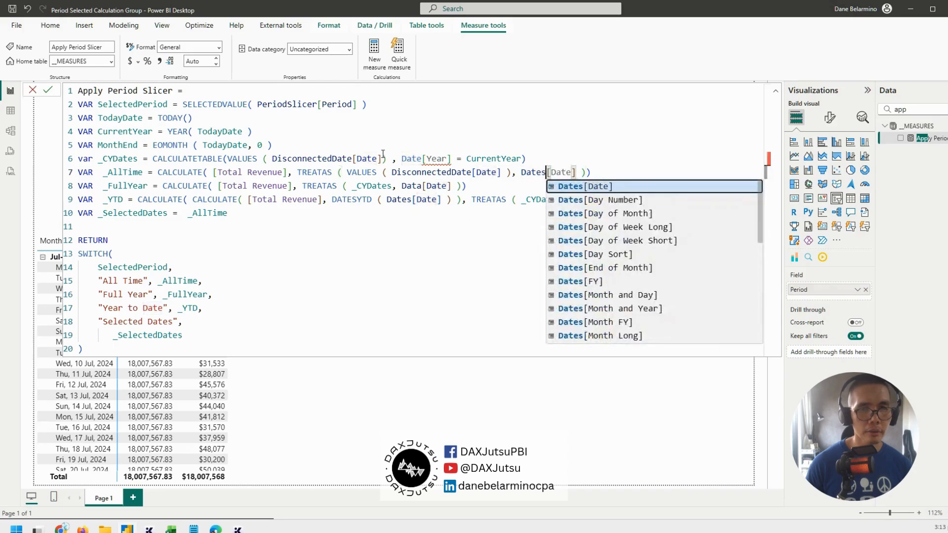
left_click(421, 159)
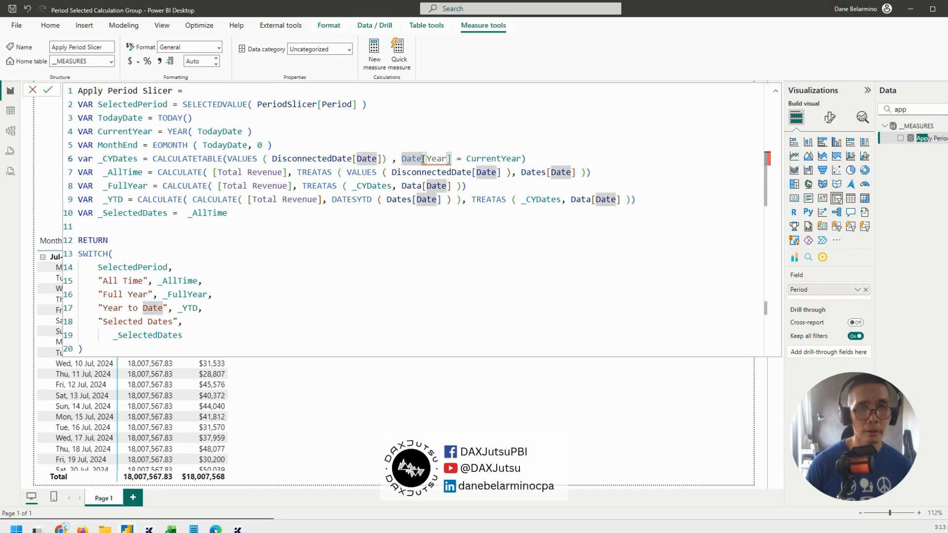
mouse_move(433, 154)
key("ctrl+z")
key("ctrl+z")
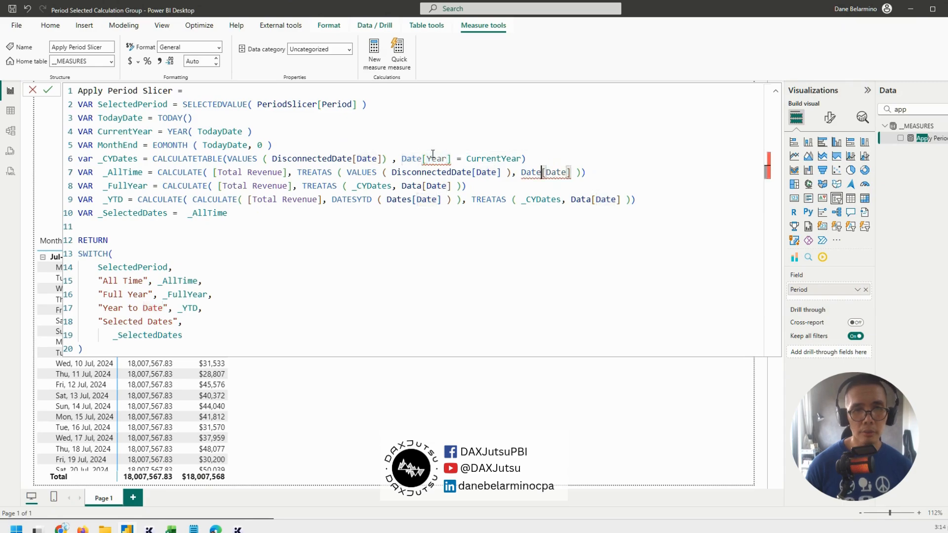
left_click(443, 138)
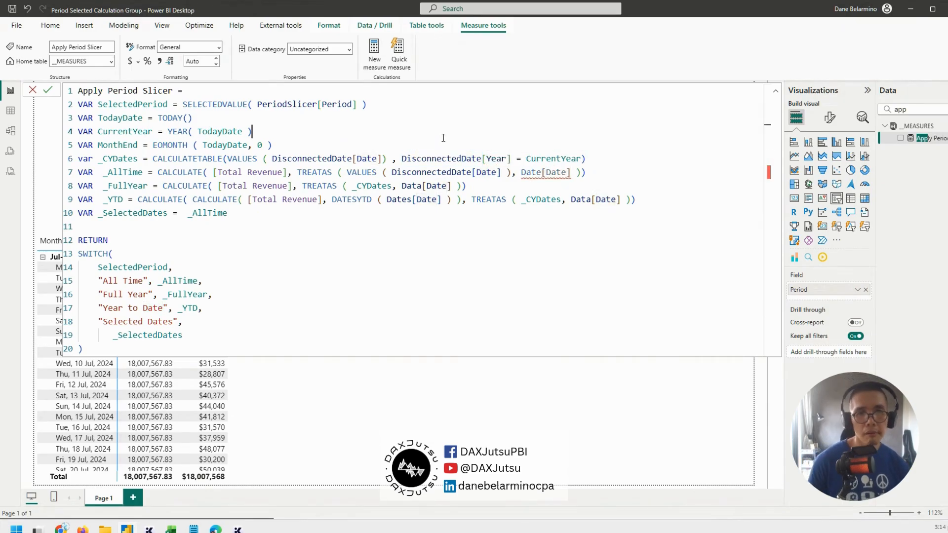
Correct the TREATAS target in the _AllTime variable to Dates[Date] and commit the measure
left_click(539, 177)
type("s")
left_click(630, 169)
left_click(531, 173)
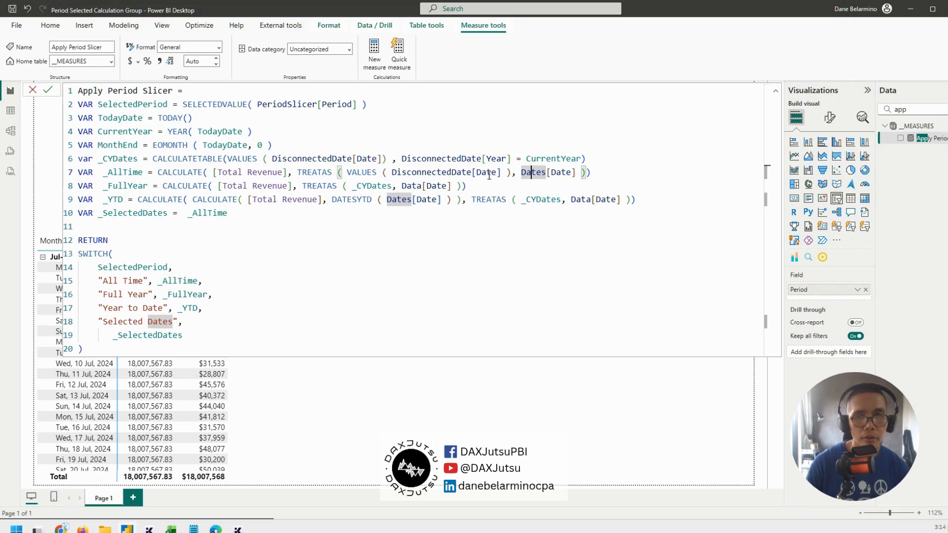
left_click(495, 157)
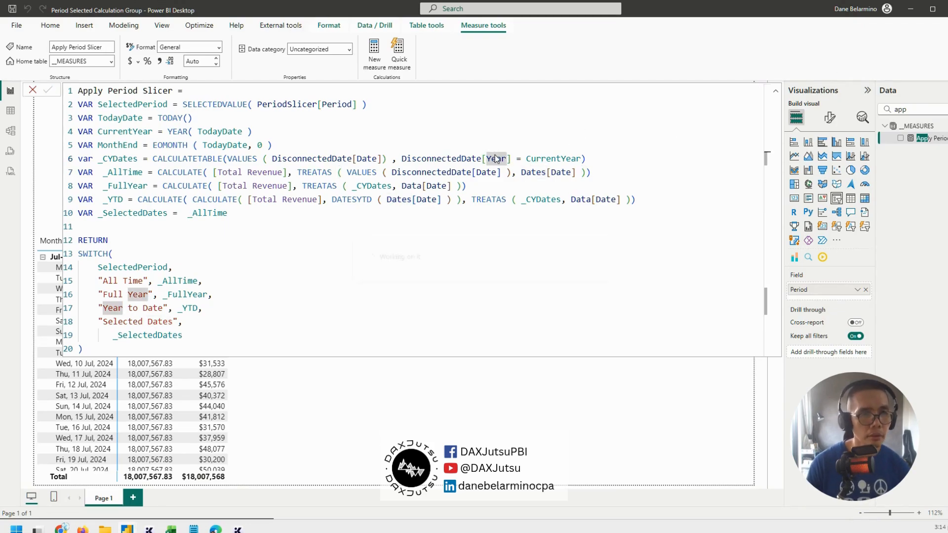
Replace Data[Date] with Dates[Date] in the TREATAS of the _YTD variable, commit the measure, and collapse its formula
double_click(530, 173)
key("ctrl+c")
double_click(579, 200)
key("ctrl+v")
left_click(597, 237)
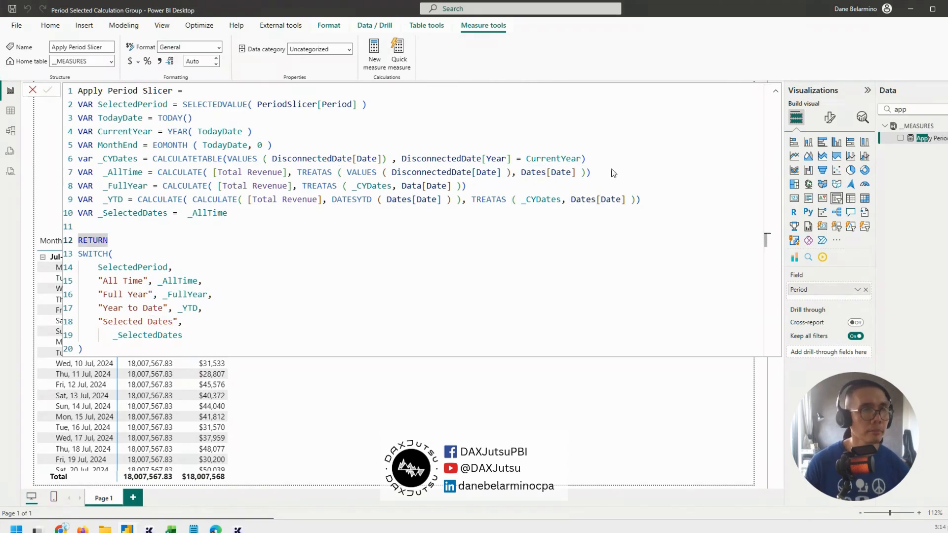
left_click(777, 93)
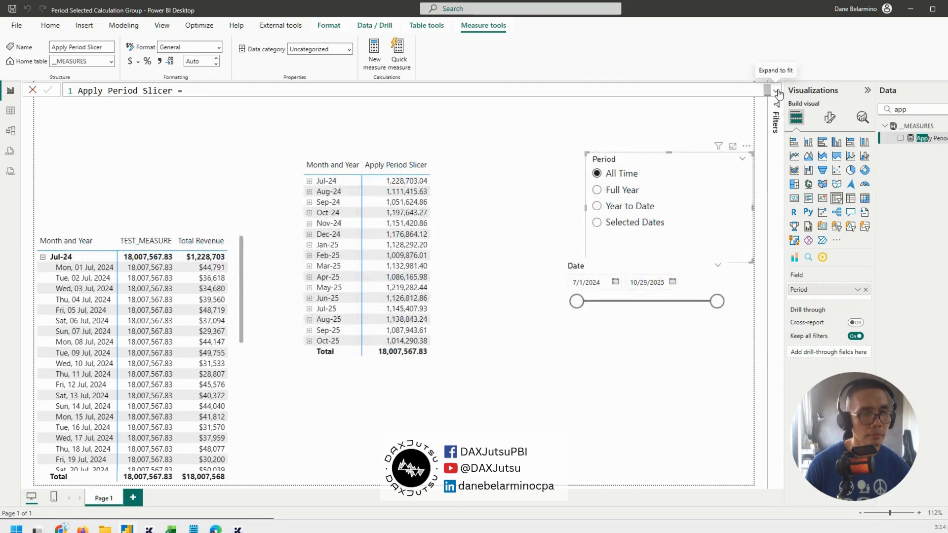
Reposition the Date slicer, test a January 2025 start date, and check the matrix with Full Year and Year to Date
left_click(624, 316)
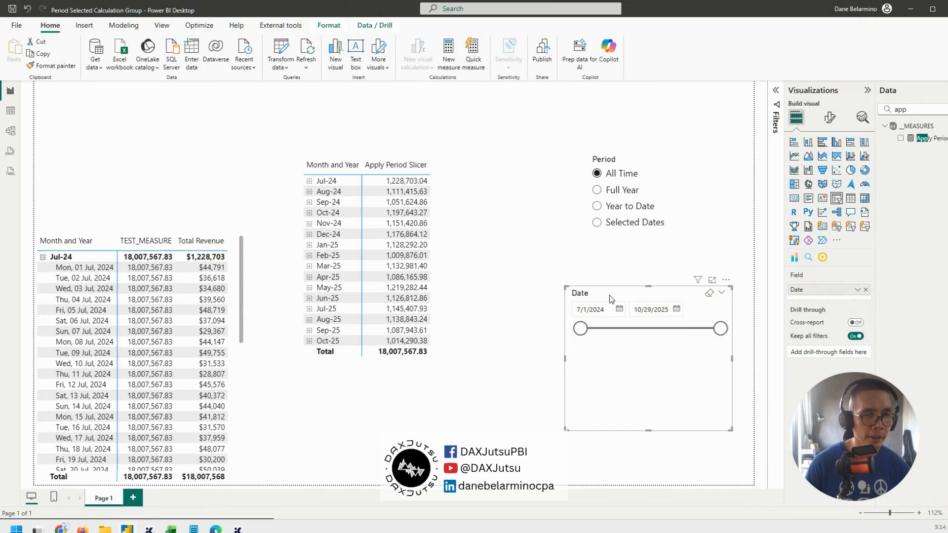
left_click_drag(609, 295, 609, 273)
mouse_move(581, 307)
left_mouse_down()
mouse_move(642, 306)
mouse_move(580, 306)
left_mouse_up()
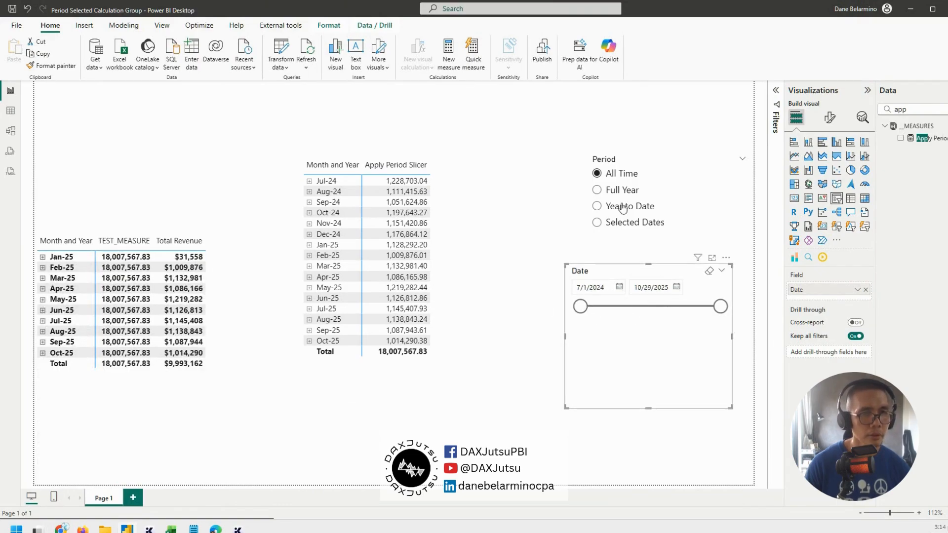
left_click(623, 195)
left_click(622, 207)
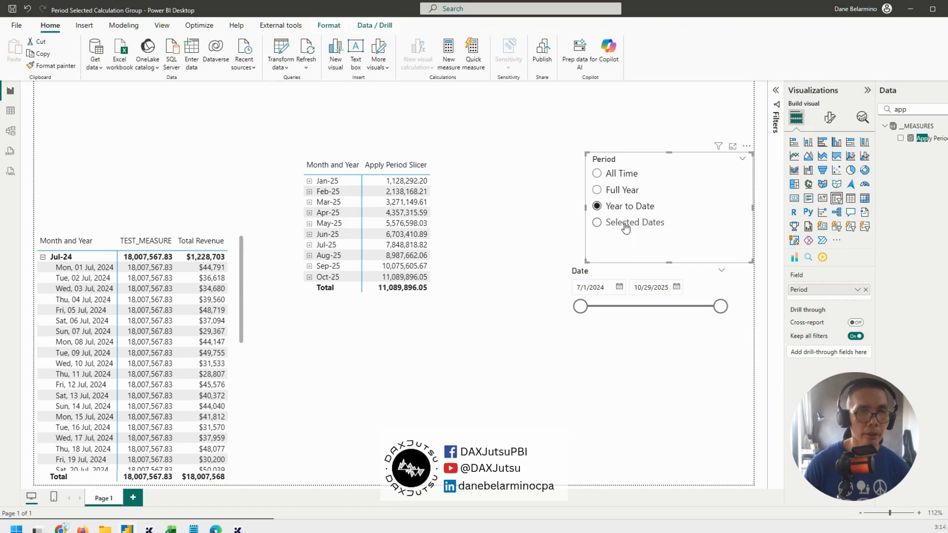
Test the Selected Dates period with a 2/10/2025 start date, and restore the Date slicer's start to 7/1/2024
left_click(623, 225)
left_click_drag(580, 306, 645, 307)
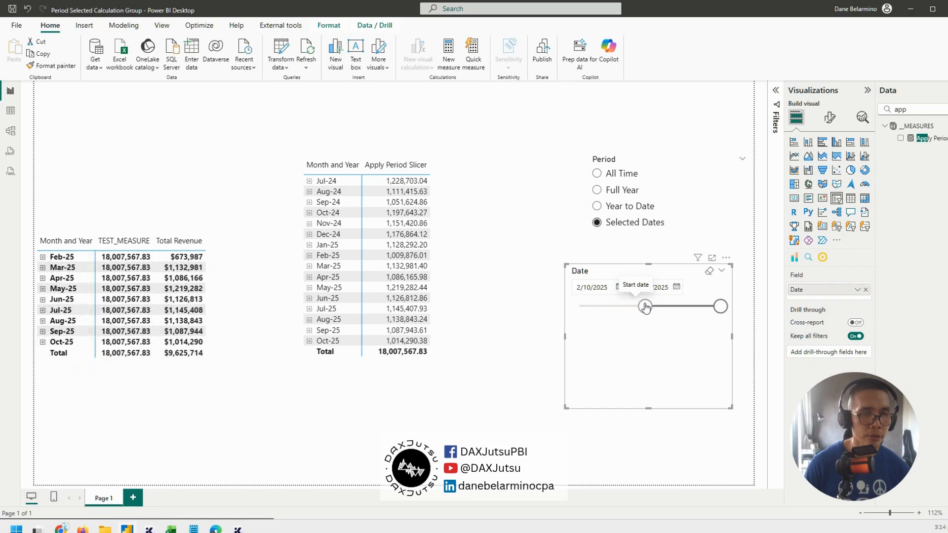
left_click_drag(644, 307, 447, 296)
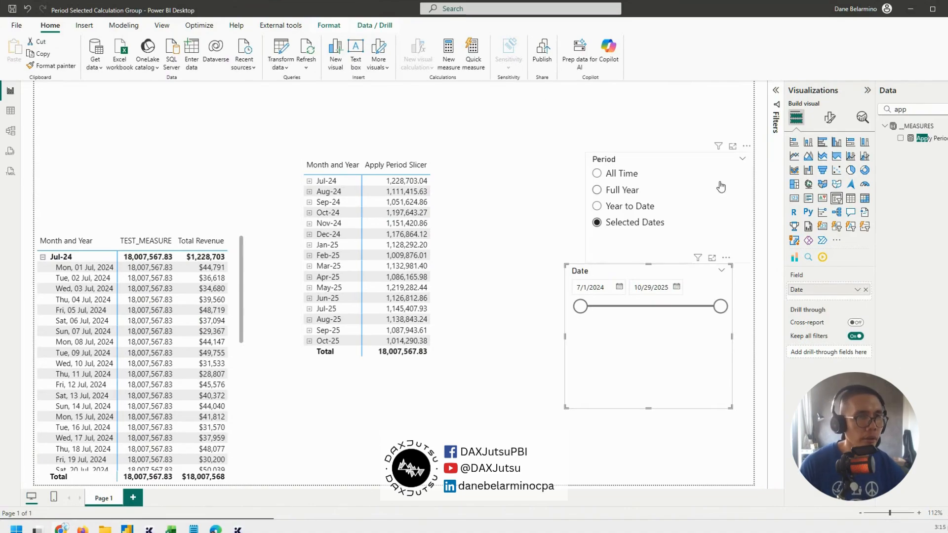
Move the Apply Period Slicer matrix slightly lower on the report page
left_click(936, 140)
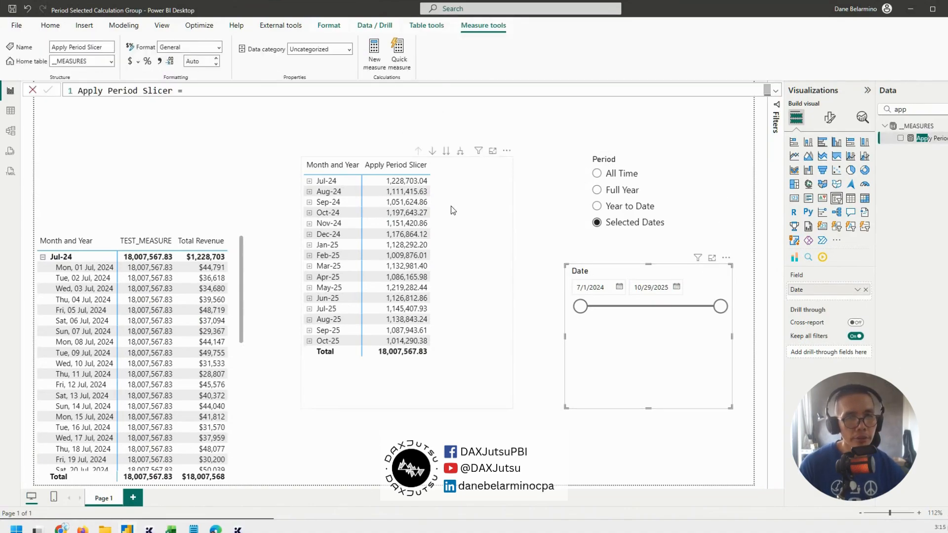
left_click_drag(450, 207, 452, 244)
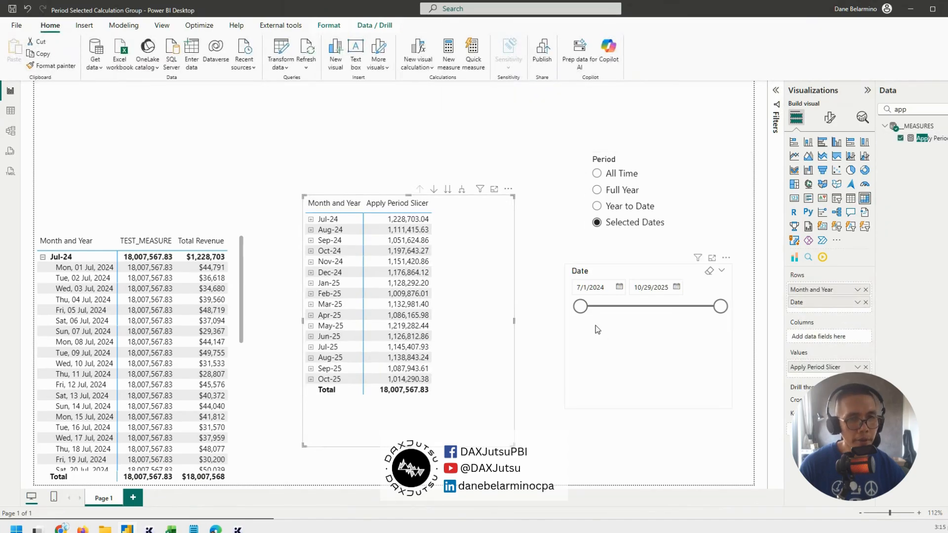
mouse_move(581, 306)
left_mouse_down()
mouse_move(639, 306)
mouse_move(581, 307)
left_mouse_up()
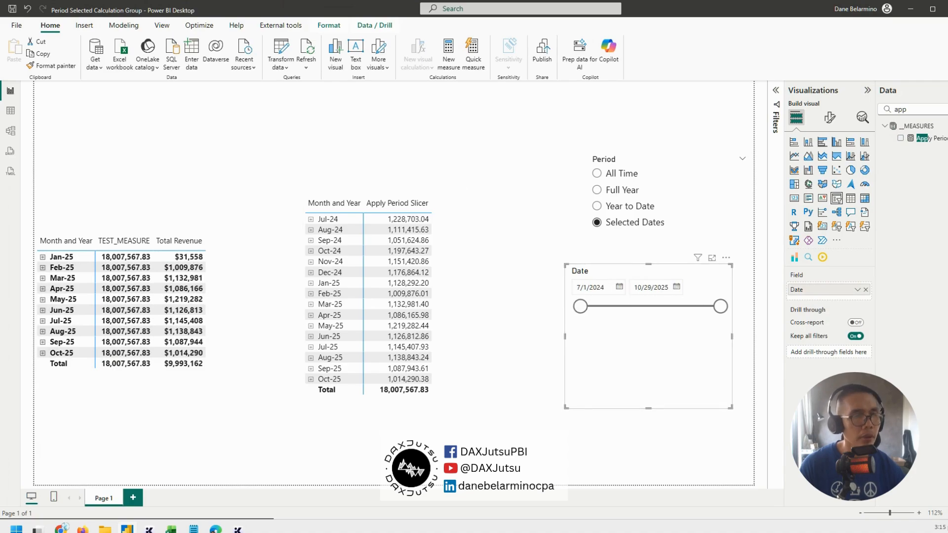
Define _SelectedDates as CALCULATE of [Total Revenue] with KEEPFILTERS around TREATAS ( VALUES ( DisconnectedDate[Date] ), Dates[Date] ), commit the measure, and collapse its formula
left_click(930, 138)
left_click(776, 91)
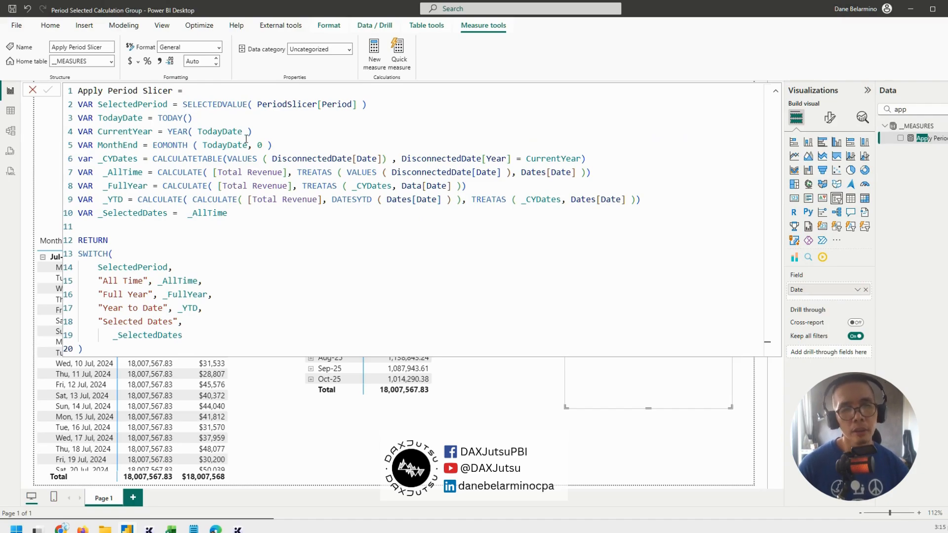
left_click_drag(520, 172, 576, 172)
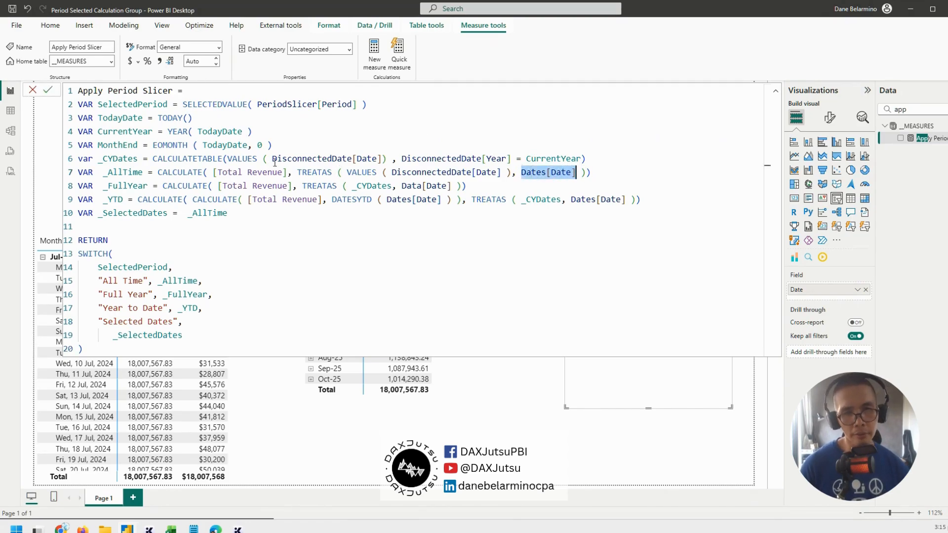
left_click_drag(298, 170, 596, 172)
left_click(596, 172)
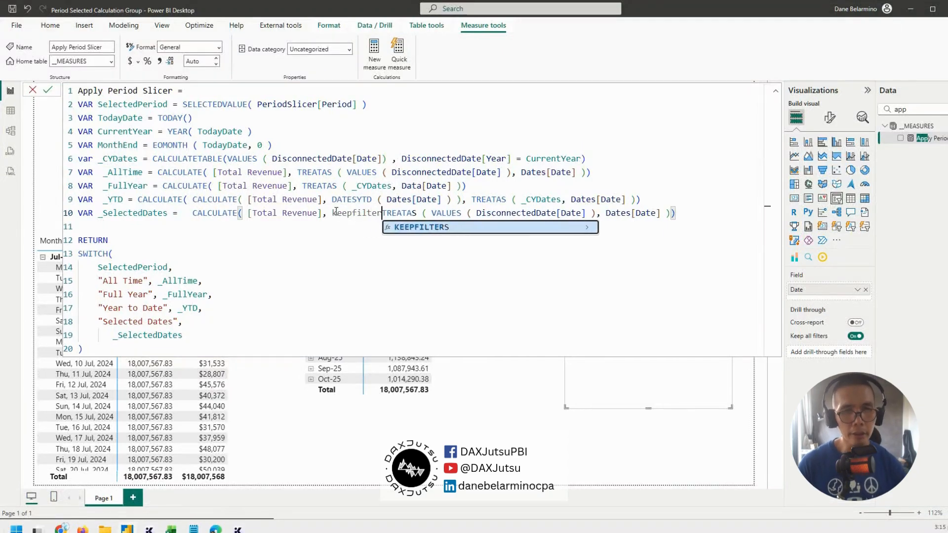
key("Tab")
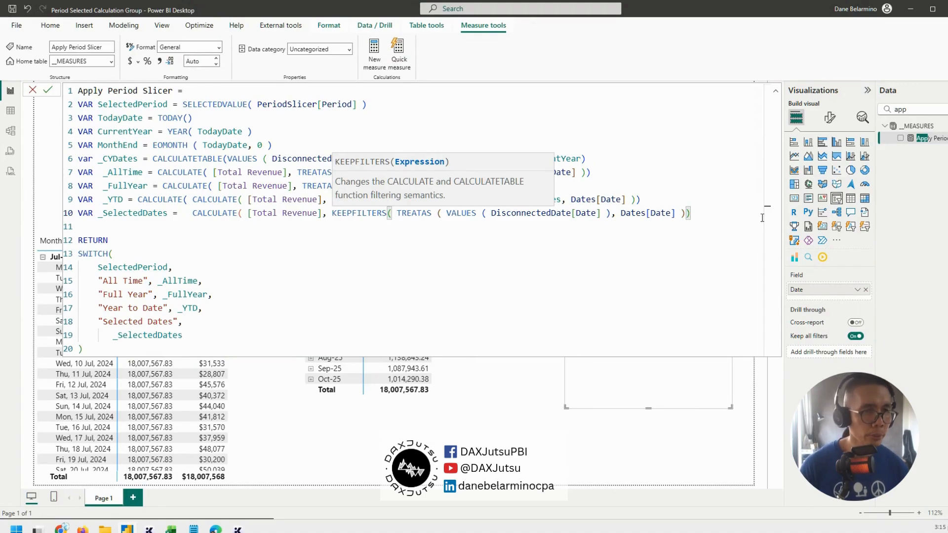
left_click(720, 217)
type(")")
key("Return")
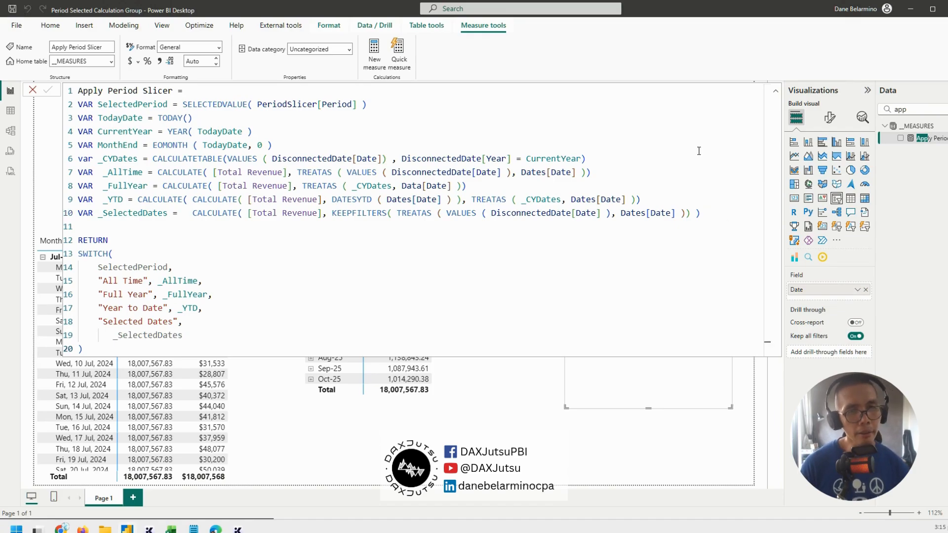
left_click(774, 96)
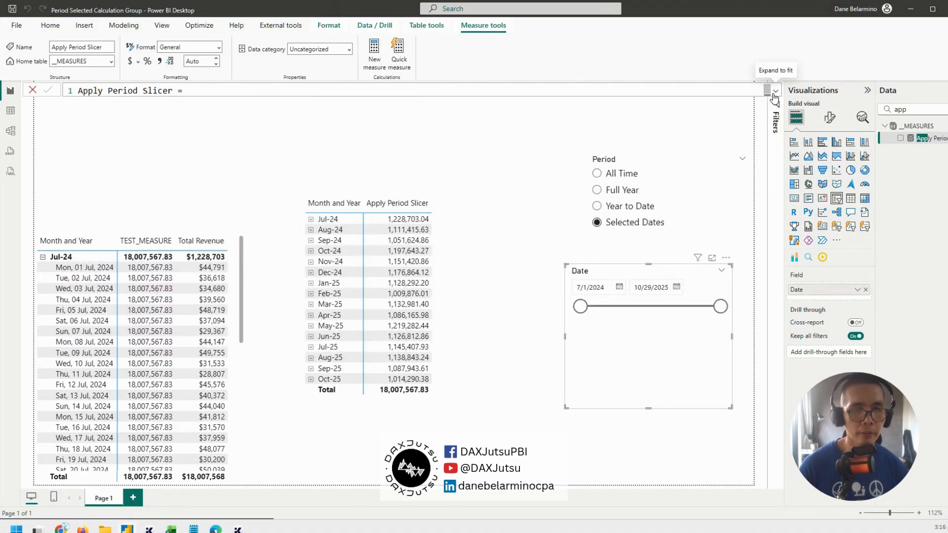
Reposition the Apply Period Slicer matrix and the Date slicer, and reduce the Date slicer's height
left_click(492, 220)
mouse_move(491, 220)
left_mouse_down()
mouse_move(495, 245)
mouse_move(496, 229)
left_mouse_up()
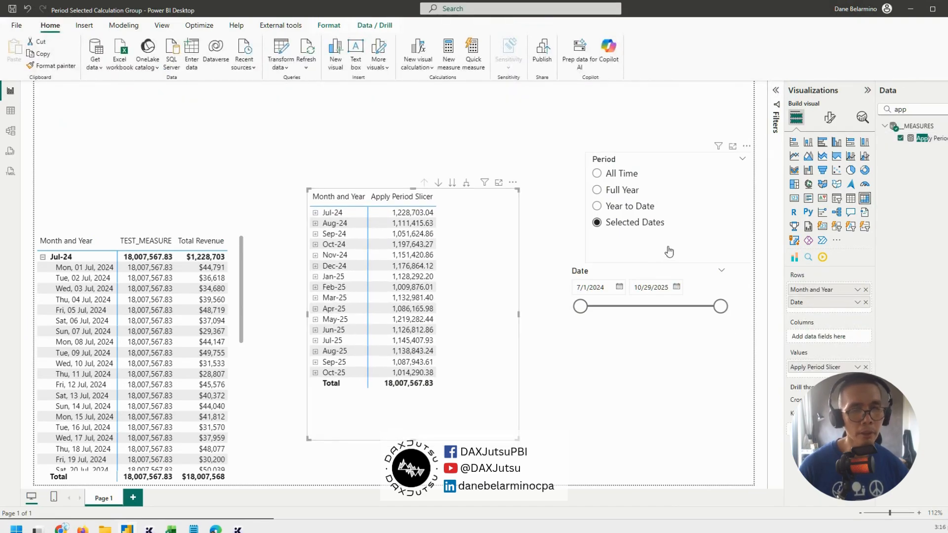
left_click(654, 271)
left_click_drag(649, 264, 670, 277)
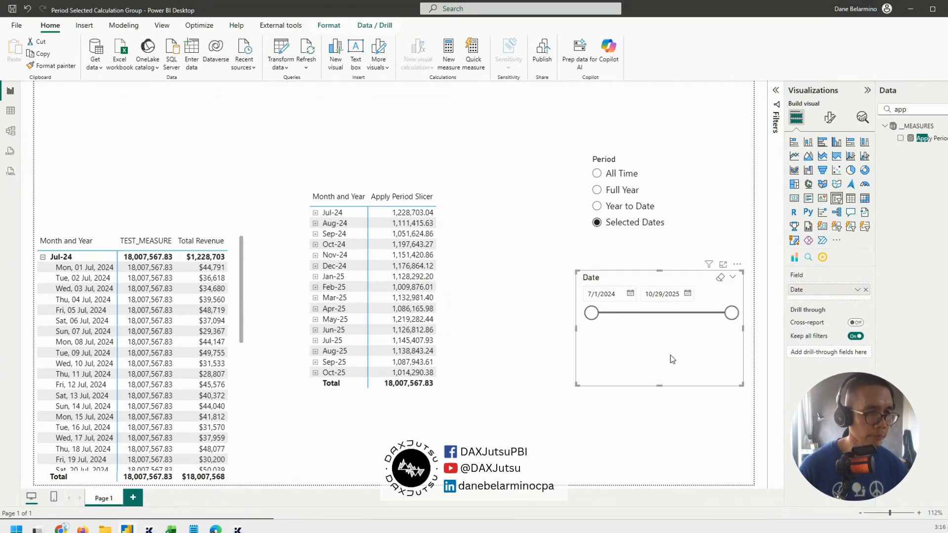
left_click_drag(661, 385, 664, 341)
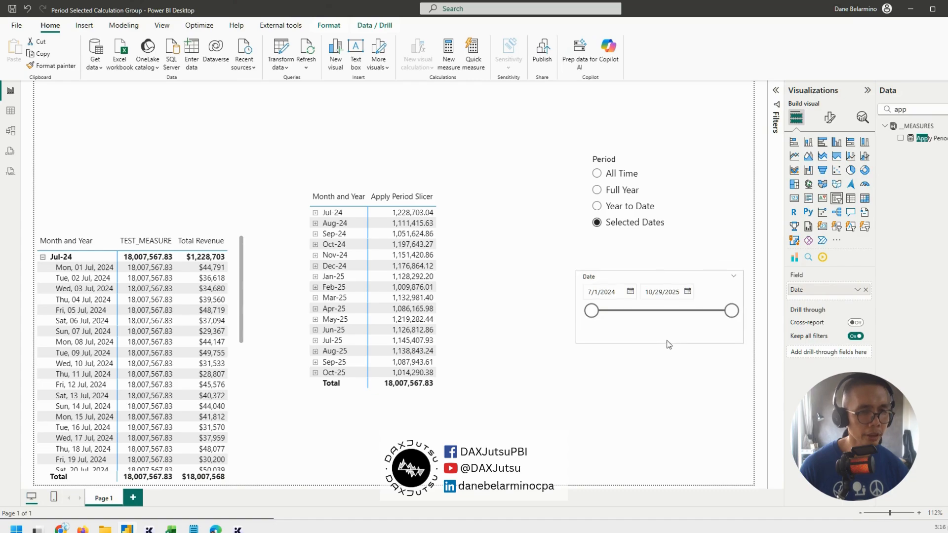
Set the slicer's start date to 2/28/2025 and check the matrix with All Time, Full Year, Year to Date and Selected Dates
left_click_drag(592, 313, 663, 314)
left_click(621, 175)
left_click(624, 190)
left_click(627, 206)
left_click(627, 223)
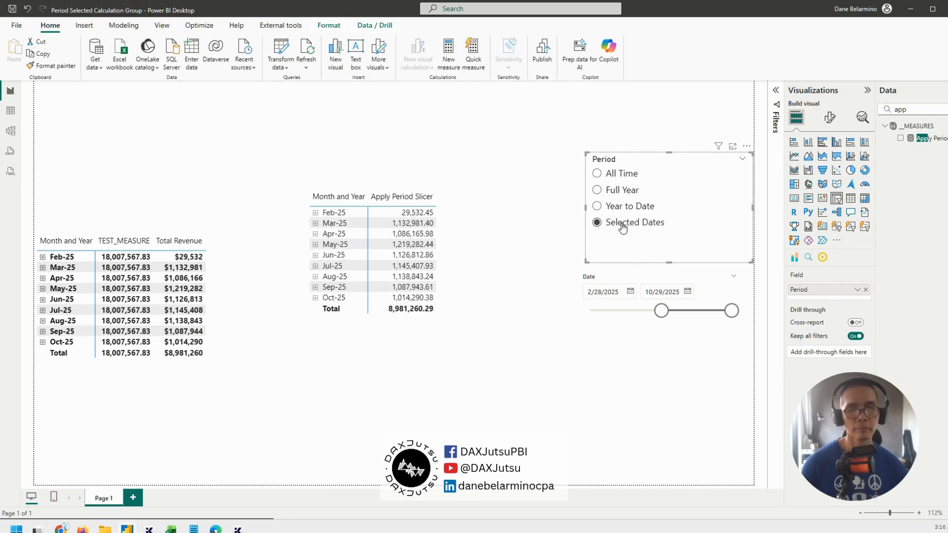
Replace TODAY() in the TodayDate variable of the Apply Period Slicer measure with UTCNOW() + DIVIDE(8,24)
left_click(938, 140)
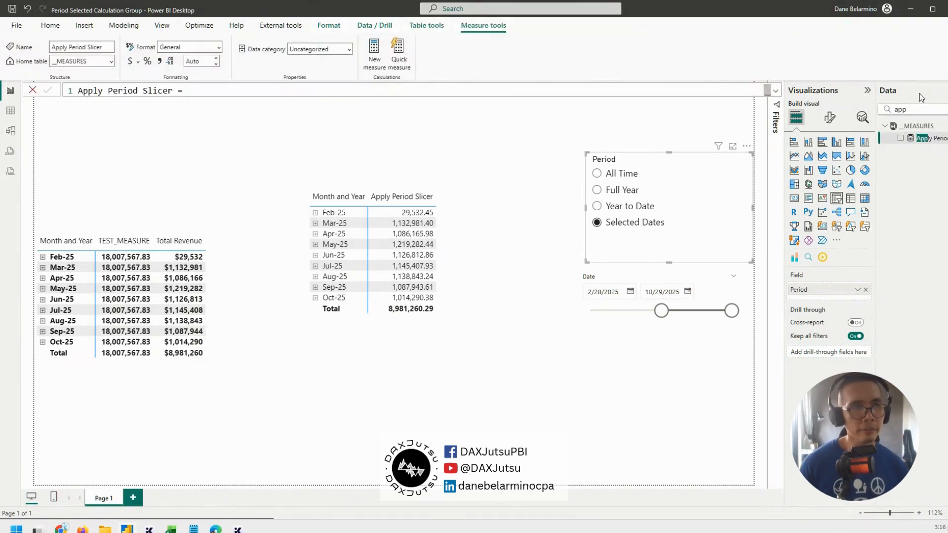
left_click(776, 93)
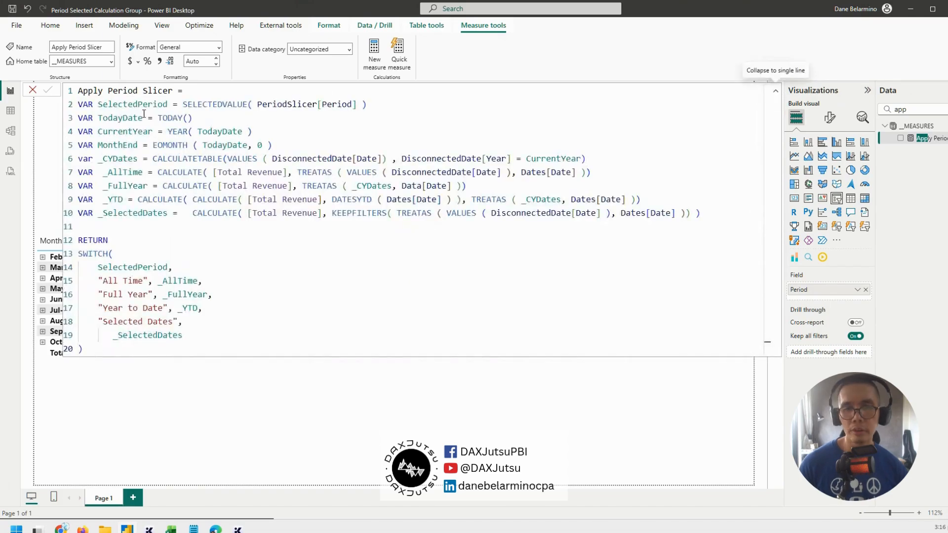
left_click_drag(160, 119, 211, 117)
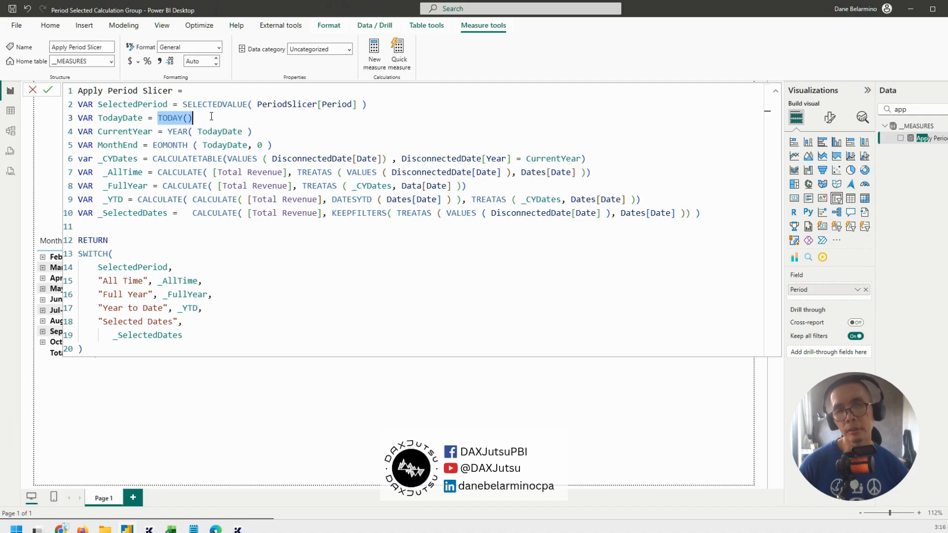
type("utcno")
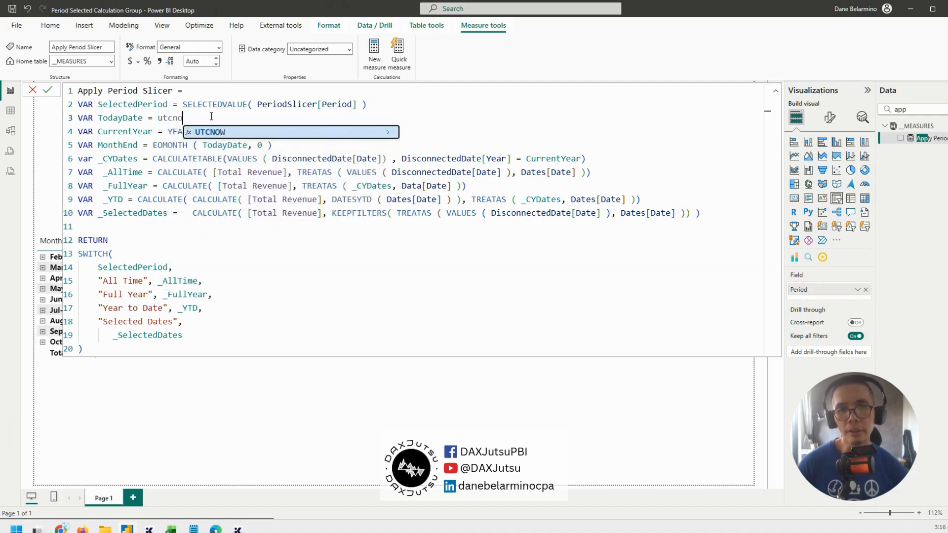
key("Tab")
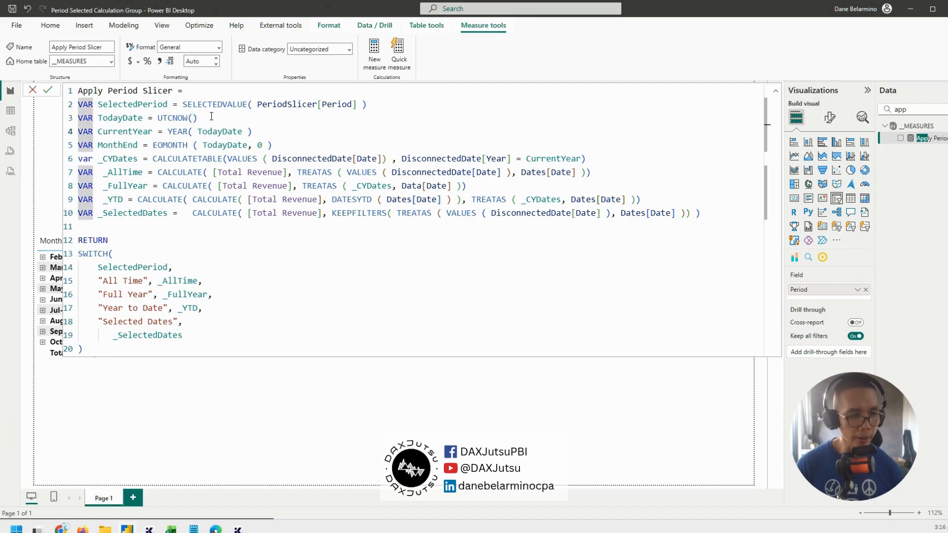
left_click(211, 116)
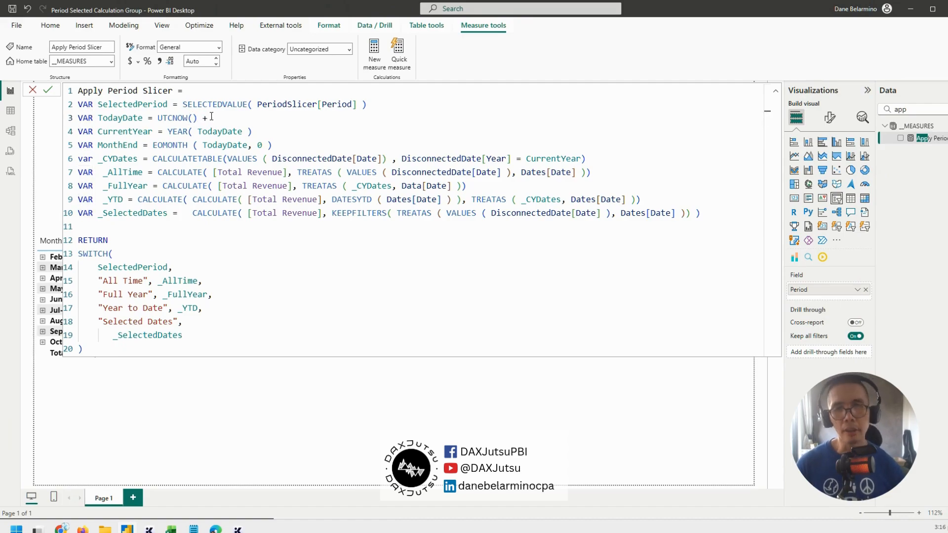
type("+ divid")
key("Tab")
type("8")
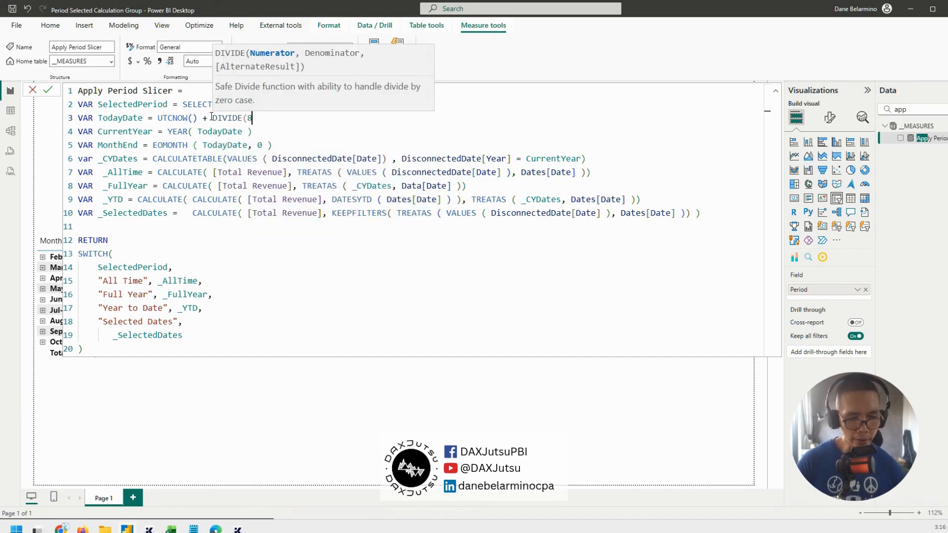
type(",.")
type("4)")
Wrap the TodayDate expression in an INT function
left_click(157, 116)
type("inn")
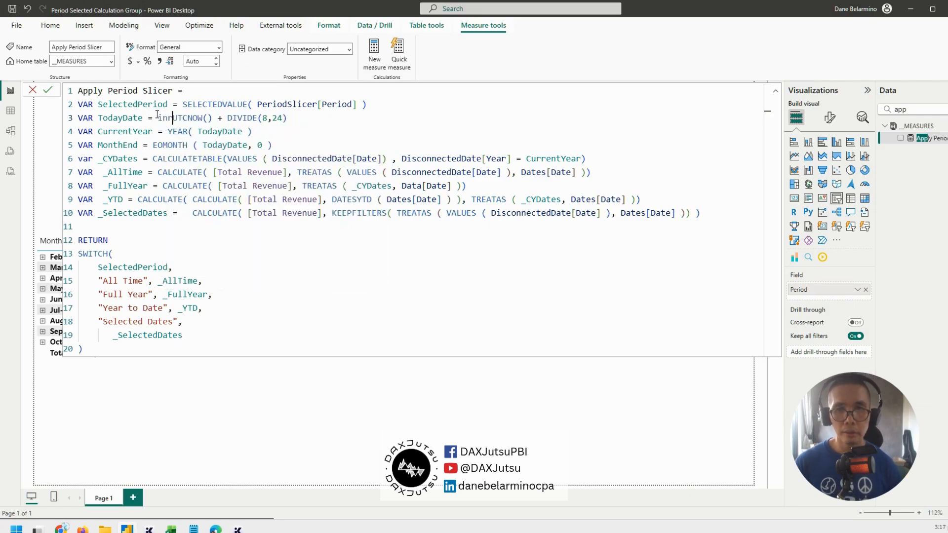
key("BackSpace")
type("t(")
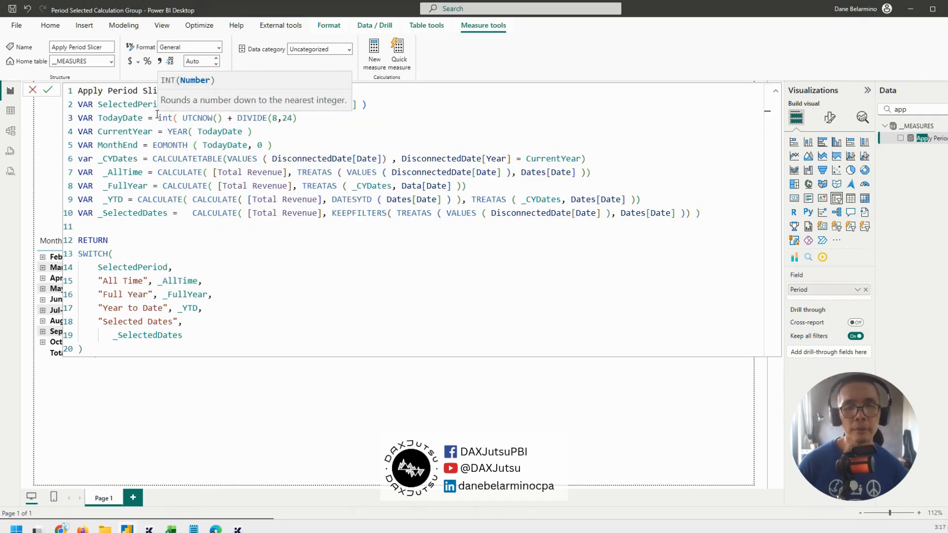
left_click(367, 114)
type(")")
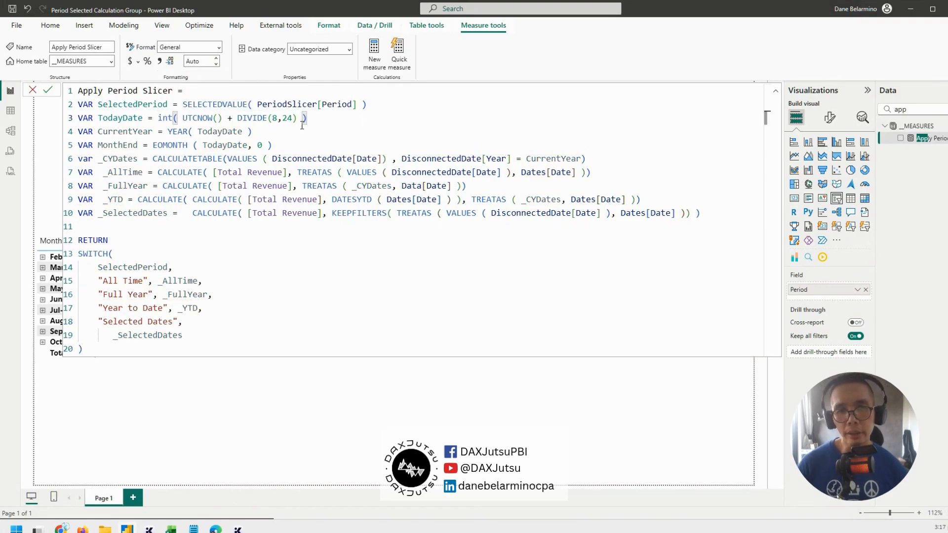
Copy the whole measure formula, switch to DAX Formatter in the browser, and format the code there
key("ctrl+a")
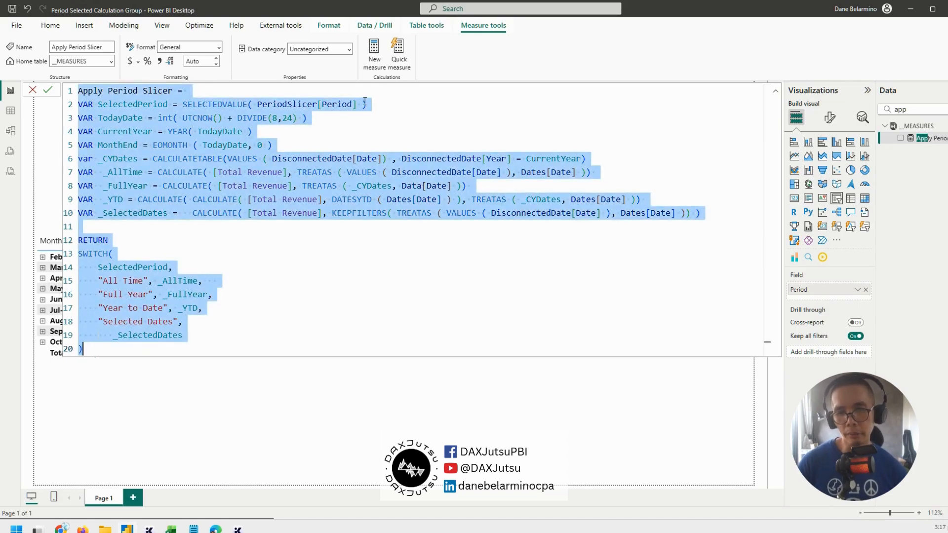
mouse_move(60, 528)
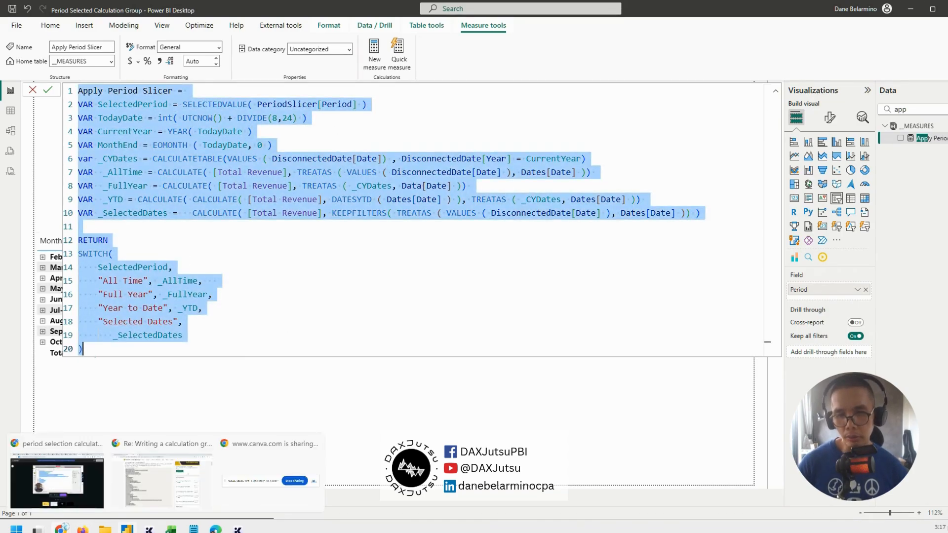
left_click(180, 474)
left_click(27, 4)
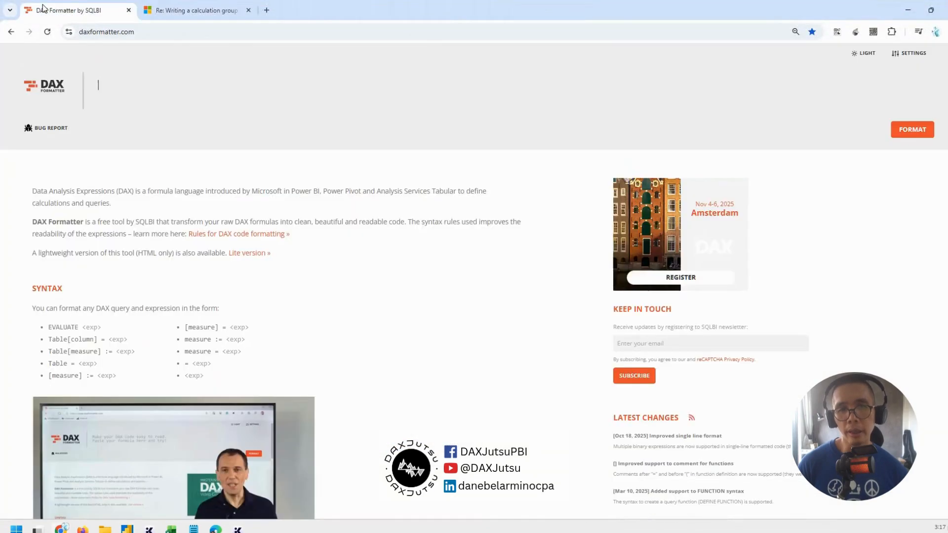
type("Apply Period Slicer = VAR SelectedPeriod = SELECTEDVALUE( PeriodSlicer[Period] ) VAR TodayDate = int( UTCNOW() + DIVIDE(8,24) ) VAR CurrentYear = YEAR( TodayDate ) VAR MonthEnd = EOMONTH ( TodayDate, 0 ) var _CYDates = CALCULATETABLE(VALUES ( DisconnectedDate[Date]) , DisconnectedDate[Year] = CurrentYear) VAR  _AllTime = CALCULATE( [Total Revenue], TREATAS ( VALUES ( DisconnectedDate[Date] ), Dates[Date] )) VAR  _FullYear = CALCULATE( [Total Revenue], TREATAS ( _CYDates, Data[Date] )) VAR  _YTD = CALCULATE( CALCULATE( [Total Revenue], DATESYTD ( Dates[Date] ) ), TREATAS ( _CYDates, Dates[Date] )) VAR _SelectedDates =   CALCULATE( [Total Revenue], KEEPFILTERS( TREATAS ( VALUES ( DisconnectedDate[Date] ), Dates[Date] )) ) )  RETURN SWITCH(     SelectedPeriod,     \"All Time\", _AllTime,     \"Full Year\", _FullYear,     \"Year to Date\", _YTD,     \"Selected Dates\",        _SelectedDates )")
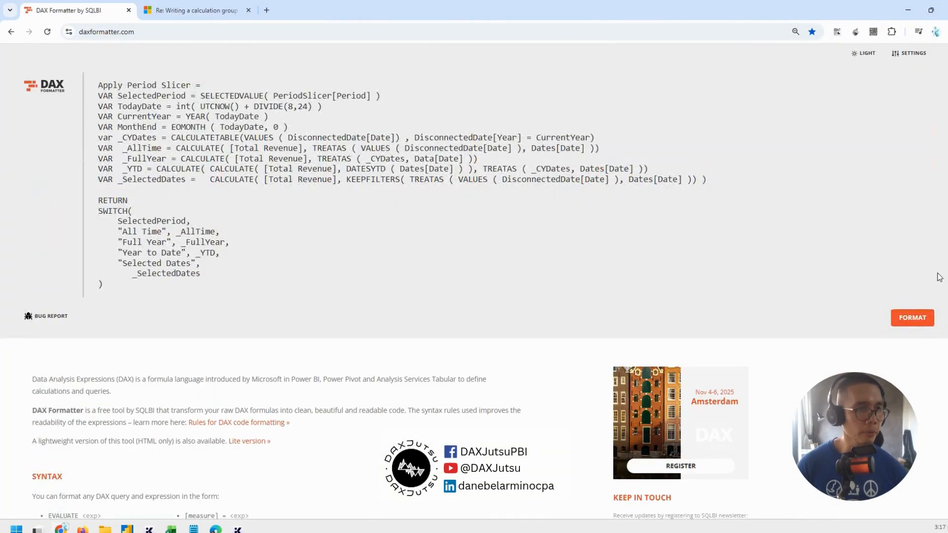
left_click(910, 320)
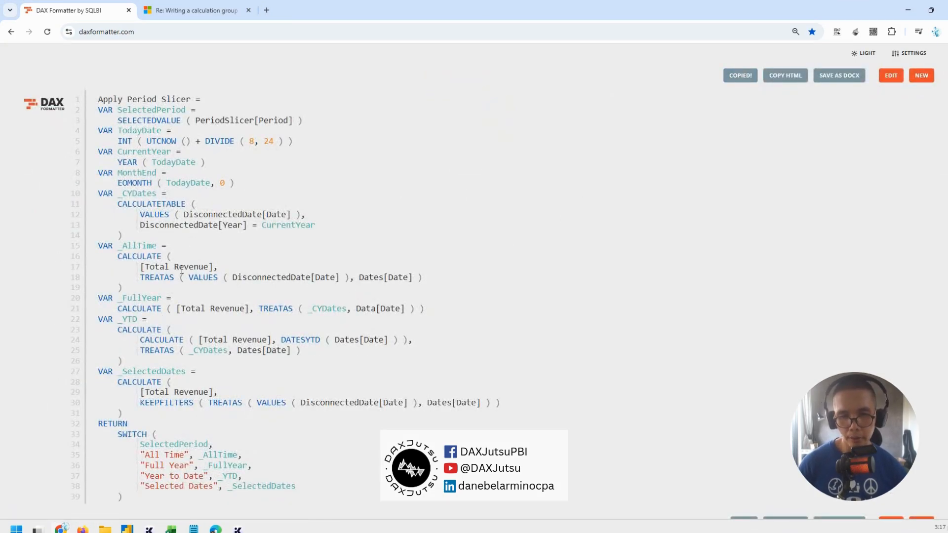
Switch back to Power BI Desktop, replace the Apply Period Slicer formula with the formatted code, and commit it
mouse_move(133, 530)
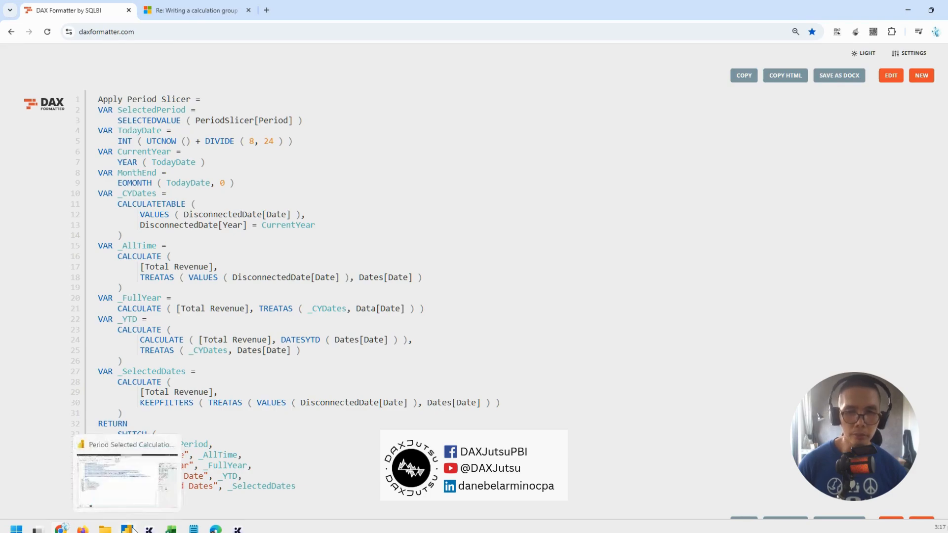
left_click(140, 511)
type("Apply Period Slicer = VAR SelectedPeriod =     SELECTEDVALUE ( PeriodSlicer[Period] ) VAR TodayDate =     INT ( UTCNOW () + DIVIDE ( 8, 24 ) ) VAR CurrentYear =     YEAR ( TodayDate ) VAR MonthEnd =     EOMONTH ( TodayDate, 0 ) VAR _CYDates =     CALCULATETABLE (         VALUES ( DisconnectedDate[Date] ),         DisconnectedDate[Year] = CurrentYear     ) VAR _AllTime =     CALCULATE (         [Total Revenue],         TREATAS ( VALUES ( DisconnectedDate[Date] ), Dates[Date] )     ) VAR _FullYear =     CALCULATE ( [Total Revenue], TREATAS ( _CYDates, Data[Date] ) ) VAR _YTD =     CALCULATE (         CALCULATE ( [Total Revenue], DATESYTD ( Dates[Date] ) ),         TREATAS ( _CYDates, Dates[Date] )     ) VAR _SelectedDates =     CALCULATE (         [Total Revenue],         KEEPFILTERS ( TREATAS ( VALUES ( DisconnectedDate[Date] ), Dates[Date] ) )     ) RETURN     SWITCH (         SelectedPeriod,         \"All Time\", _AllTime,         \"Full Year\", _FullYear,         \"Year to Date\", _YTD,         \"Selected Dates\", _SelectedDates     )")
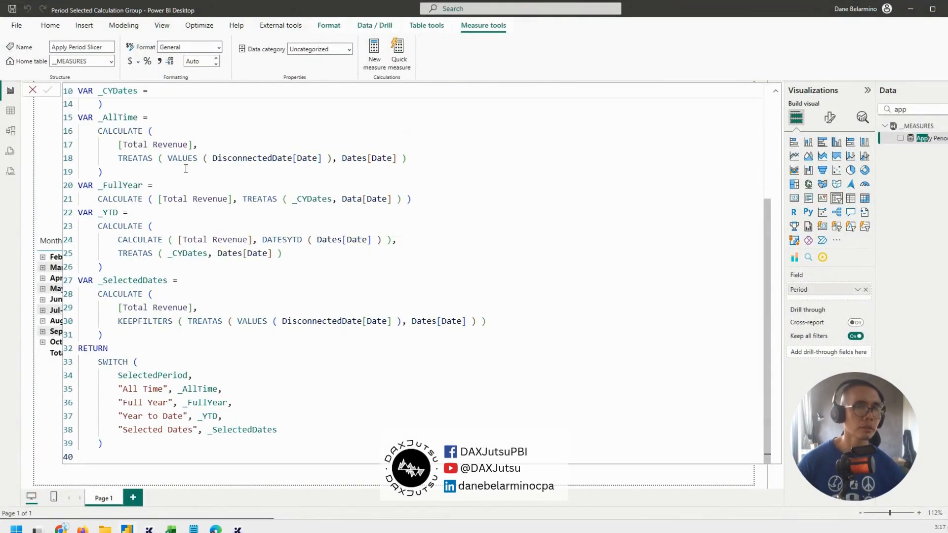
scroll(523, 177, "up", 5)
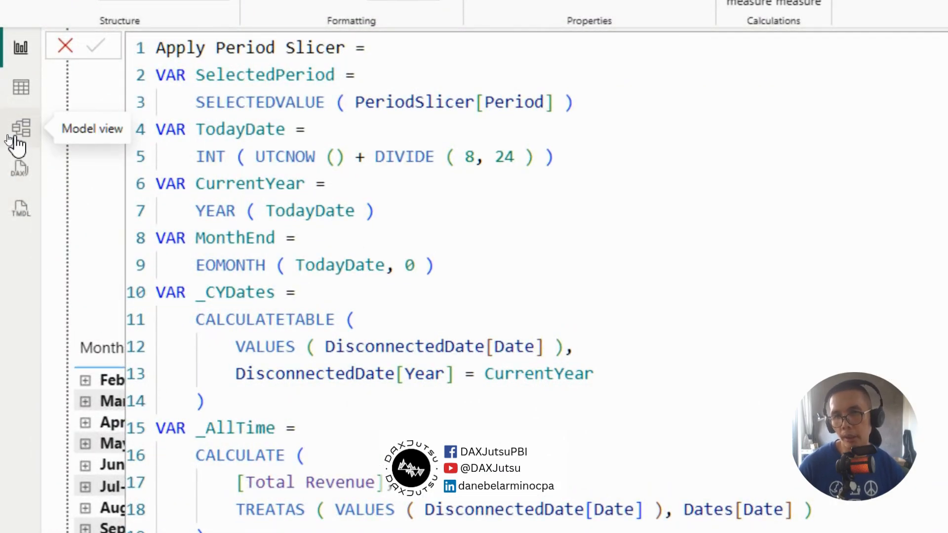
In the model view, create a calculation group and replace its calculation item's formula with the Apply Period Slicer code
left_click(12, 138)
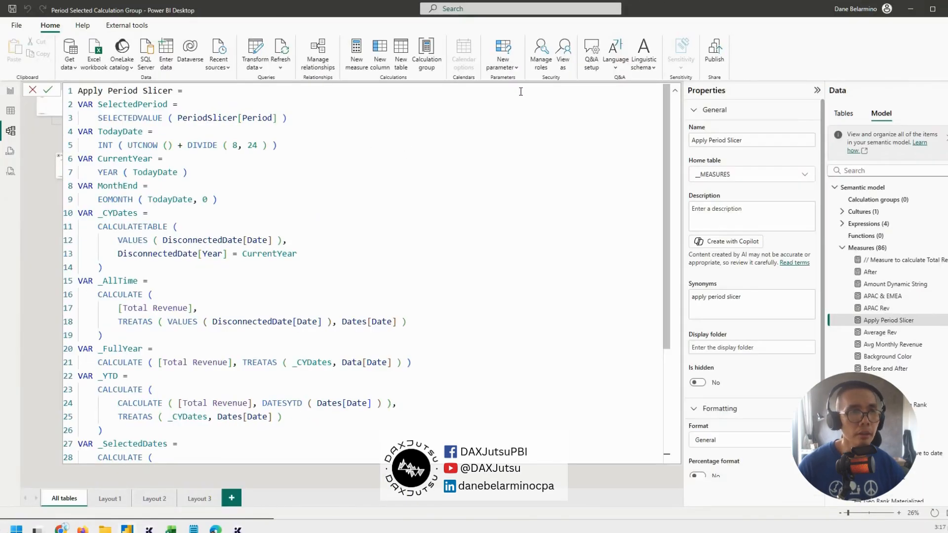
left_click(674, 90)
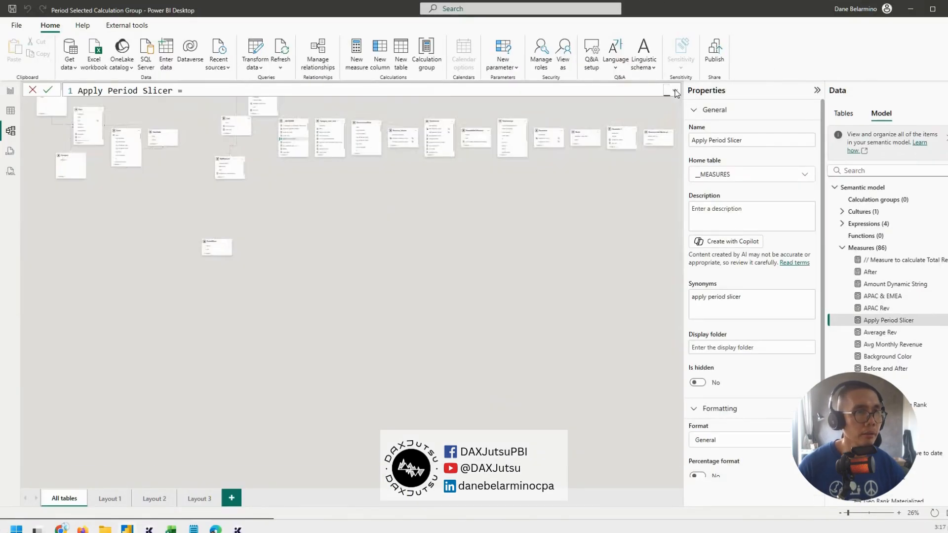
left_click(574, 236)
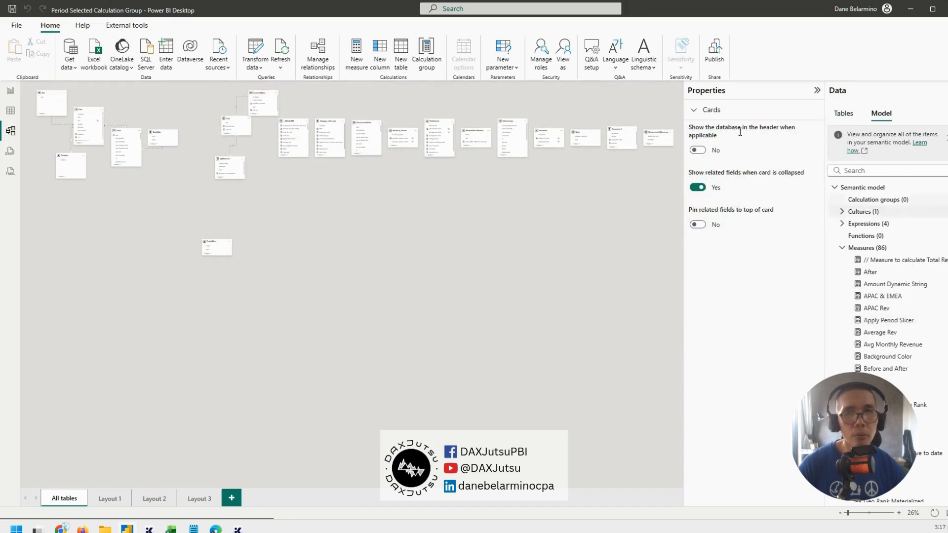
left_click(428, 50)
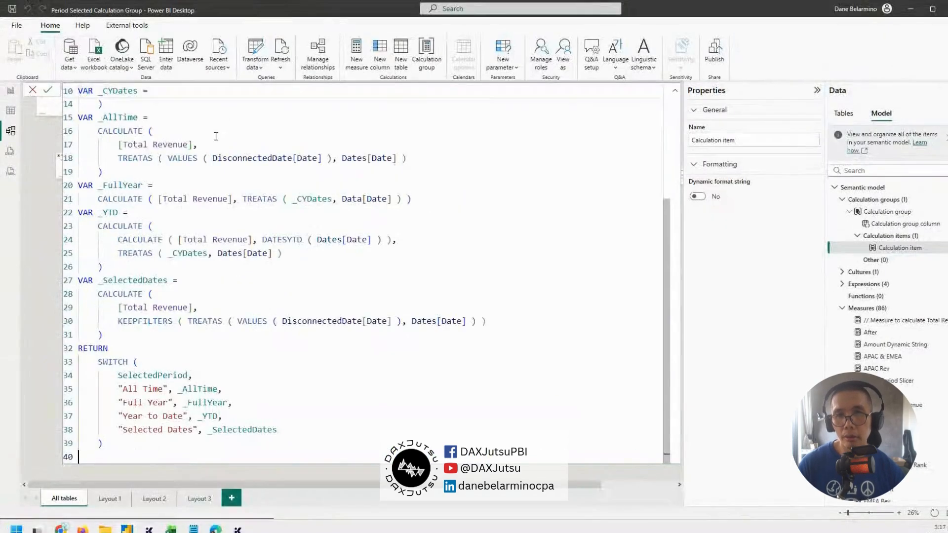
scroll(201, 149, "up", 3)
scroll(201, 149, "up", 2)
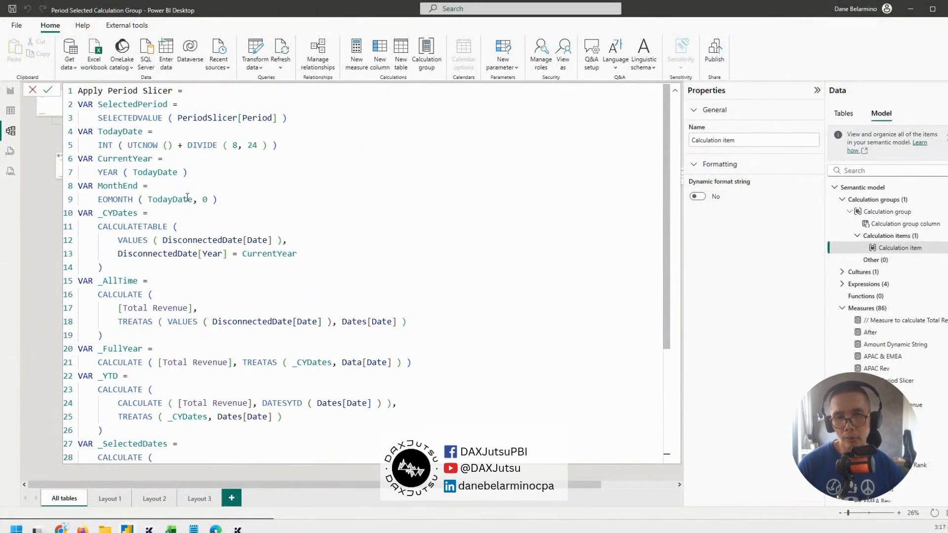
Replace all four [Total Revenue] references in the calculation item with SELECTEDMEASURE() and commit the formula
scroll(181, 212, "down", 2)
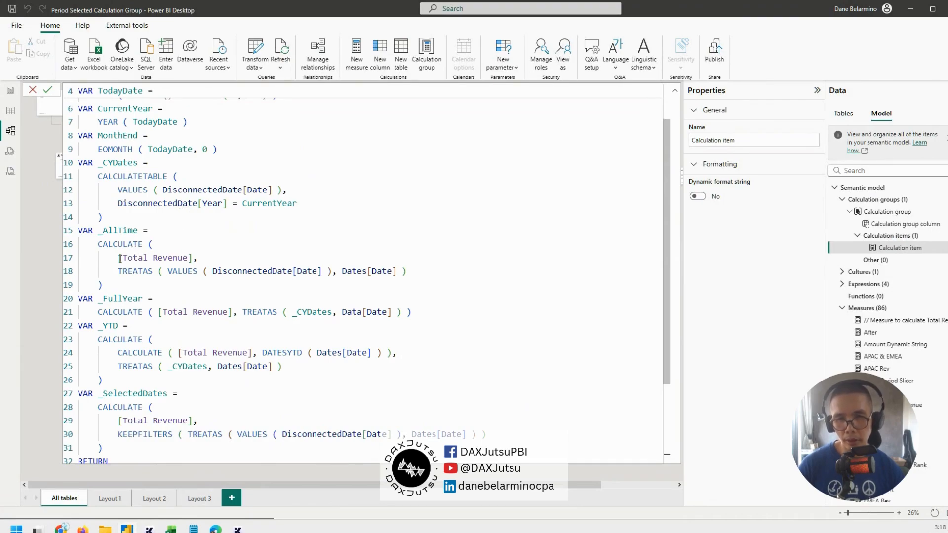
left_click_drag(120, 258, 193, 258)
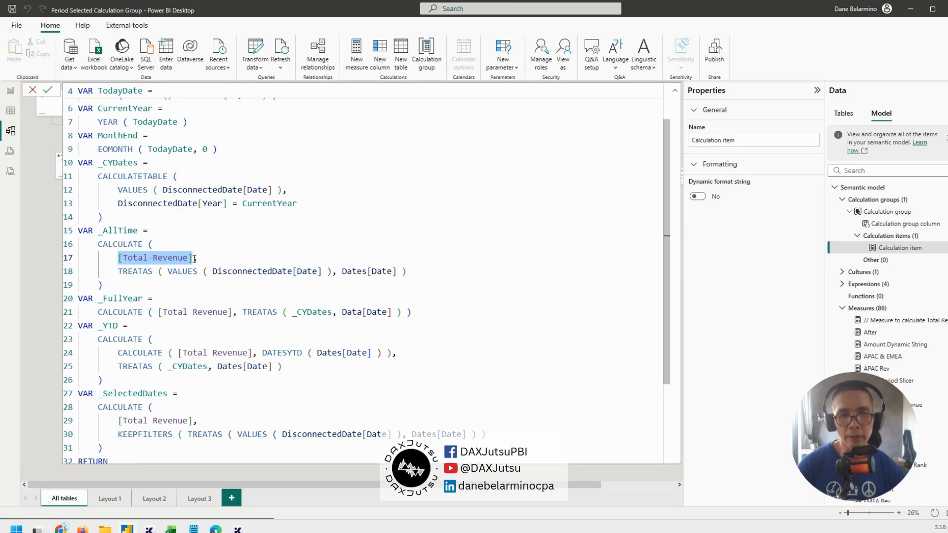
key("ctrl+shift+l")
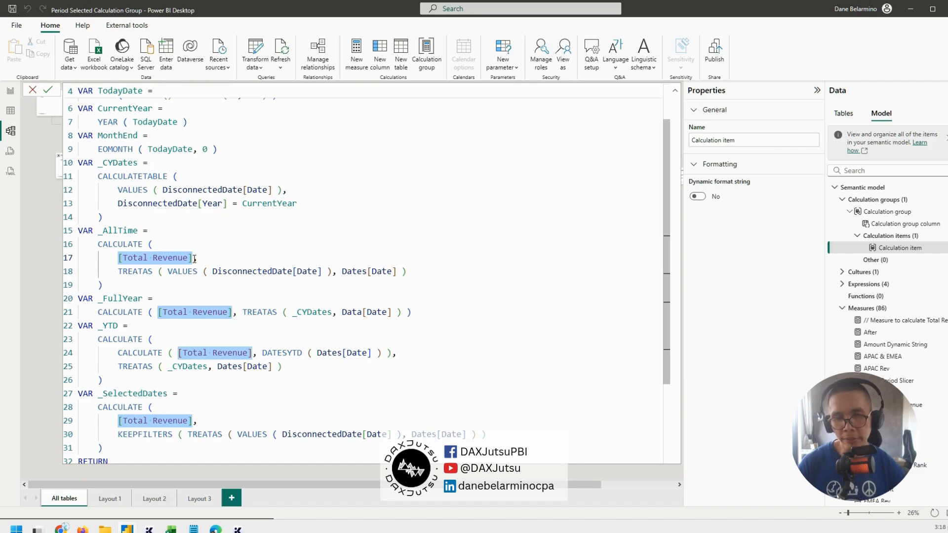
type("SELE")
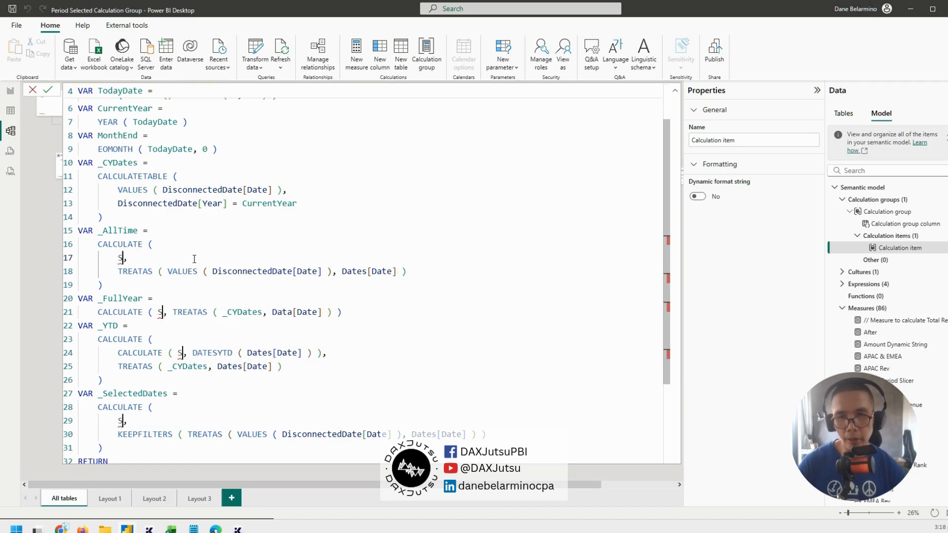
type("CTEDMEAS")
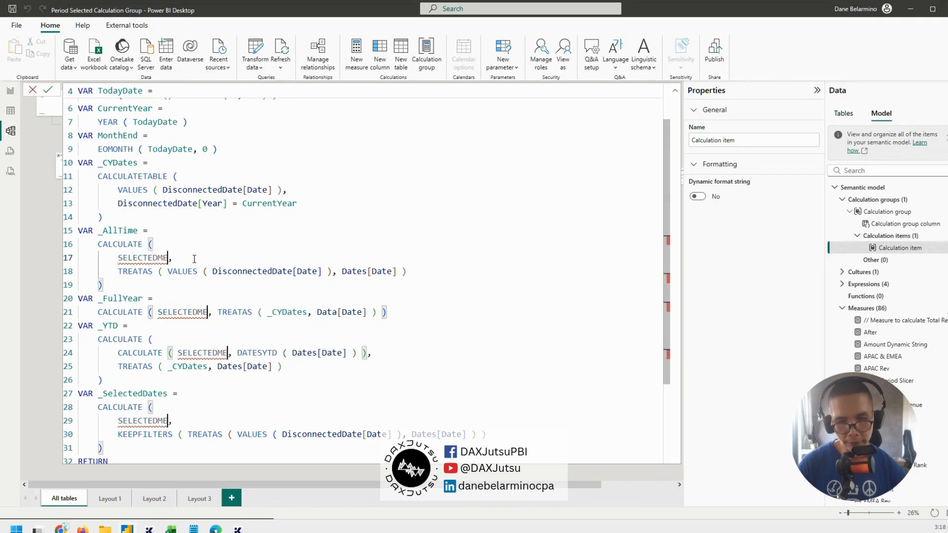
type("URE()")
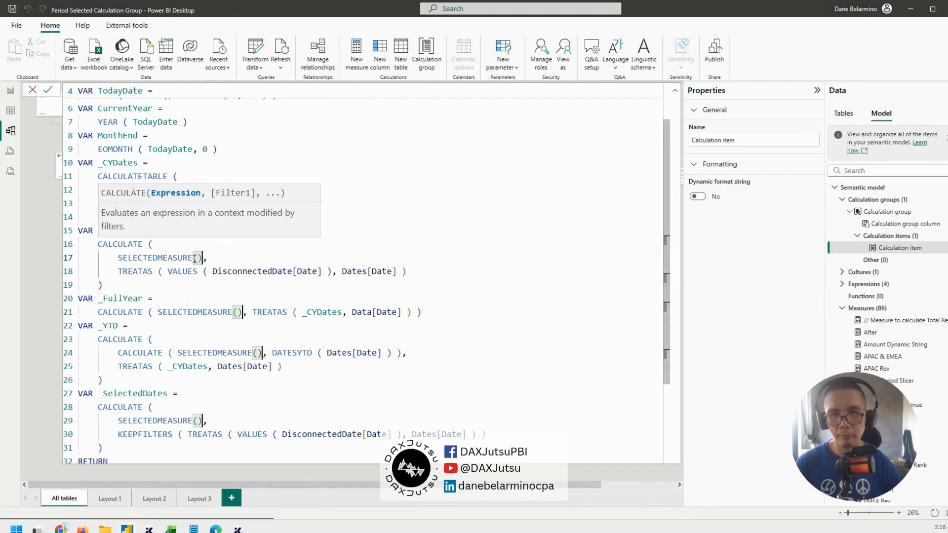
key("Return")
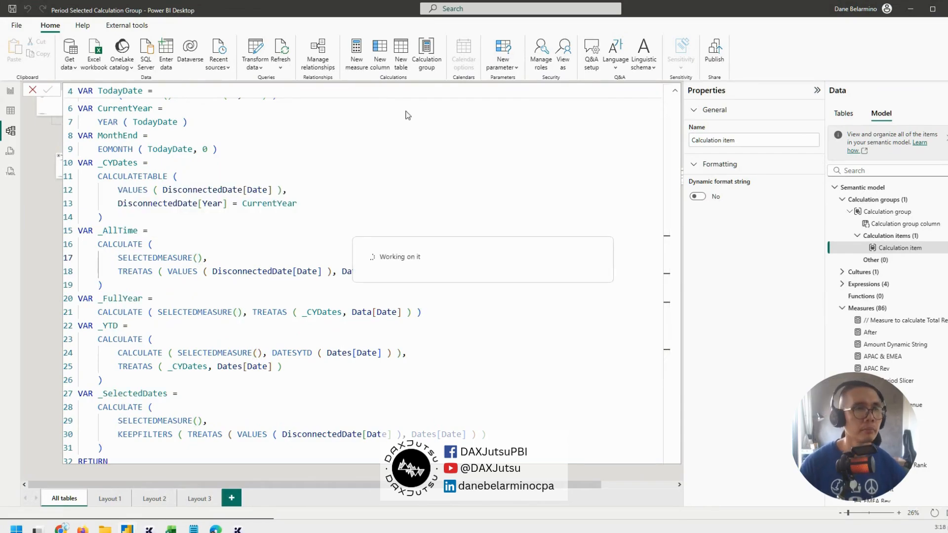
Return to the report page and move the Apply Period Slicer matrix slightly down and toward the TEST_MEASURE table
left_click(11, 90)
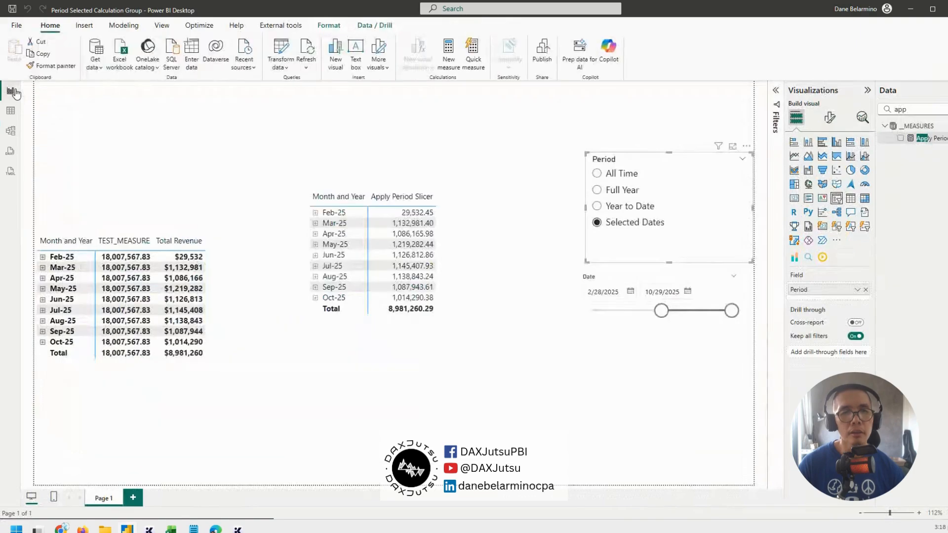
left_click_drag(487, 248, 488, 262)
left_click_drag(518, 202, 542, 203)
left_click_drag(525, 238, 516, 237)
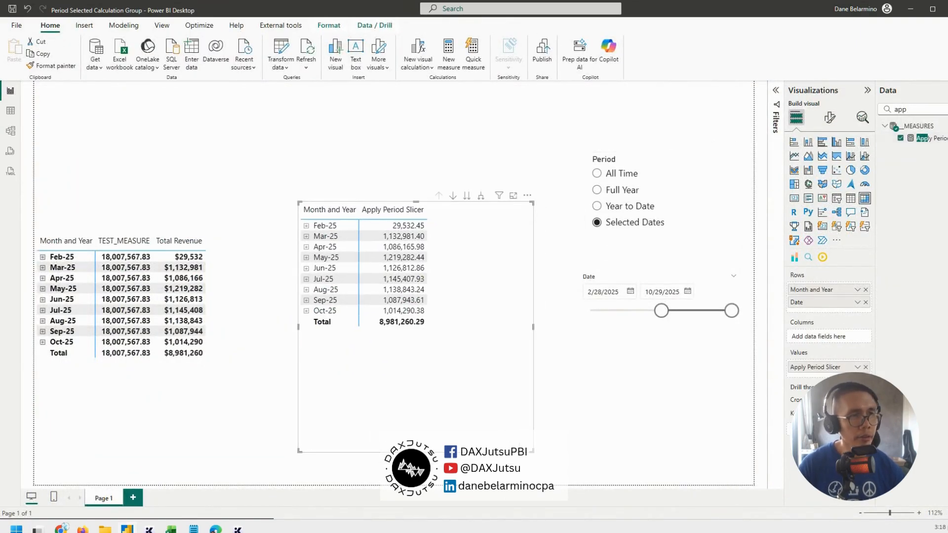
Add the calculation group column as a visual-level filter on the matrix, with the Apply Period Slicer item selected
left_click(938, 110)
type("cal")
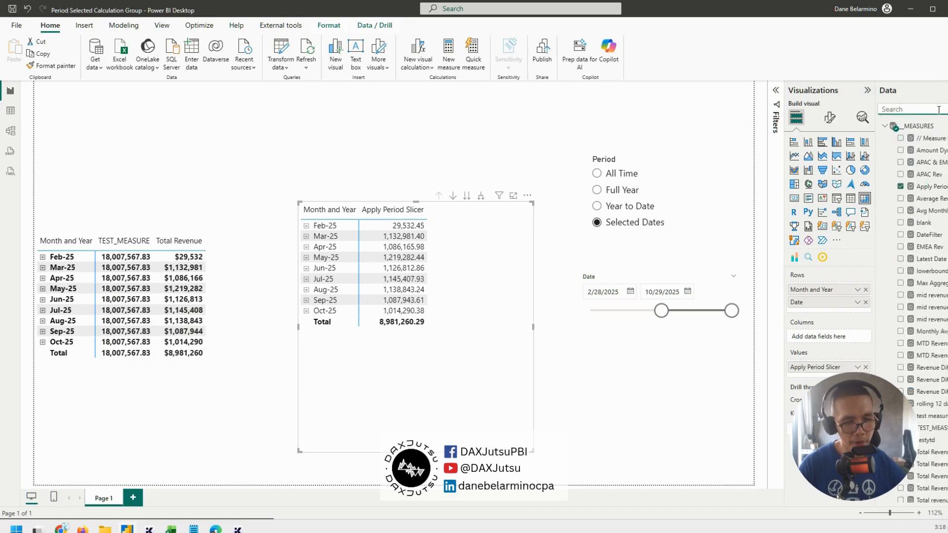
type("c")
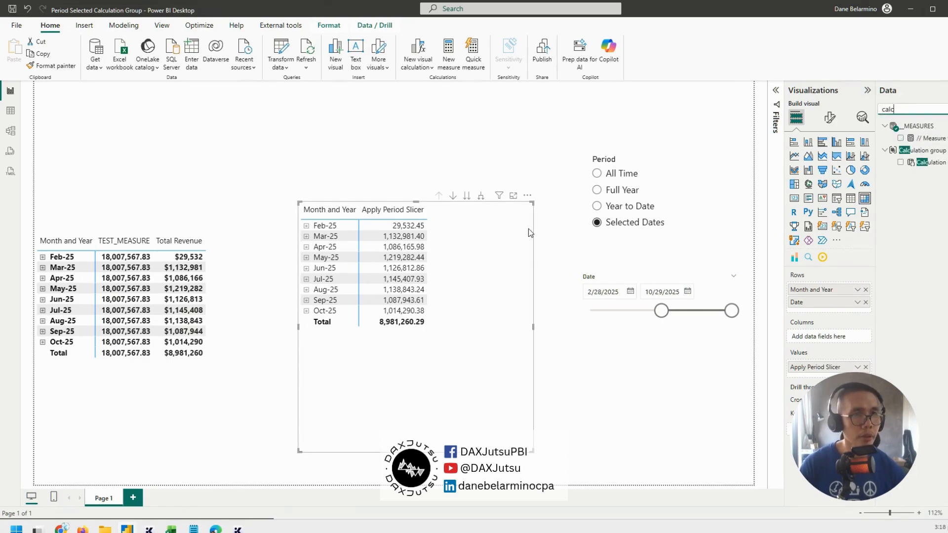
left_click(780, 102)
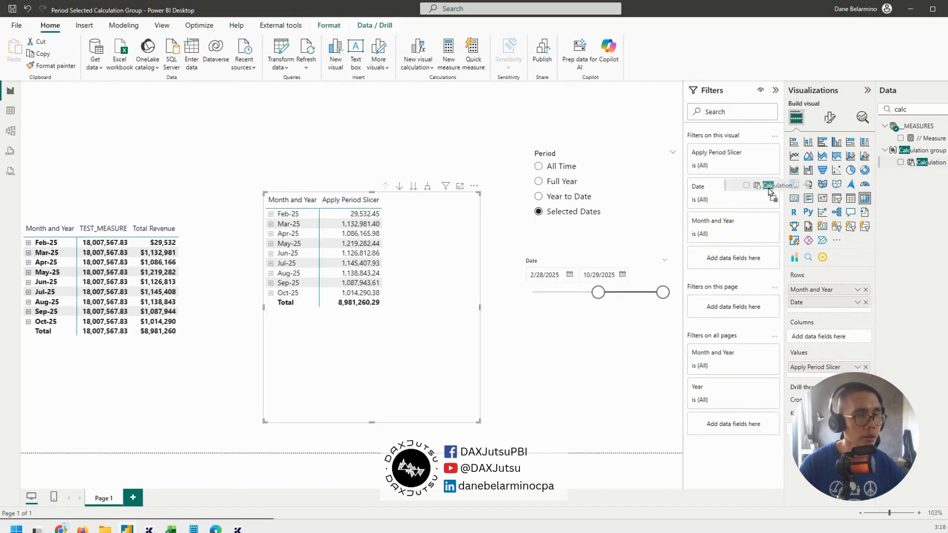
left_click(735, 300)
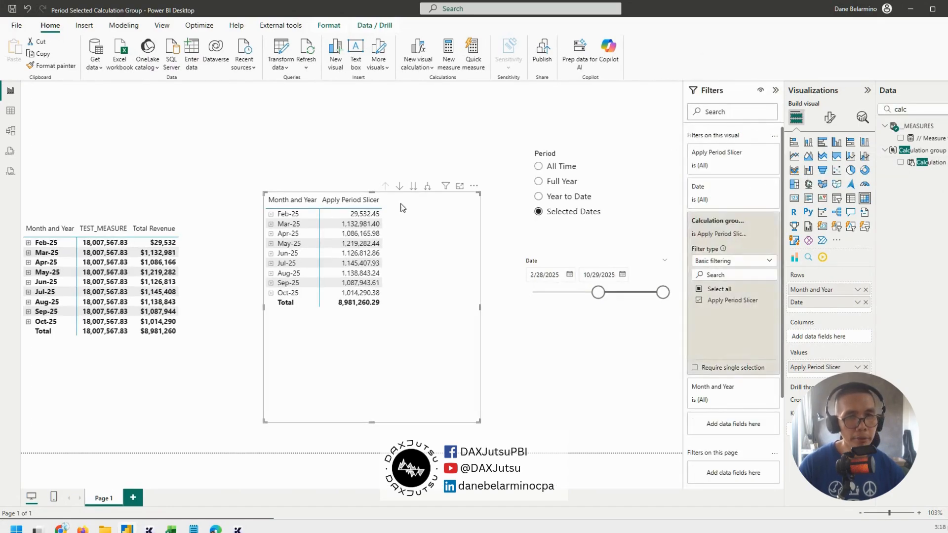
left_click_drag(413, 241, 407, 236)
Replace the Apply Period Slicer measure in the matrix values with the Total Revenue measure
left_click_drag(922, 109, 709, 99)
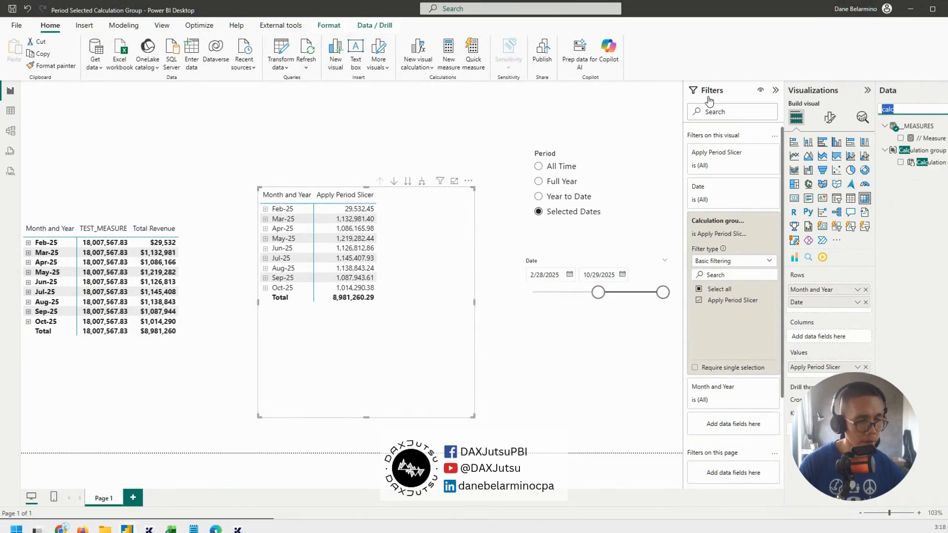
type("total revenue")
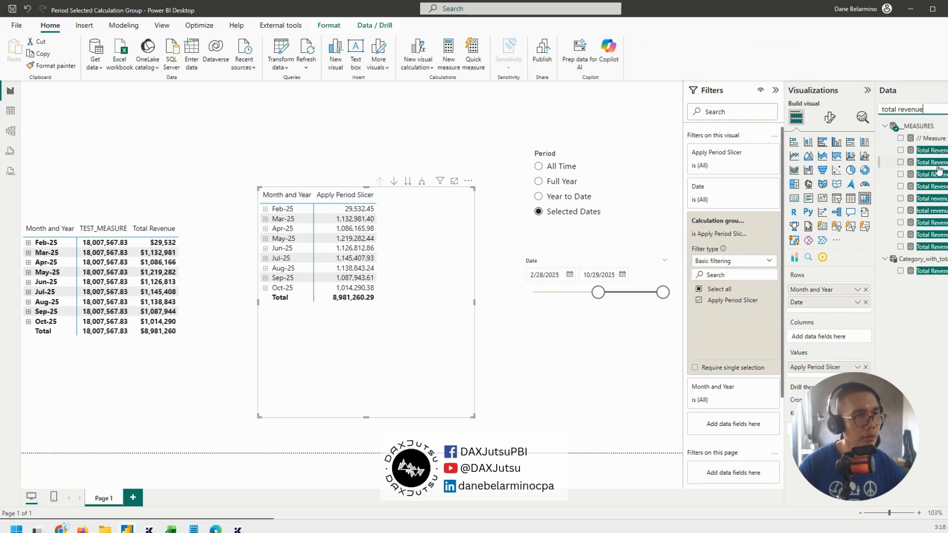
left_click_drag(933, 144, 810, 370)
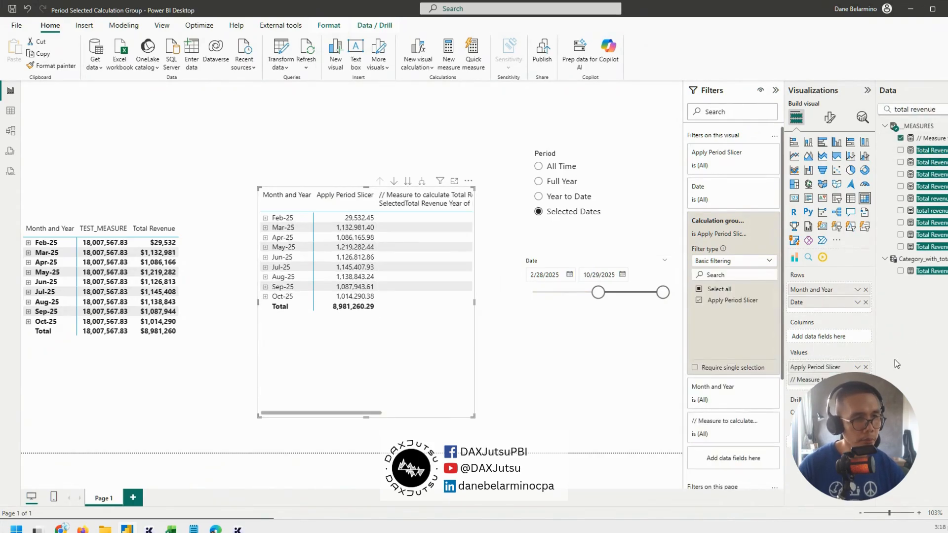
left_click(866, 380)
left_click_drag(928, 162, 829, 372)
left_click(865, 366)
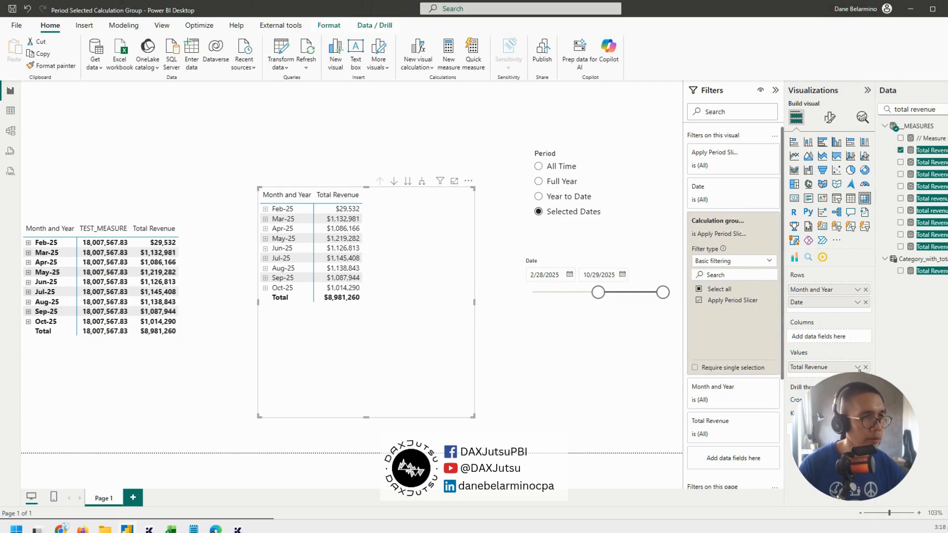
mouse_move(363, 351)
left_mouse_down()
mouse_move(363, 342)
mouse_move(362, 352)
left_mouse_up()
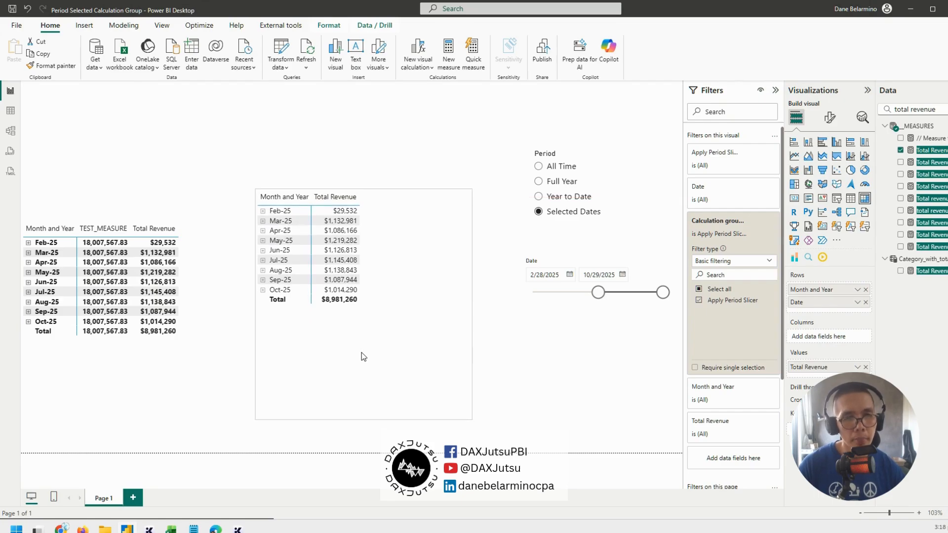
Test the Total Revenue matrix with All Time, Full Year, Year to Date and Selected Dates in the Period slicer
left_click(566, 166)
left_click(566, 182)
left_click(568, 197)
left_click(568, 212)
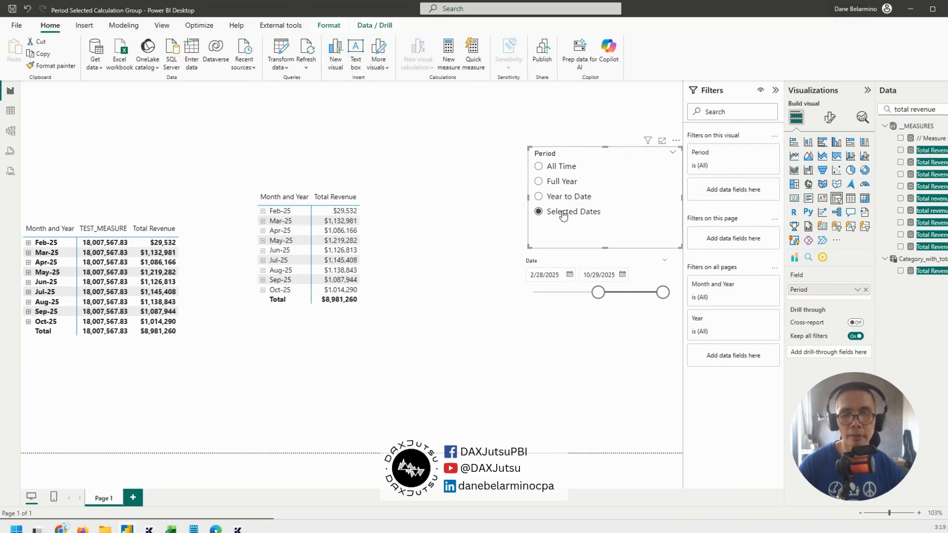
Find the Total Transactions measure and add it to the matrix values below Total Revenue
left_click(369, 327)
triple_click(880, 110)
type("total tra")
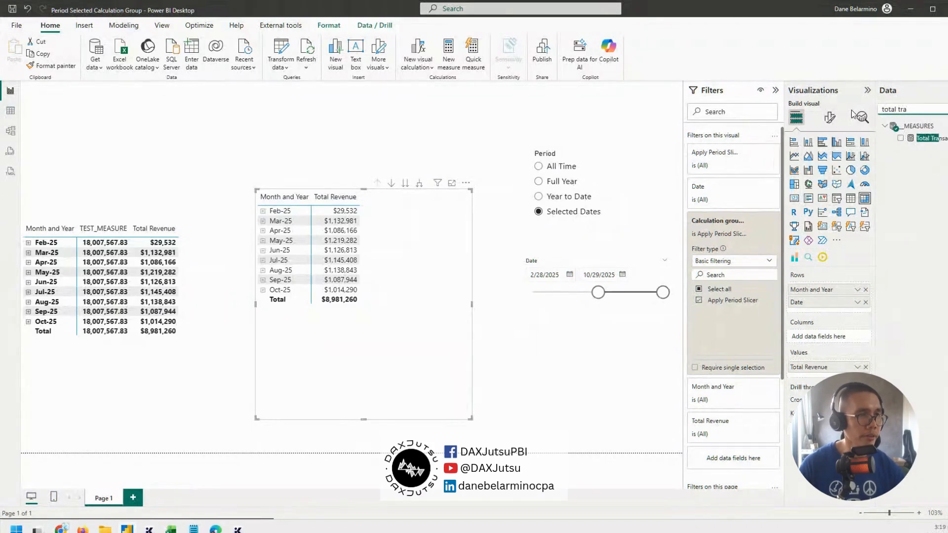
left_click_drag(911, 140, 832, 374)
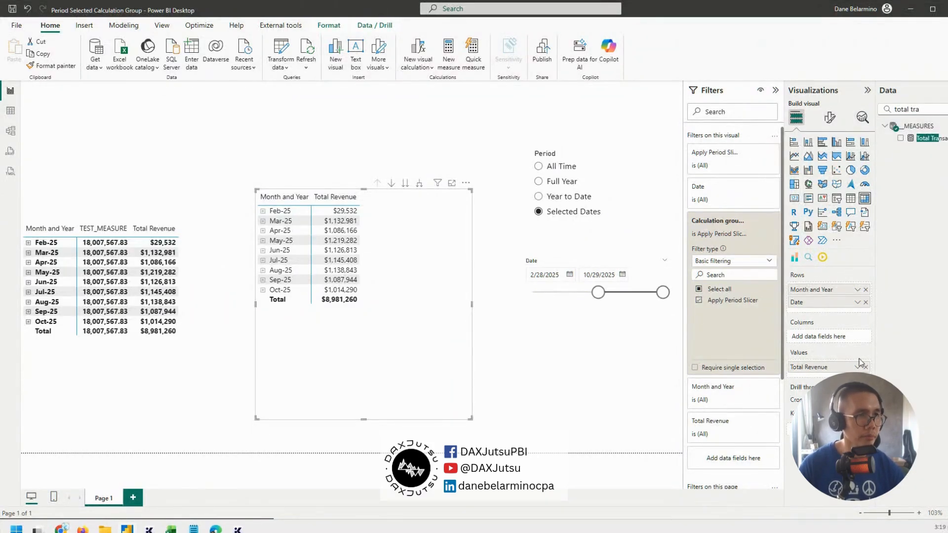
left_click_drag(920, 139, 839, 379)
Check both Total Revenue and Total Transactions under each Period slicer option, ending on Selected Dates
left_click(547, 166)
left_click(553, 181)
left_click(553, 198)
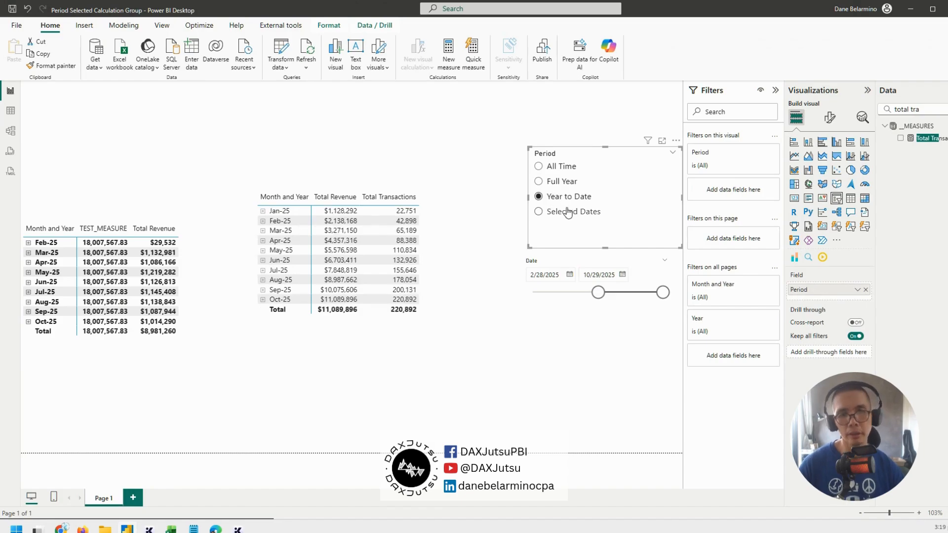
left_click(567, 212)
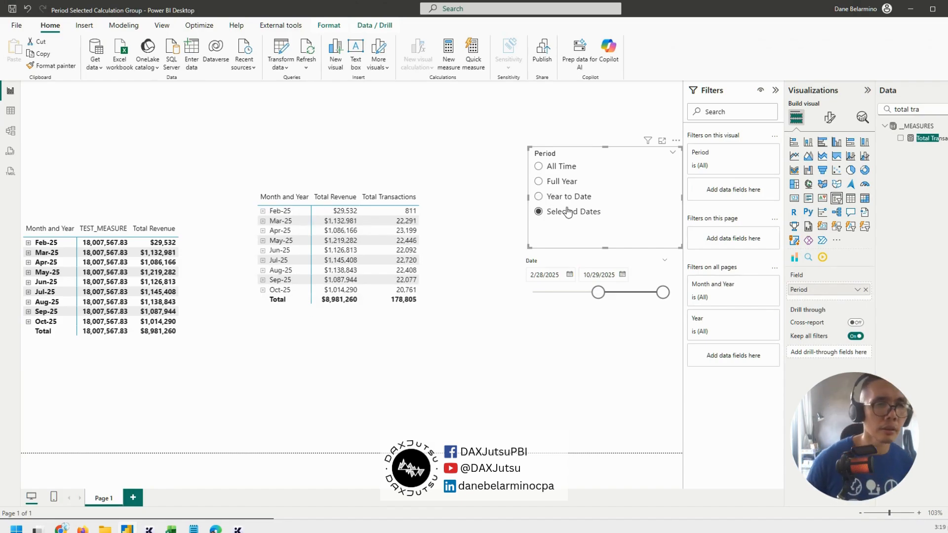